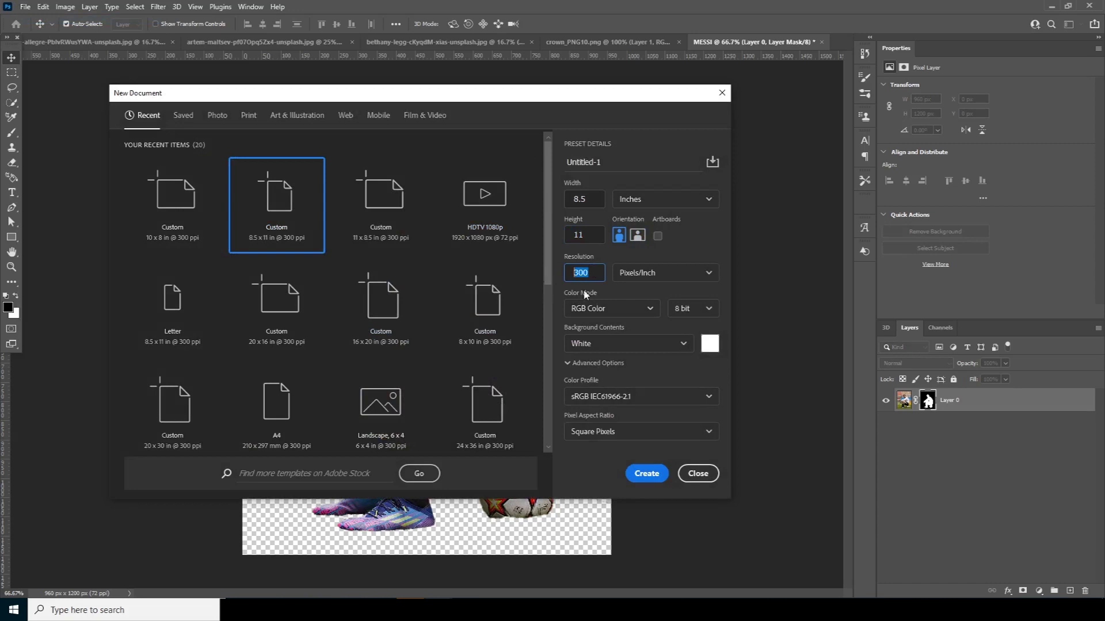
Create an 8.5 × 11 inch RGB document at 300 pixels/inch with a white background and copy in the cut-out footballer from the MESSI document
left_click(646, 473)
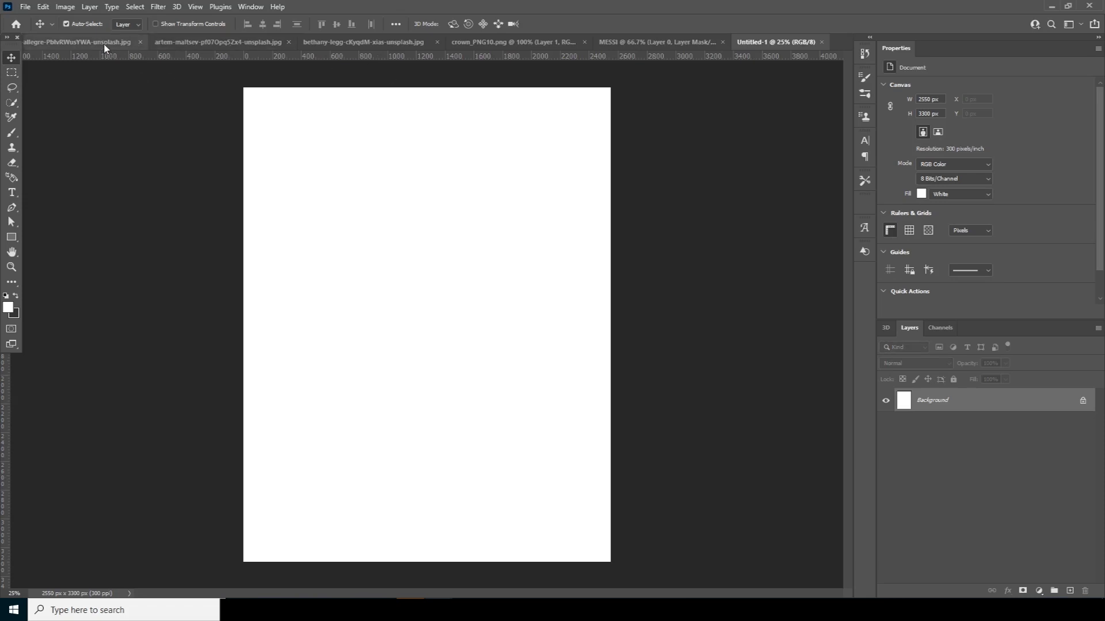
left_click(87, 42)
left_click(692, 41)
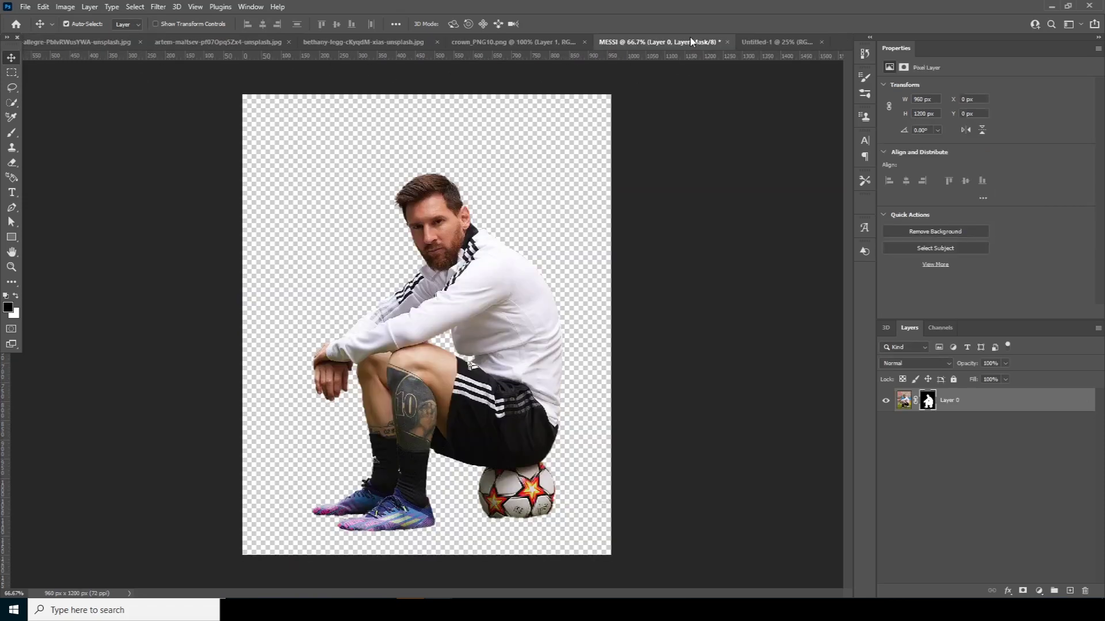
left_click_drag(475, 279, 449, 383)
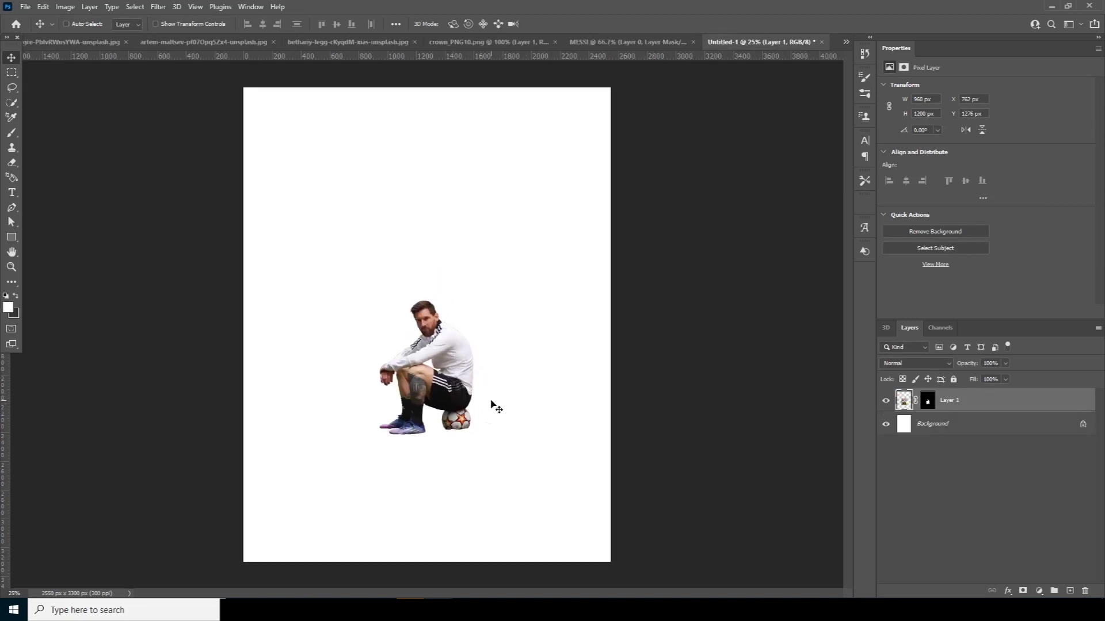
Scale the footballer up to about 148% and position him slightly below the middle of the canvas
key("ctrl+t")
left_click_drag(492, 448, 524, 485)
left_click_drag(465, 405, 461, 410)
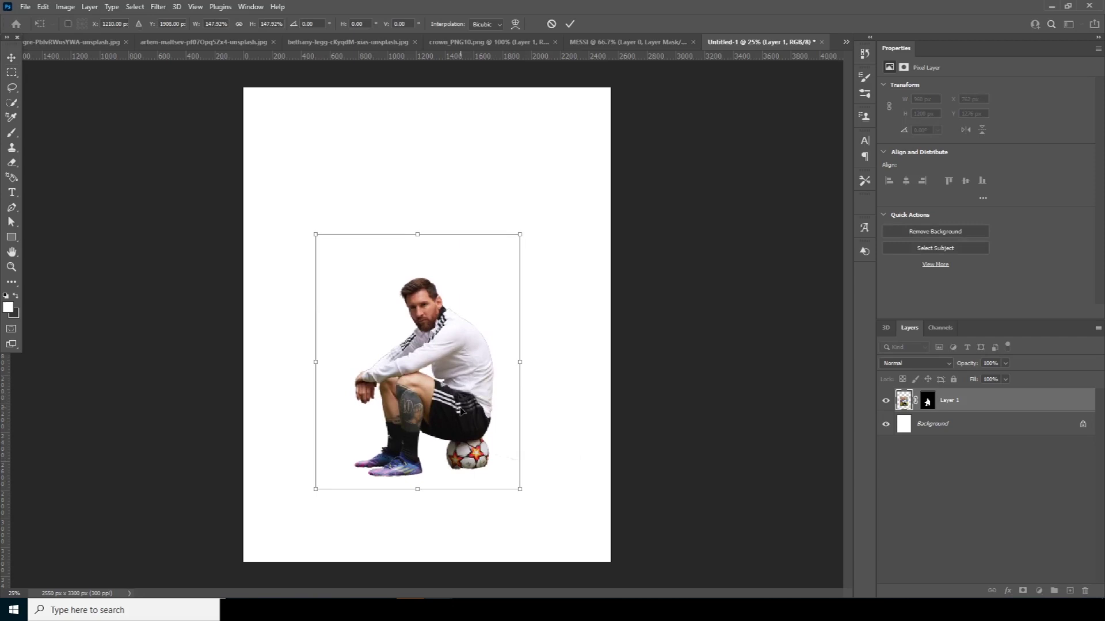
key("Return")
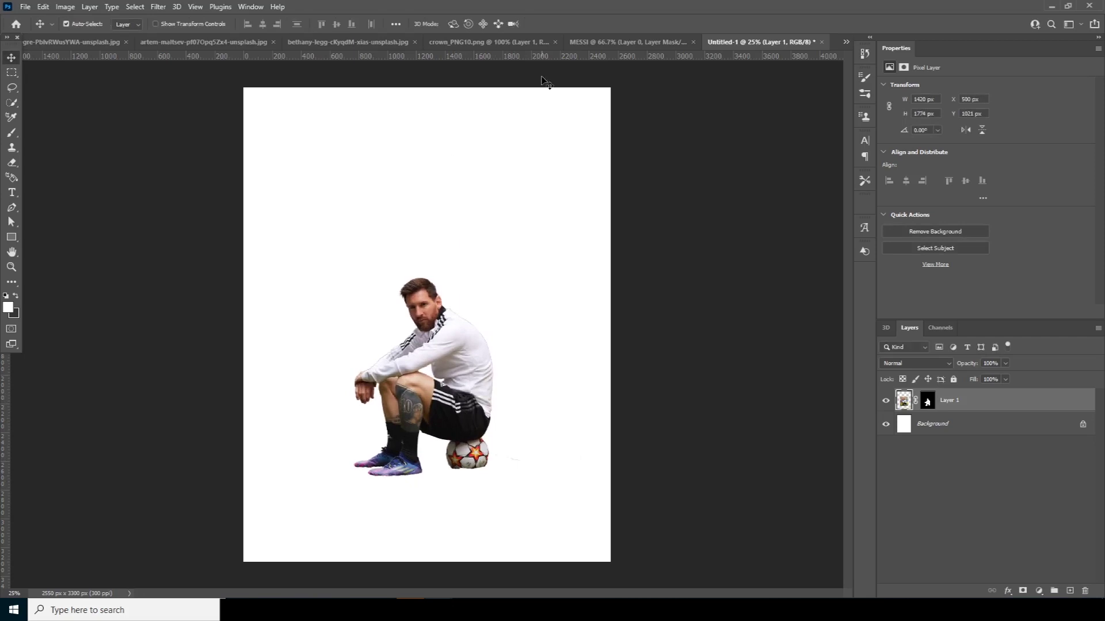
Copy the photo of the two old trucks into the composition and place its layer beneath the footballer
left_click(470, 42)
left_click(349, 43)
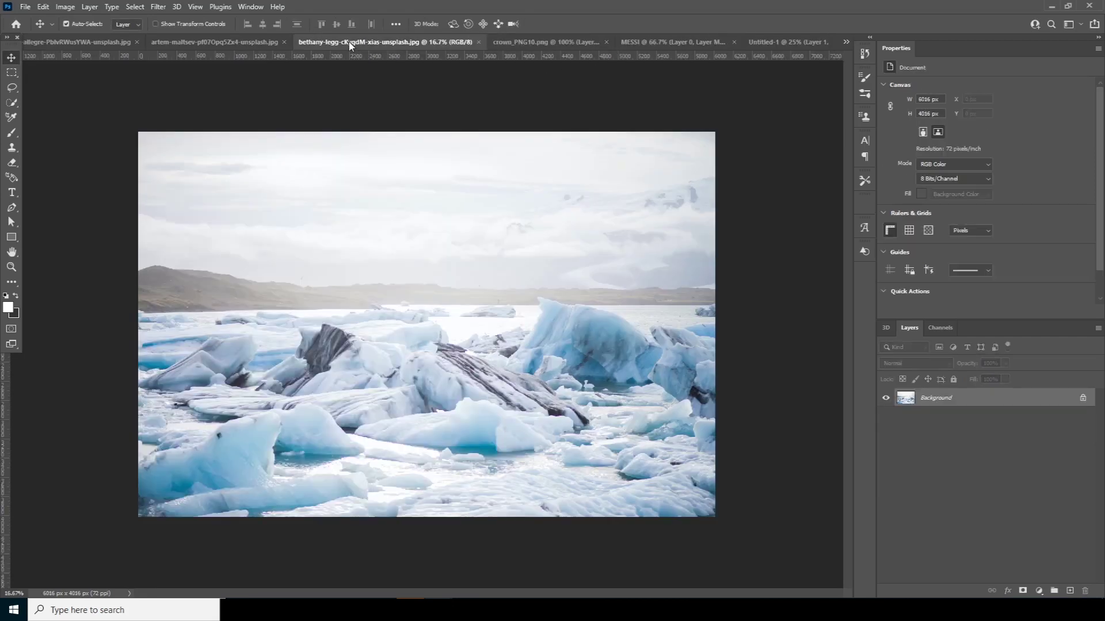
left_click(239, 44)
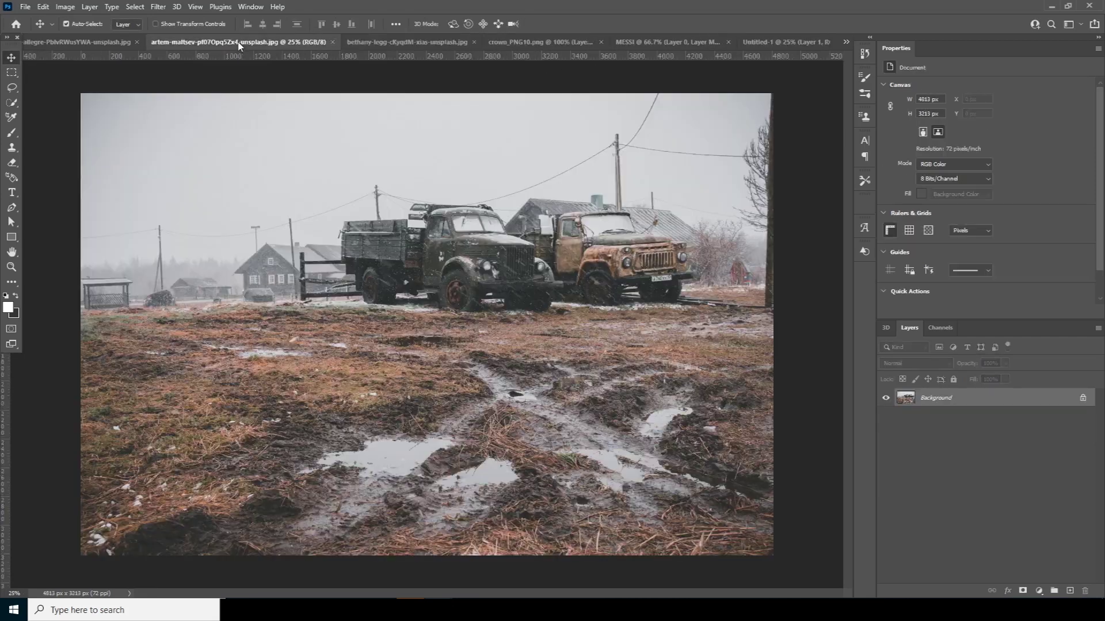
left_click(745, 44)
left_click_drag(424, 370, 454, 375)
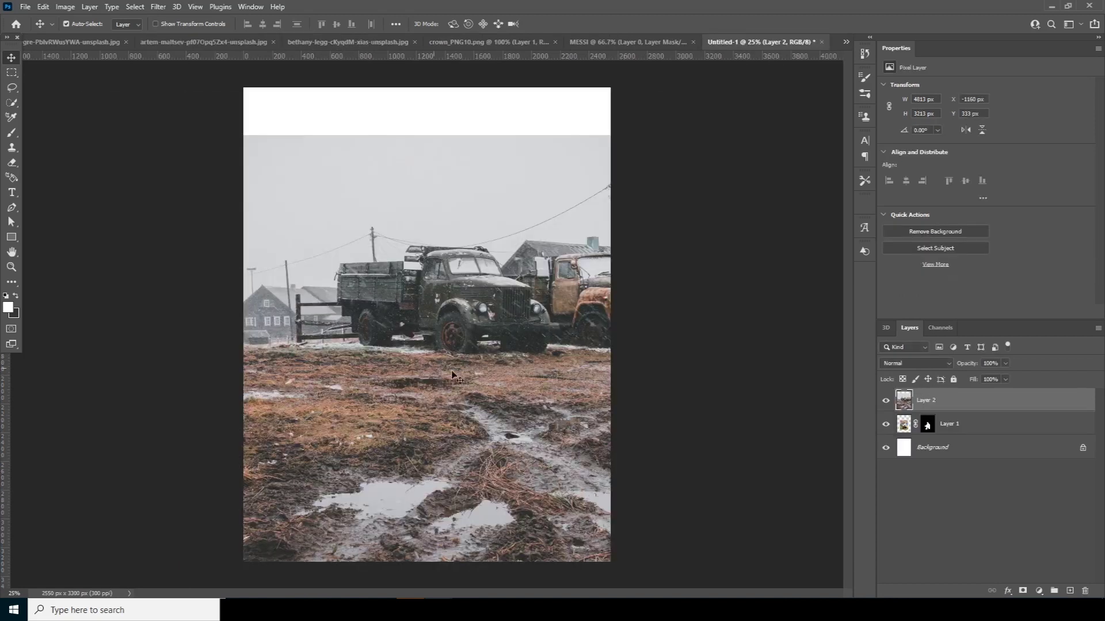
left_click_drag(893, 406, 906, 428)
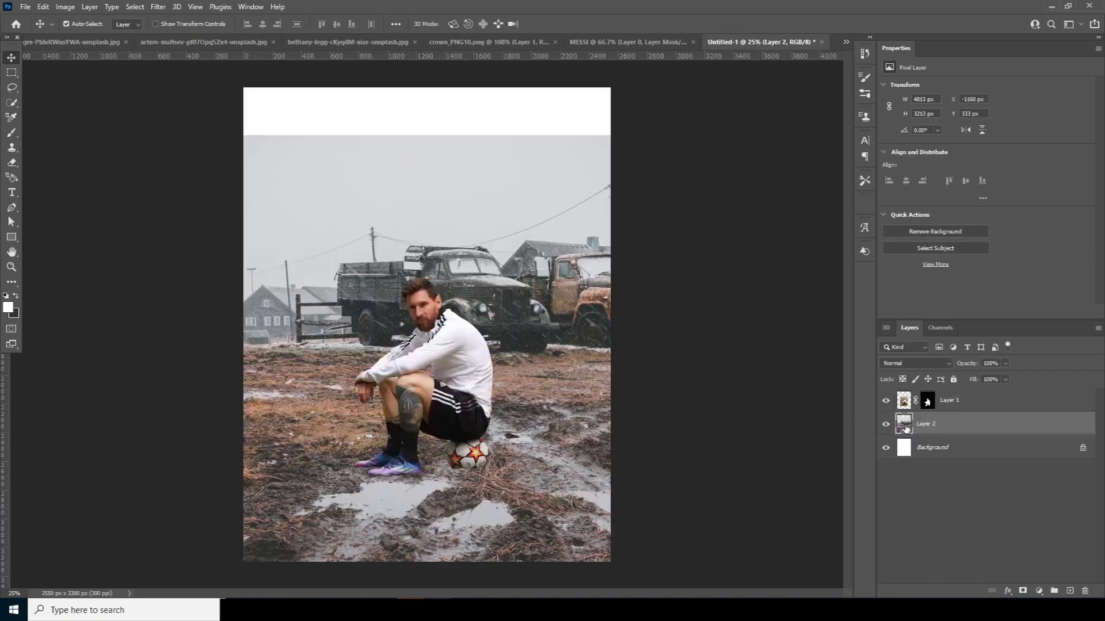
Scale the truck photo down to about 80%, widen its bottom edge with Perspective, and shift it slightly down
key("ctrl+t")
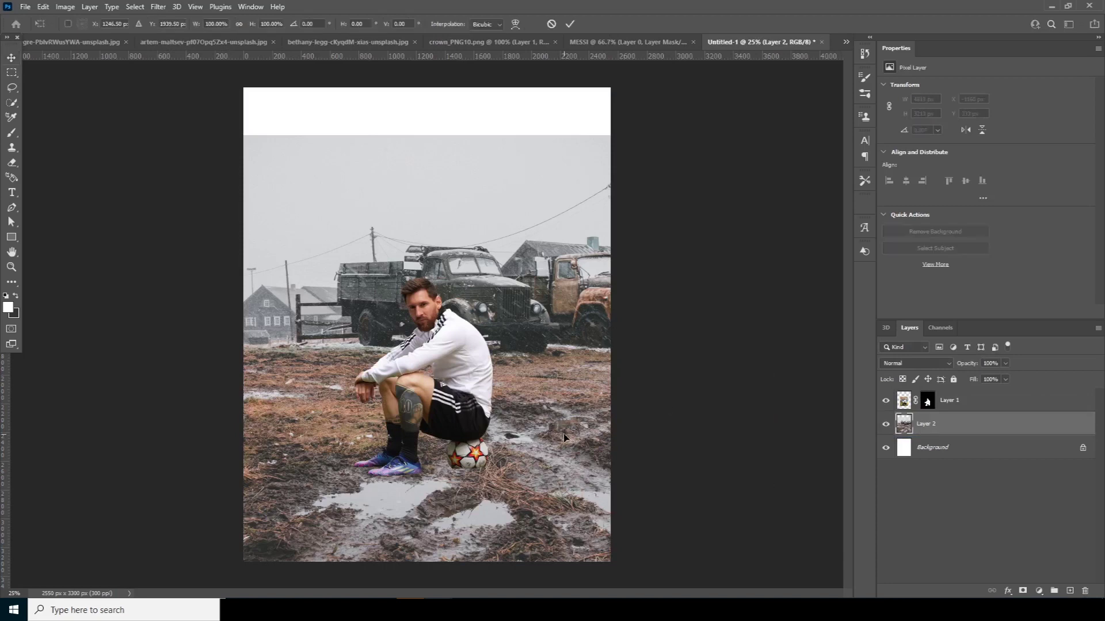
key("ctrl+minus")
mouse_move(536, 459)
left_mouse_down()
mouse_move(540, 468)
mouse_move(540, 456)
left_mouse_up()
left_click_drag(660, 505, 612, 462)
right_click(515, 168)
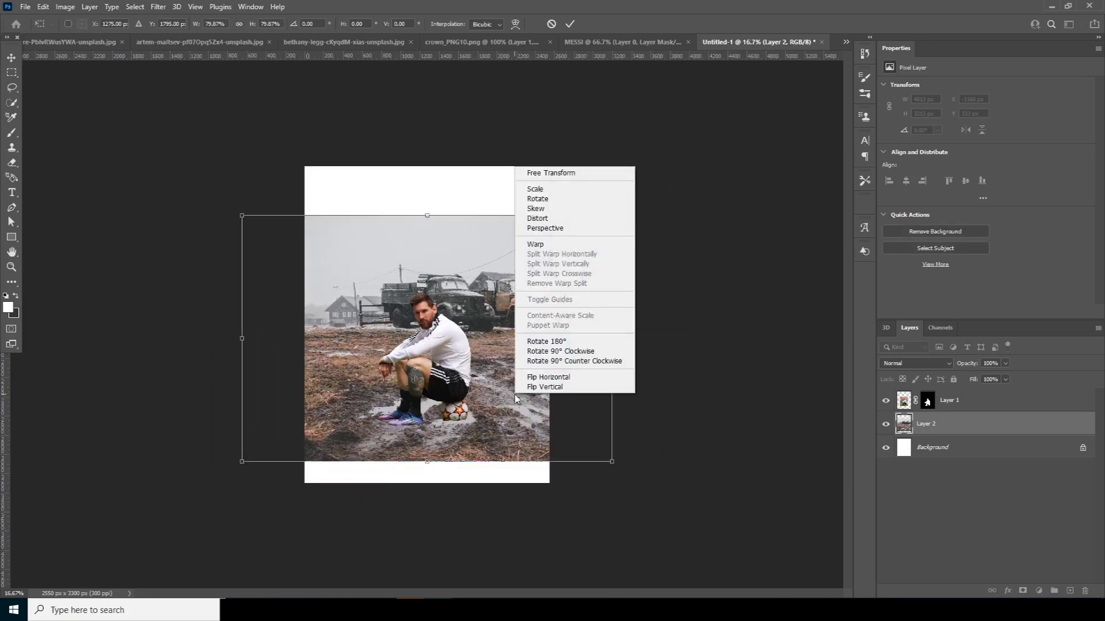
left_click(535, 228)
left_click_drag(612, 462, 640, 463)
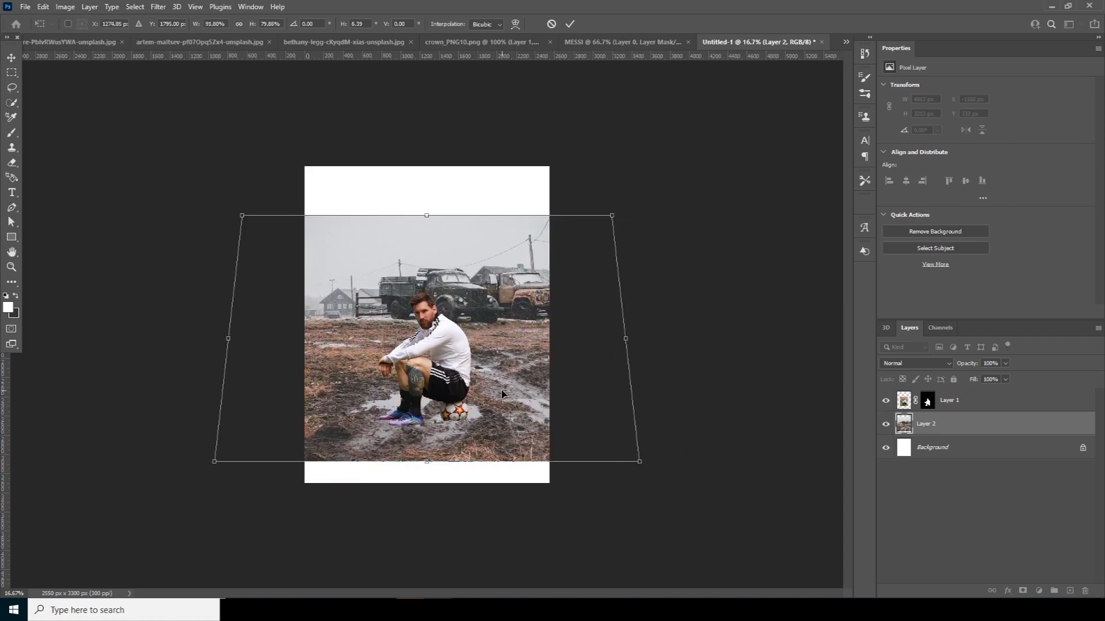
left_click_drag(501, 399, 500, 401)
key("Return")
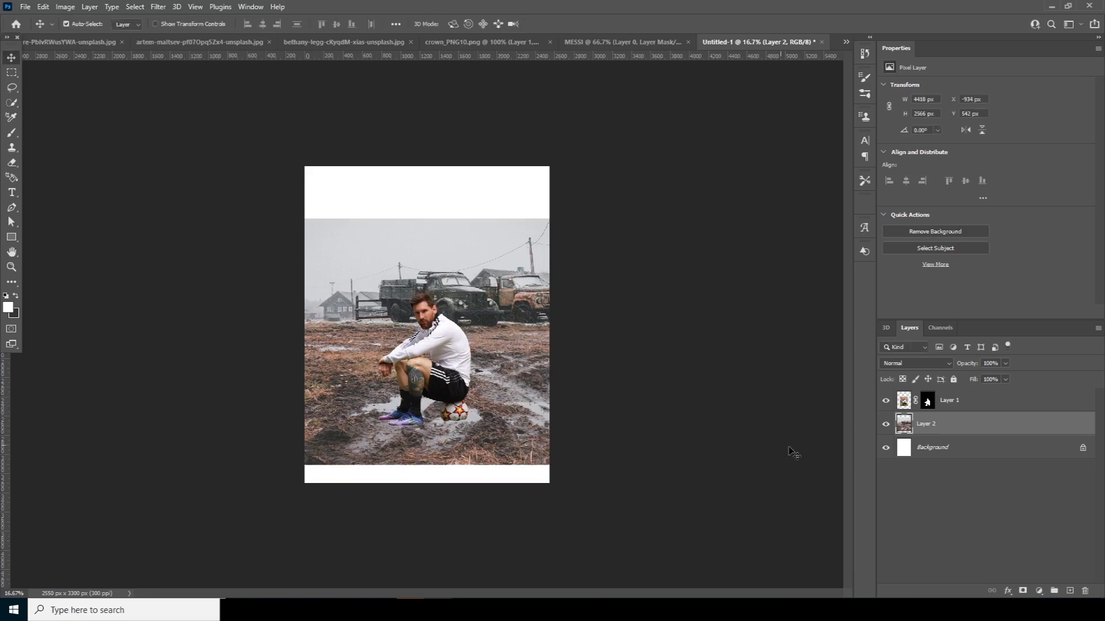
Add a layer mask to the truck photo and paint out its sky and trucks with a black 1100 px brush, keeping the muddy ground
left_click(1025, 591)
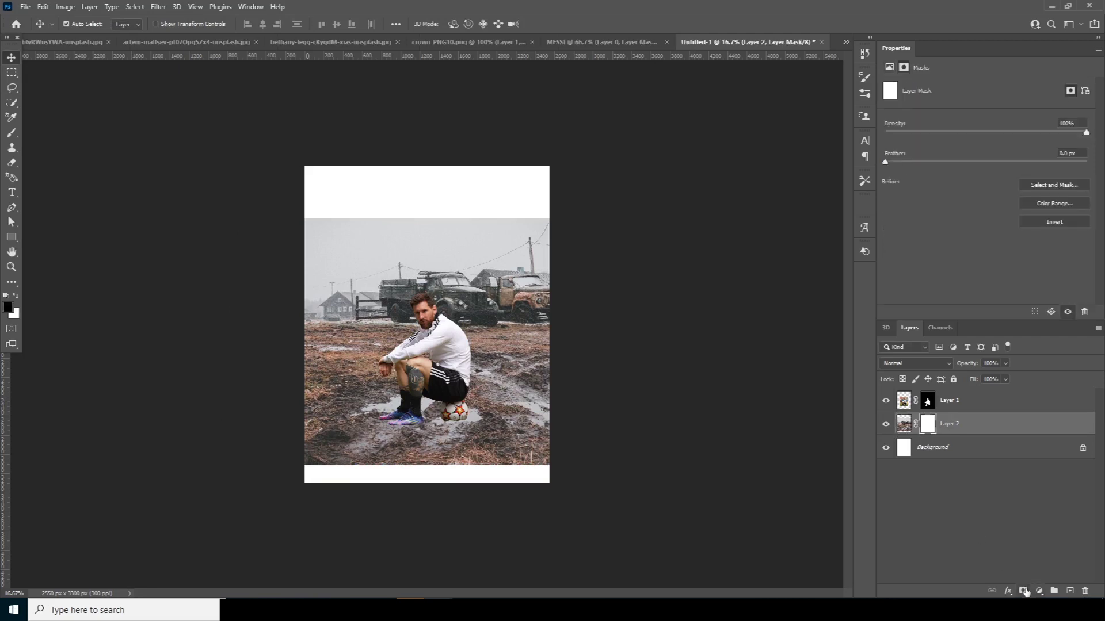
key("b")
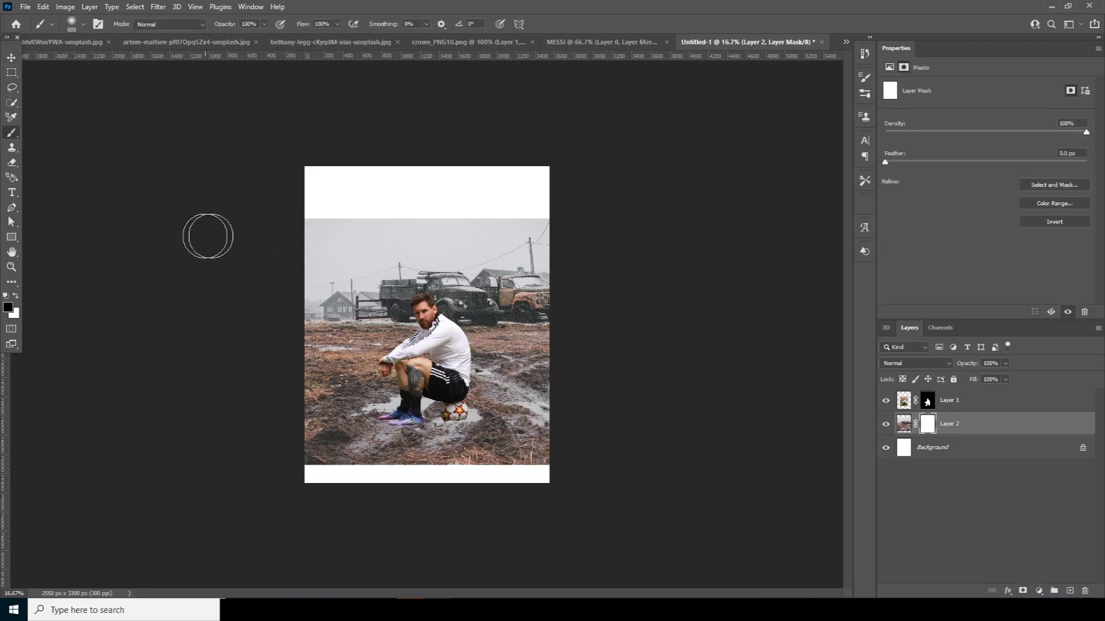
left_click(9, 308)
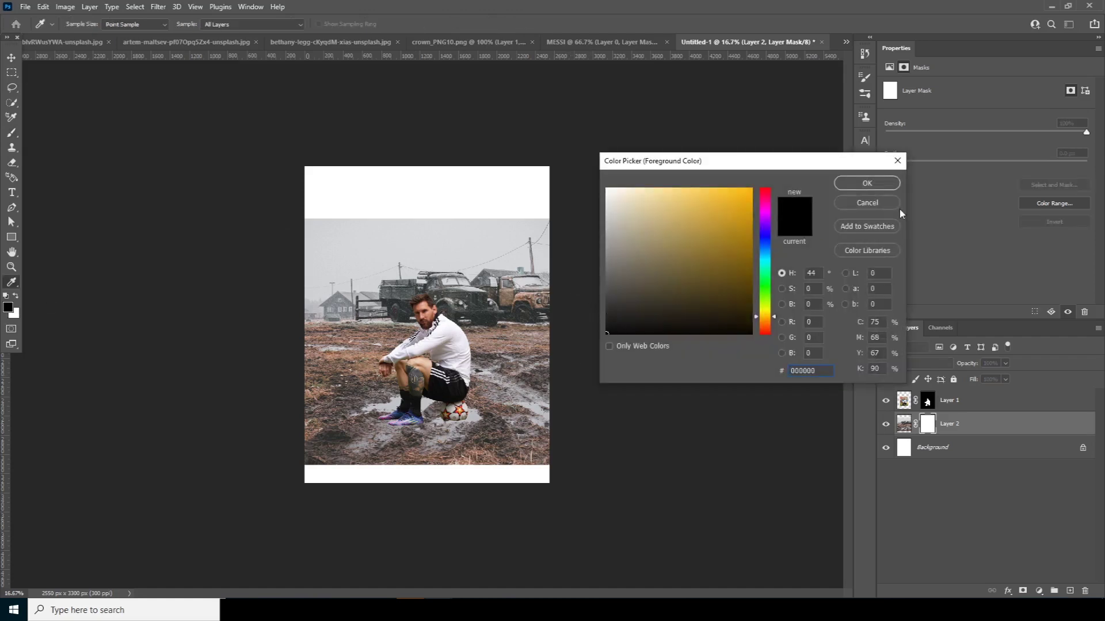
left_click(867, 183)
key("bracketright")
key("bracketright")
key("bracketright")
mouse_move(291, 234)
left_mouse_down()
mouse_move(438, 260)
mouse_move(583, 260)
mouse_move(282, 276)
mouse_move(409, 265)
mouse_move(527, 223)
mouse_move(248, 216)
mouse_move(615, 269)
mouse_move(512, 281)
mouse_move(255, 281)
mouse_move(618, 289)
mouse_move(242, 244)
mouse_move(764, 281)
left_mouse_up()
key("x")
Duplicate the masked ground layer and scale the copy to about 139% so it fills the canvas down to its lower edge
left_click(904, 424)
key("ctrl+j")
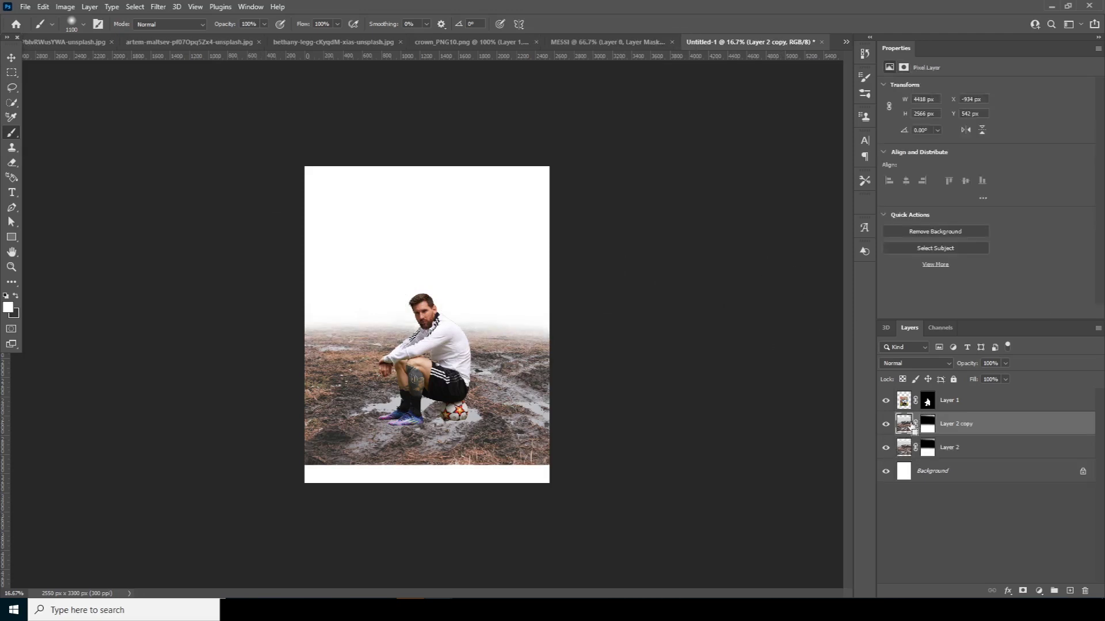
key("ctrl+t")
left_click_drag(498, 422, 501, 440)
left_click_drag(639, 483, 686, 511)
left_click_drag(535, 433, 580, 475)
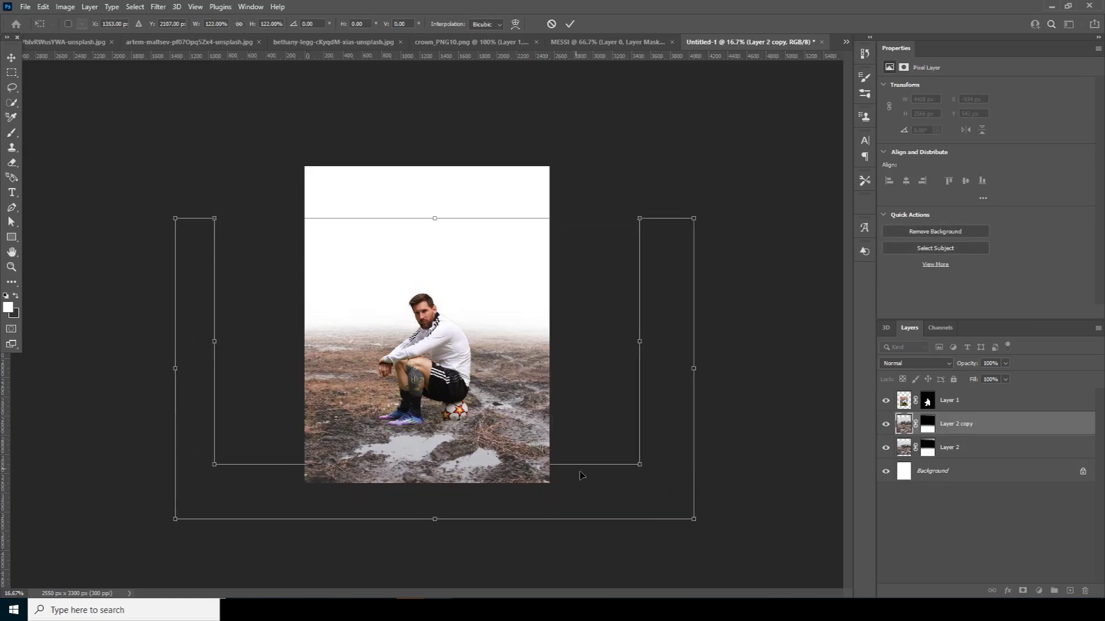
left_click_drag(688, 520, 731, 540)
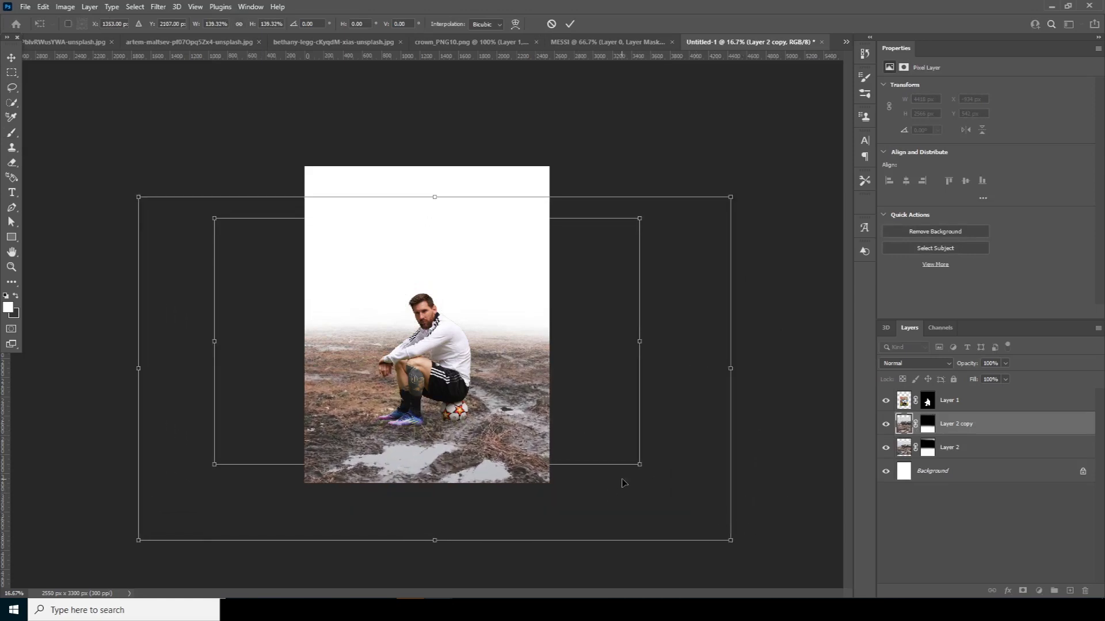
Widen the bottom of the duplicated ground with Perspective and reposition it under the footballer
right_click(506, 409)
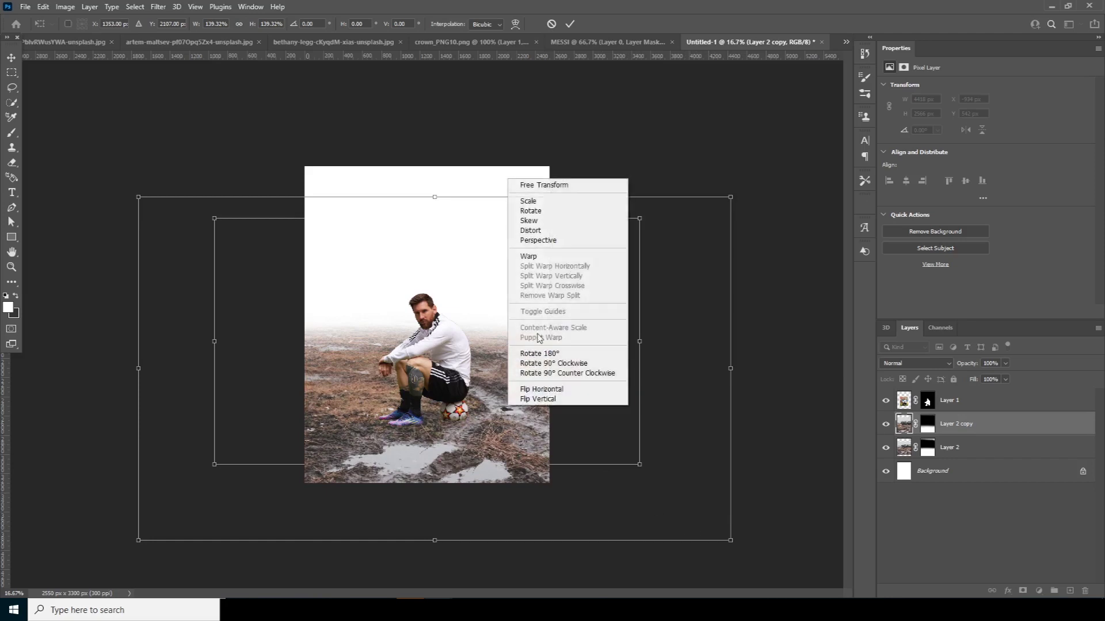
left_click(525, 240)
left_click_drag(728, 547, 789, 544)
mouse_move(539, 449)
left_mouse_down()
mouse_move(558, 470)
mouse_move(541, 470)
mouse_move(551, 478)
mouse_move(577, 477)
left_mouse_up()
key("Return")
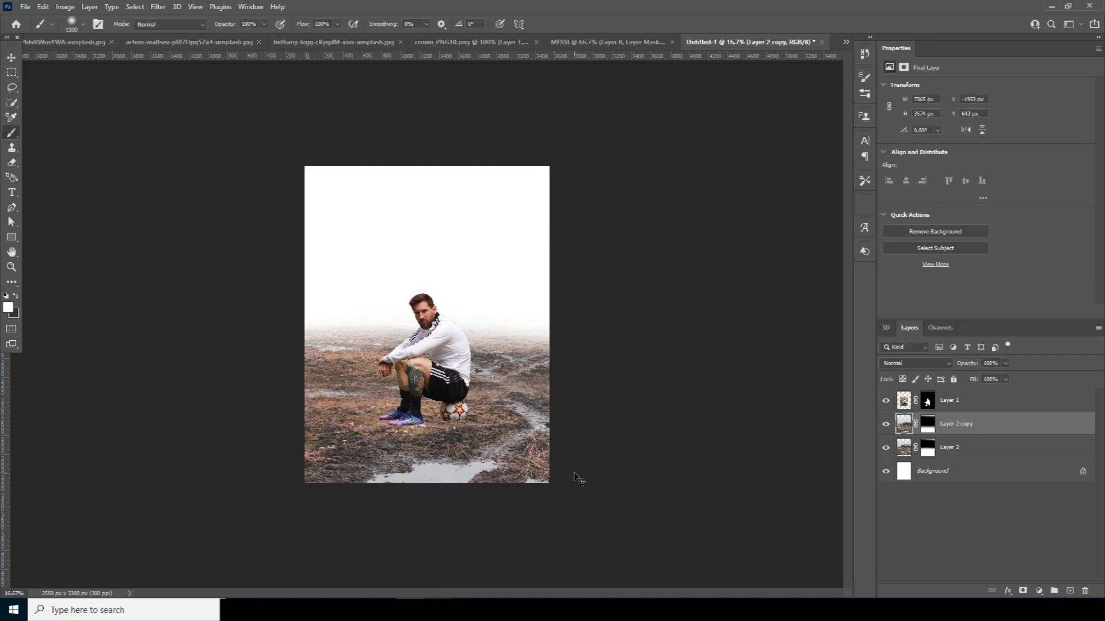
key("ctrl+equal")
key("ctrl+equal")
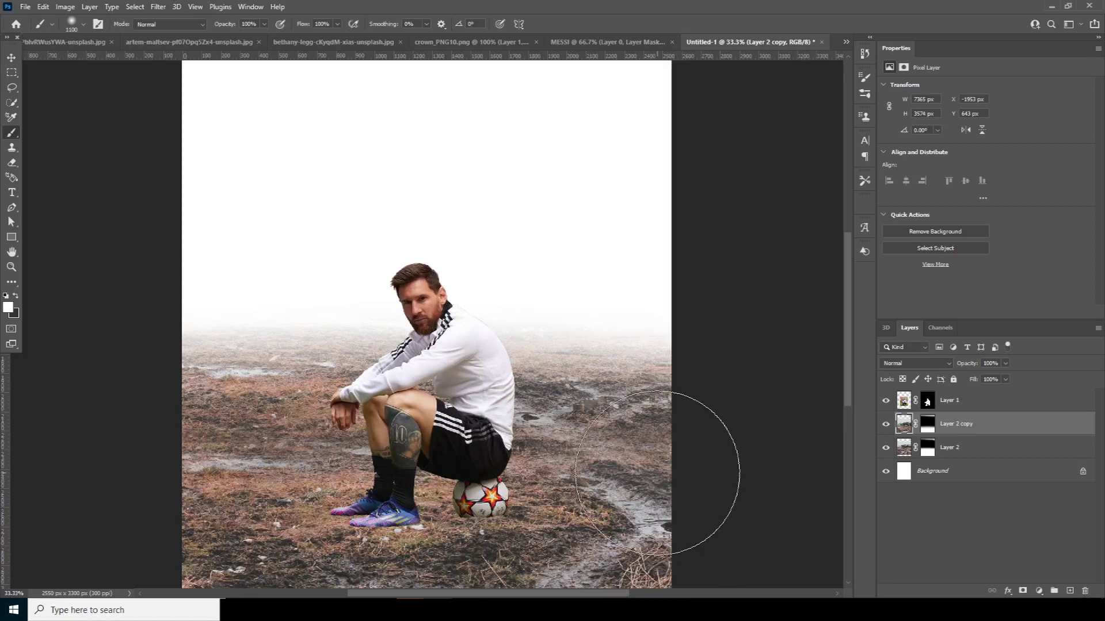
key("ctrl+minus")
key("ctrl+minus")
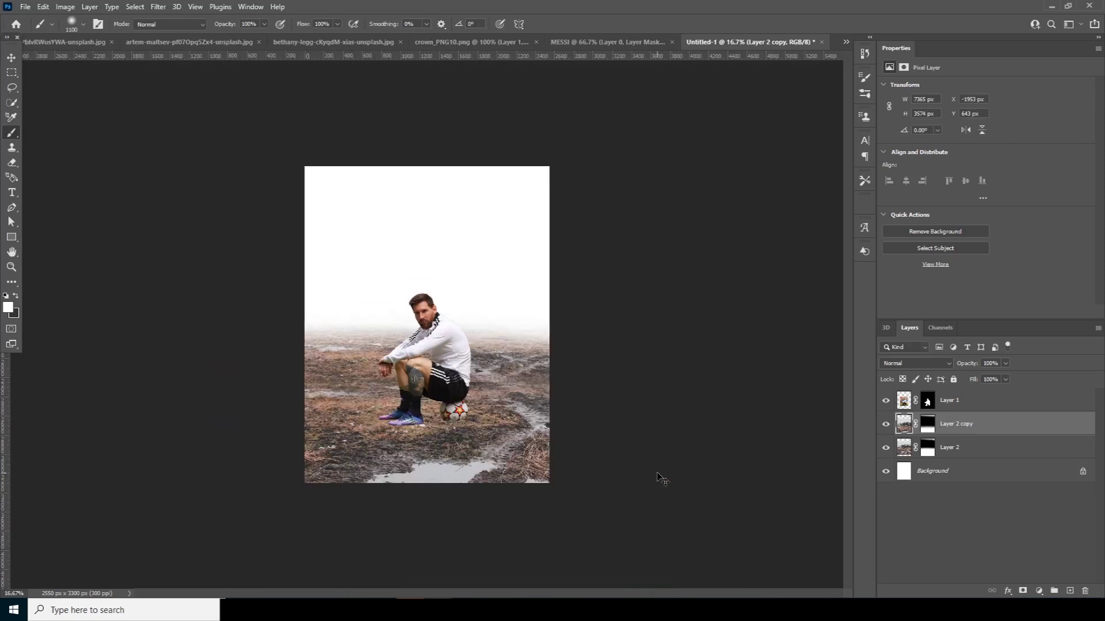
key("ctrl+equal")
key("ctrl+minus")
Copy the old wooden house photo into the composition and place its layer below both ground layers, above the Background
left_click(11, 57)
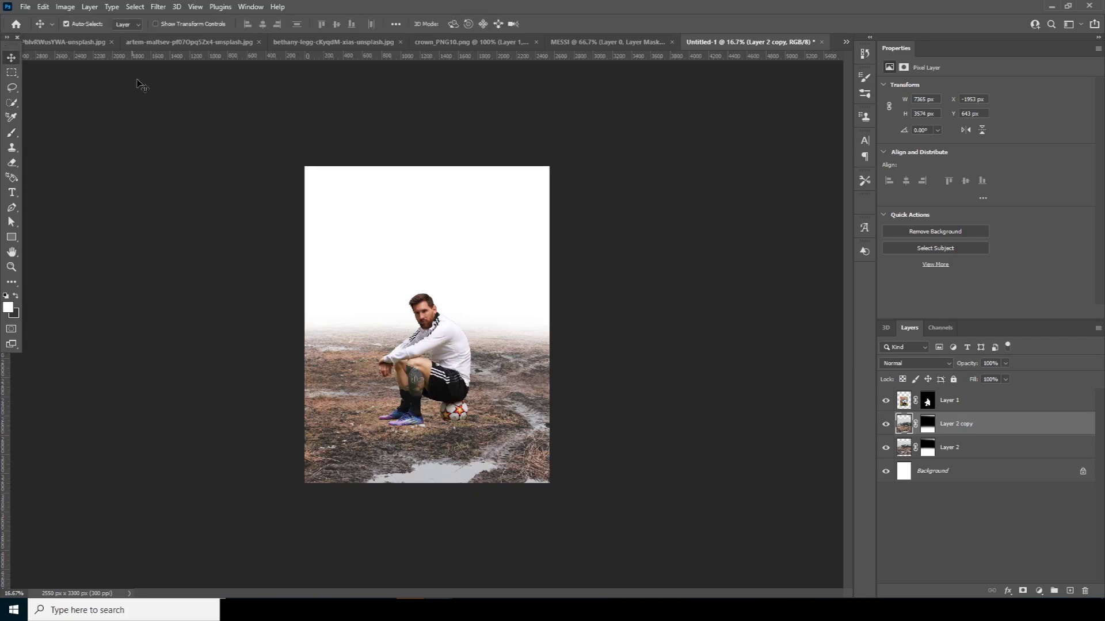
left_click(190, 42)
left_click(81, 42)
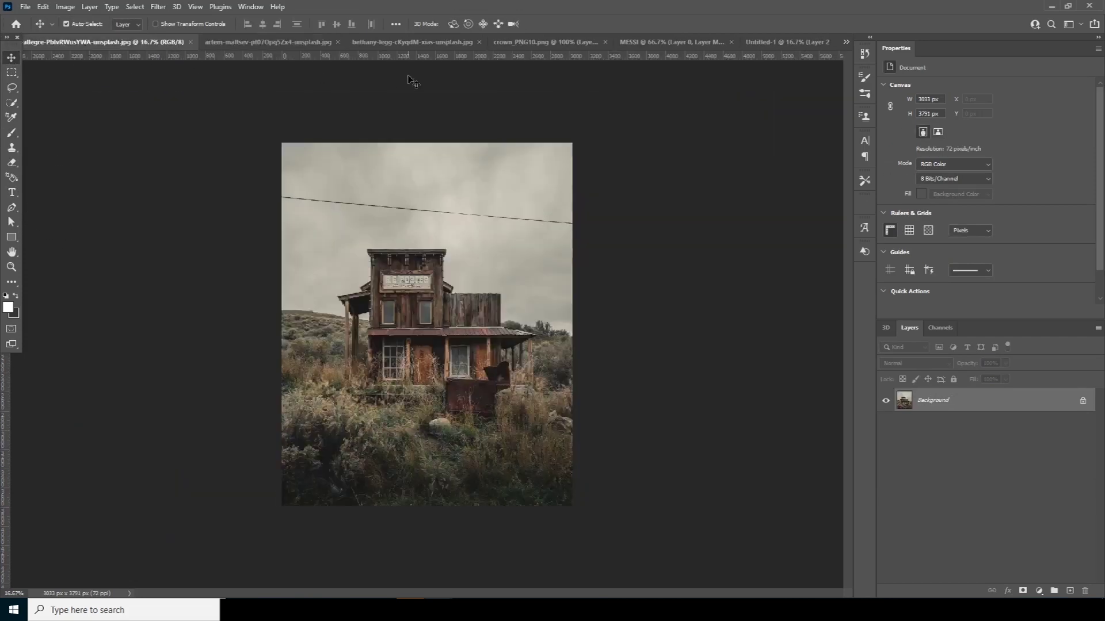
left_click_drag(426, 292, 755, 49)
left_click_drag(450, 316, 462, 314)
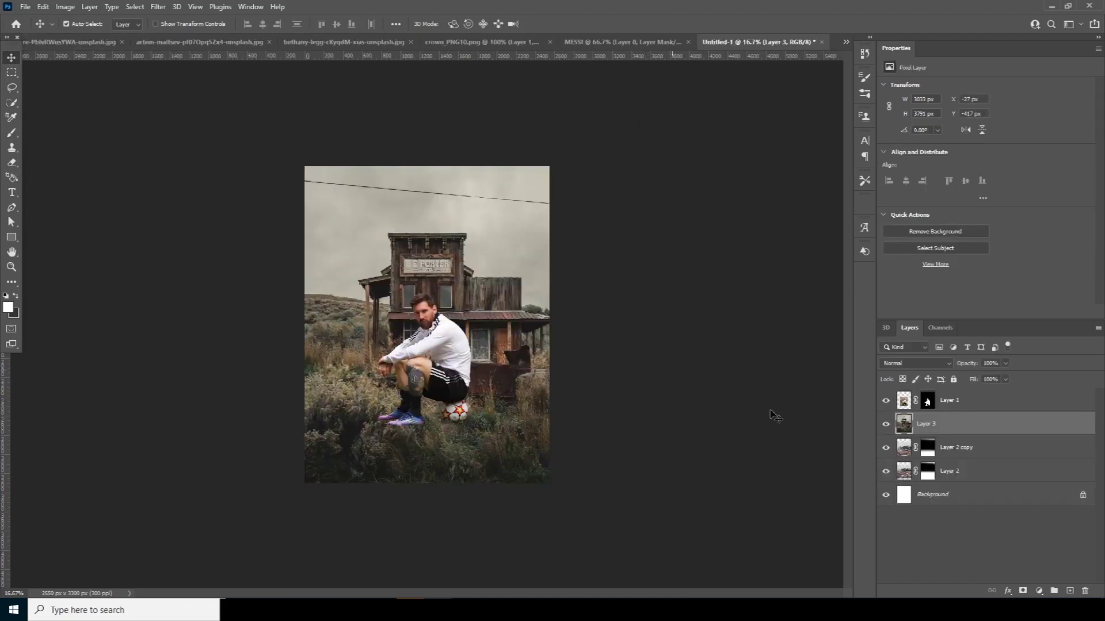
left_click_drag(907, 429, 918, 477)
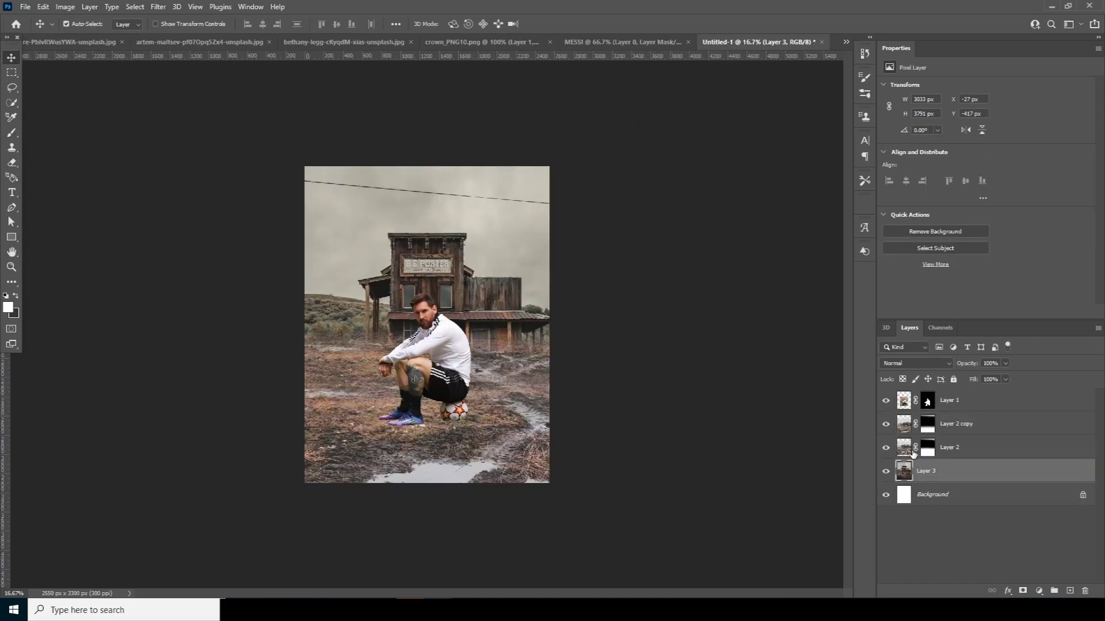
Use Free Transform to raise the house photo, tilt it slightly counterclockwise and scale it down to meet the muddy ground
key("ctrl+t")
left_click_drag(498, 383, 485, 344)
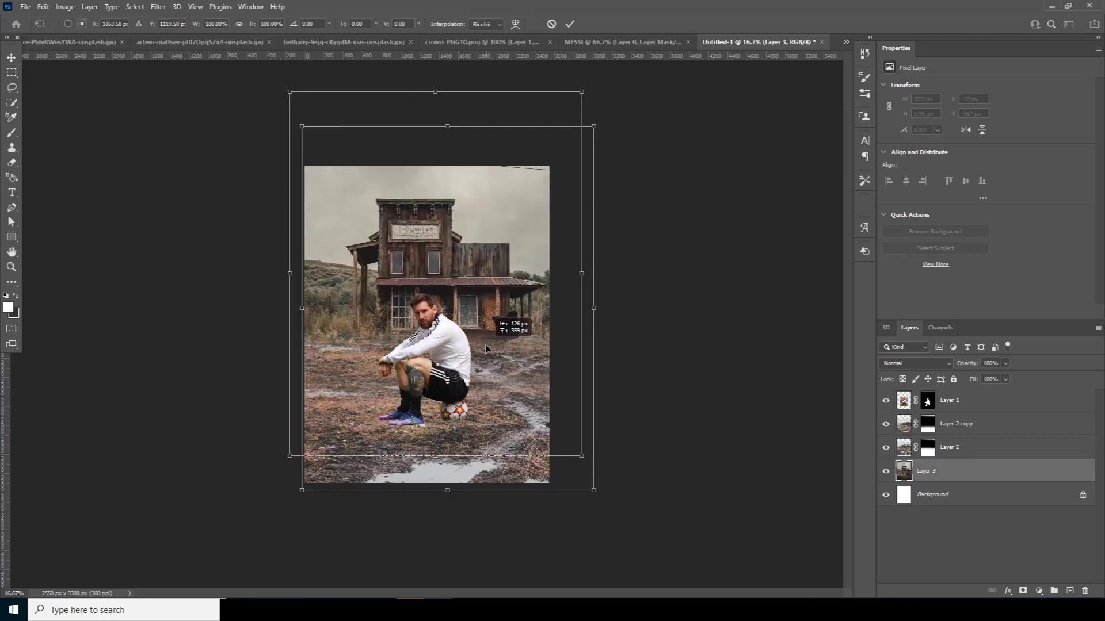
mouse_move(674, 473)
left_mouse_down()
mouse_move(677, 461)
mouse_move(678, 471)
left_mouse_up()
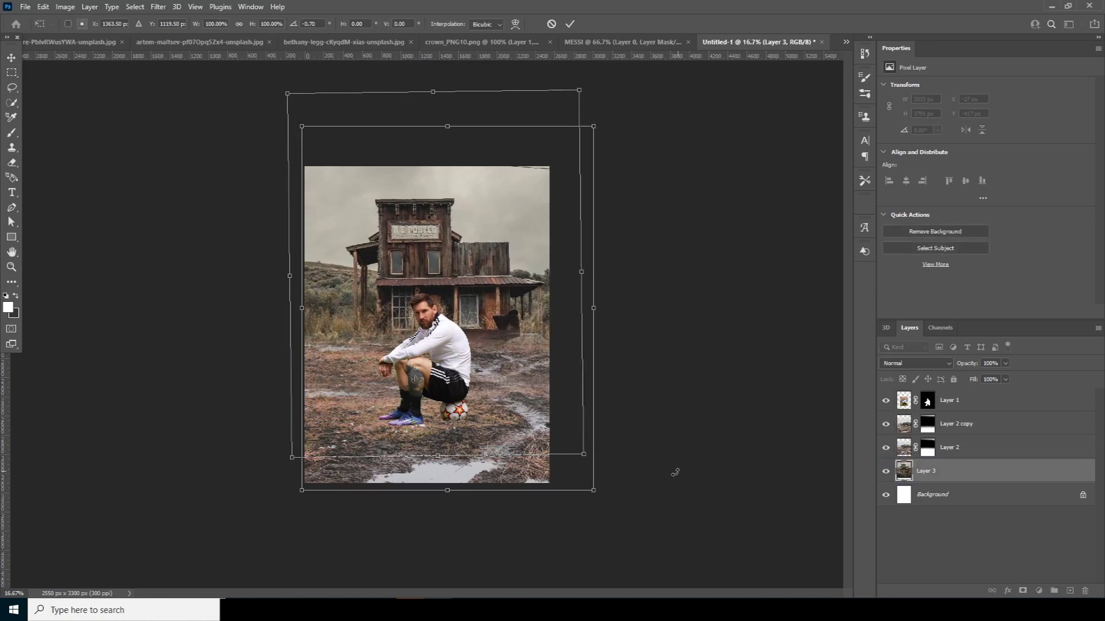
left_click_drag(583, 454, 572, 438)
left_click_drag(516, 391, 515, 399)
left_click_drag(562, 443, 566, 438)
key("Return")
Scale the footballer up to about 110% and move him slightly down in front of the house
left_click(903, 404)
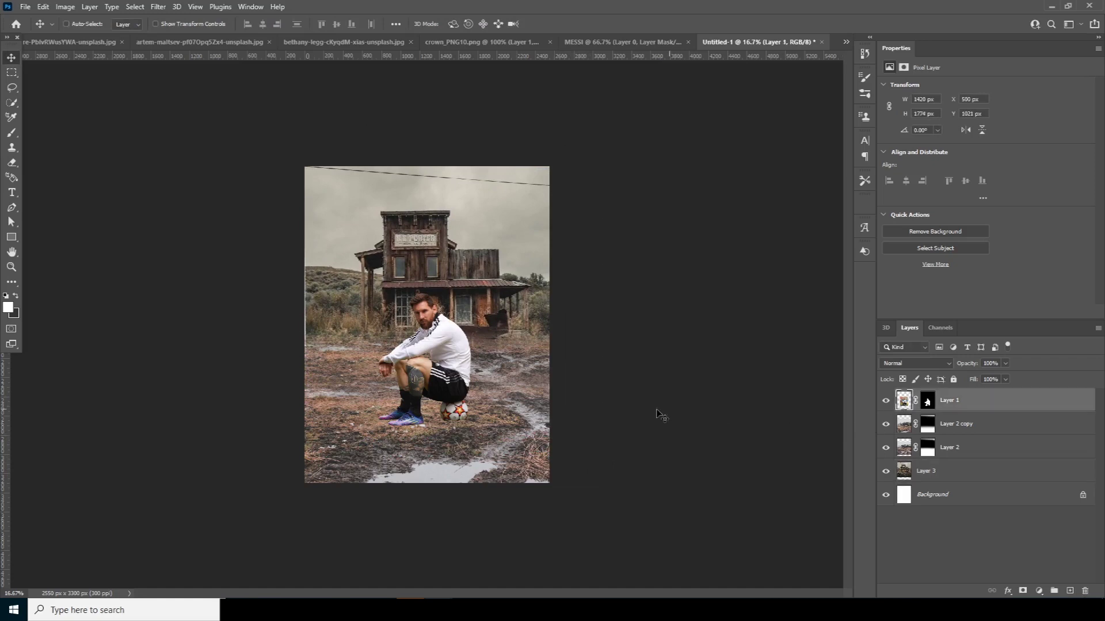
key("ctrl+t")
left_click_drag(490, 438, 501, 443)
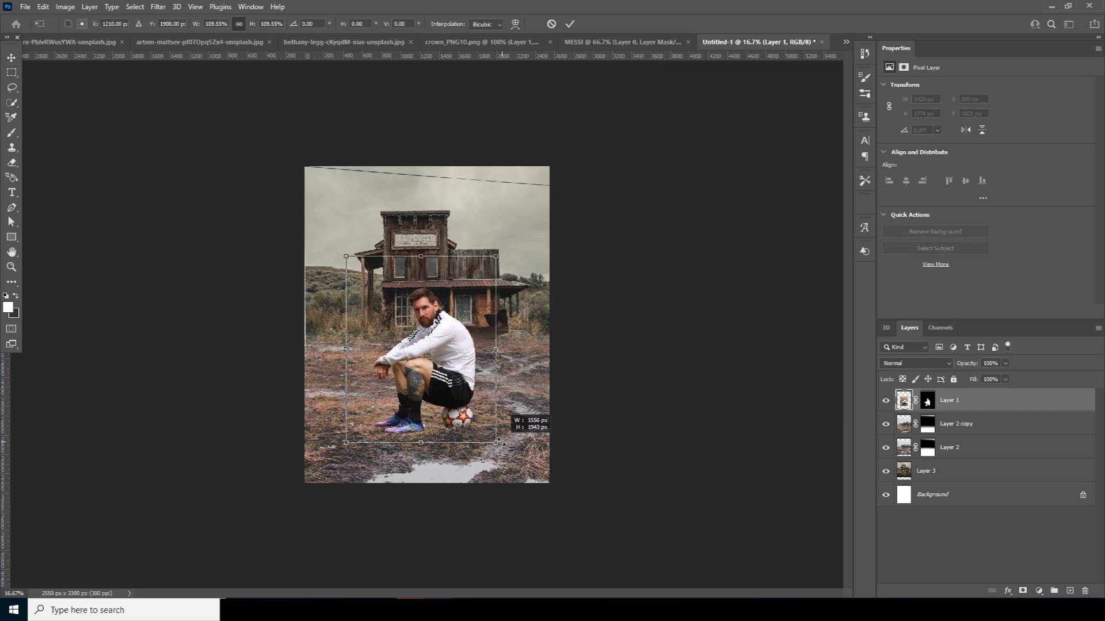
left_click_drag(437, 366, 439, 368)
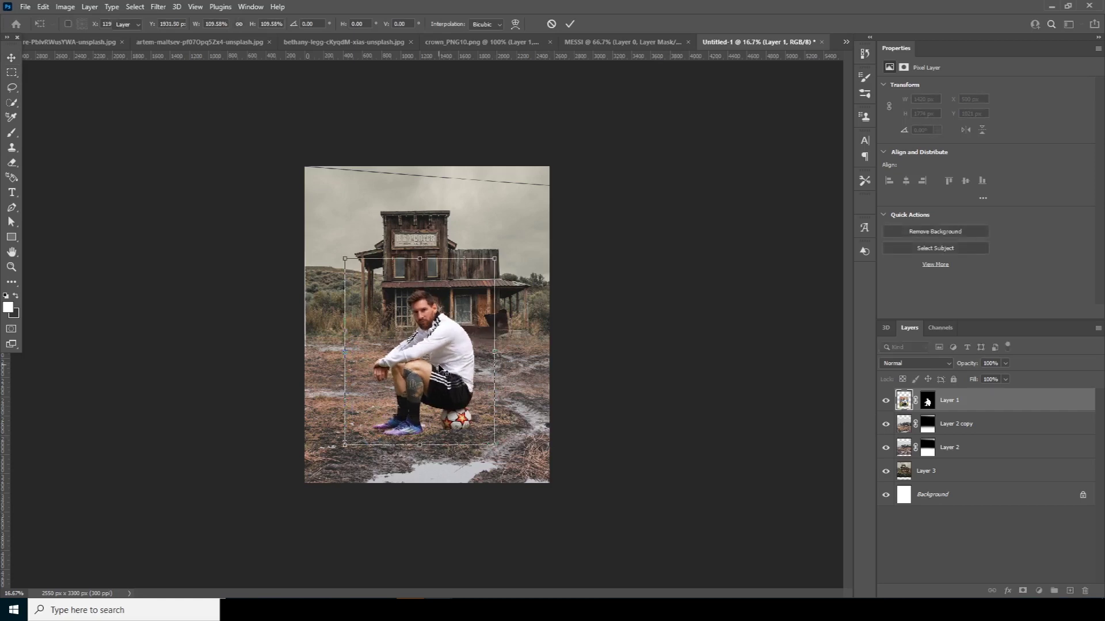
key("Return")
key("ctrl+plus")
key("ctrl+plus")
key("ctrl+minus")
key("ctrl+minus")
key("ctrl+plus")
key("ctrl+minus")
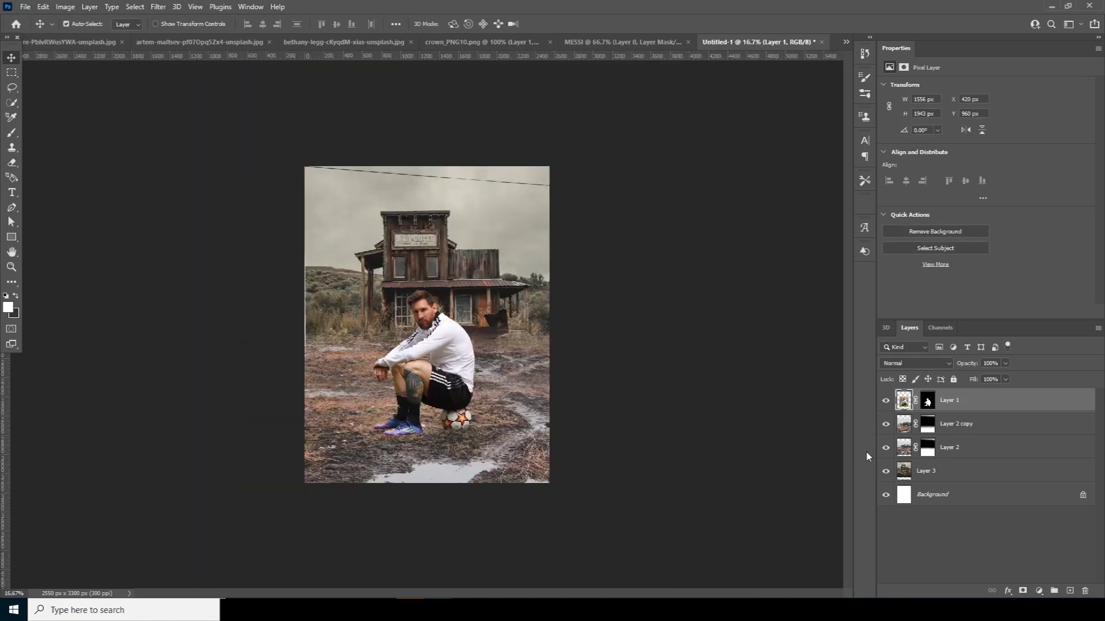
Nudge the house photo on Layer 3 slightly to the left
left_click(902, 473)
key("ctrl+t")
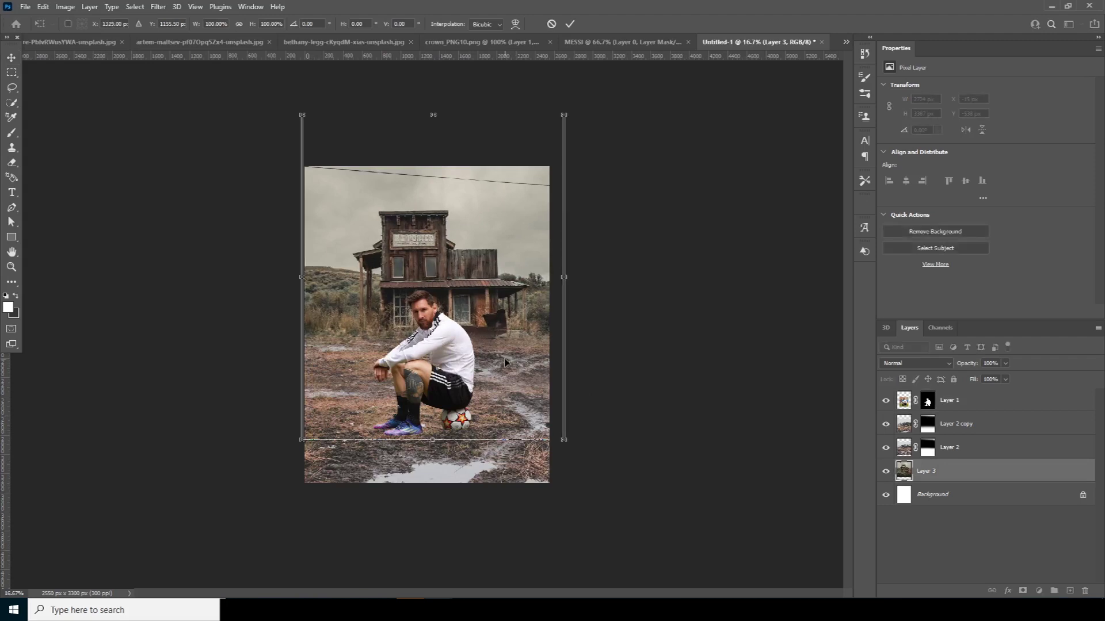
key("Return")
key("ctrl+plus")
key("ctrl+plus")
left_click_drag(351, 144, 392, 312)
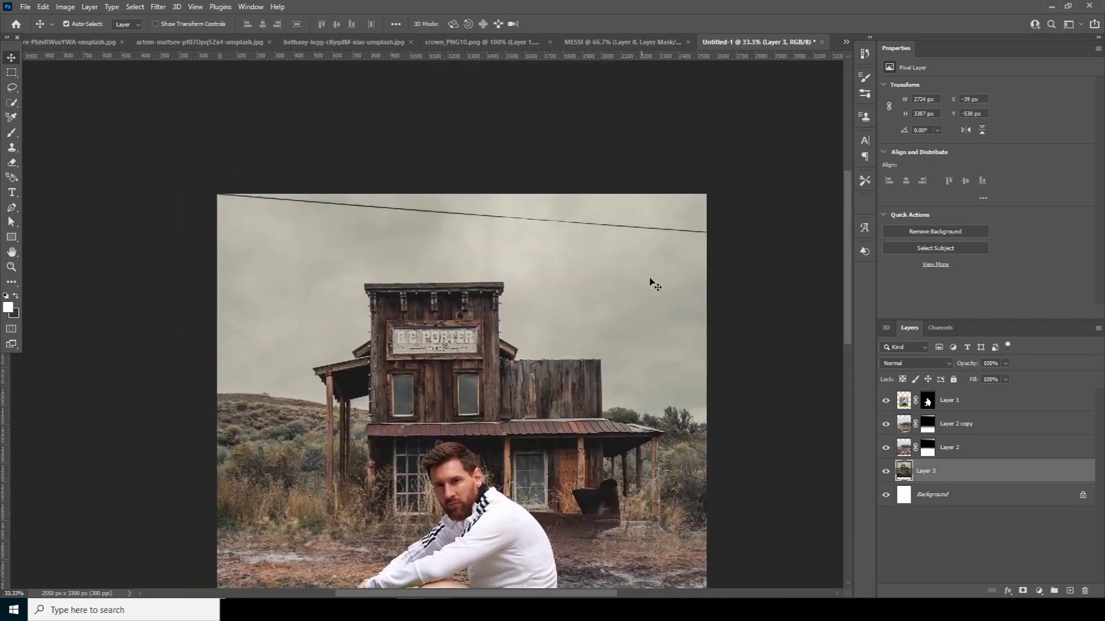
Lasso the power line across the sky on Layer 3, remove it with Content-Aware Fill output to a new layer, and deselect
left_click(12, 89)
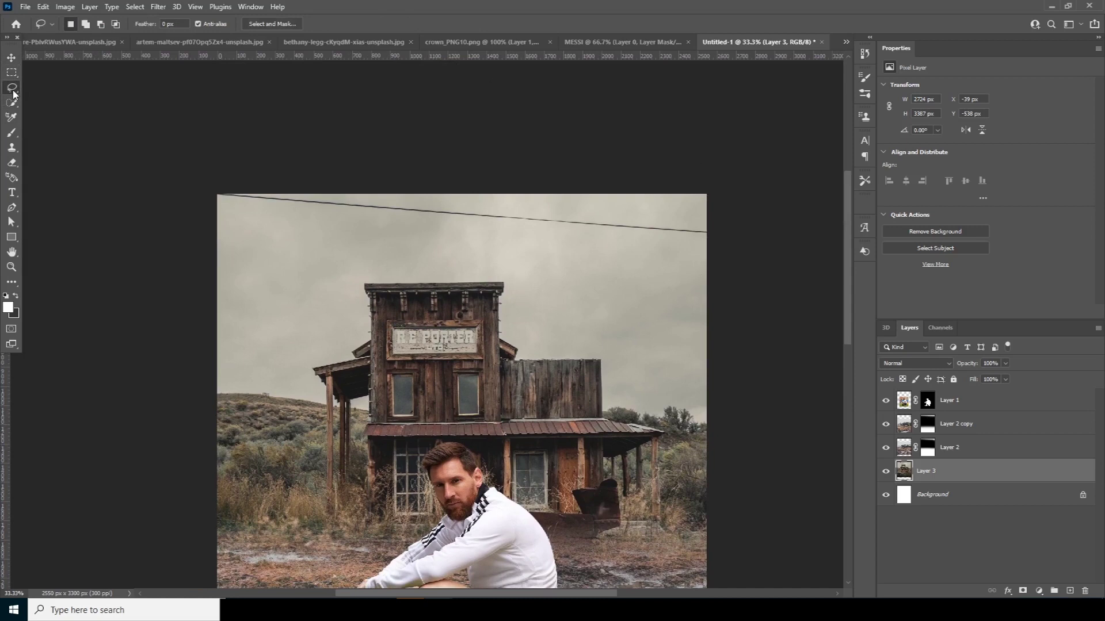
mouse_move(278, 221)
left_mouse_down()
mouse_move(597, 272)
mouse_move(708, 247)
mouse_move(696, 193)
mouse_move(511, 156)
mouse_move(313, 155)
mouse_move(215, 191)
left_mouse_up()
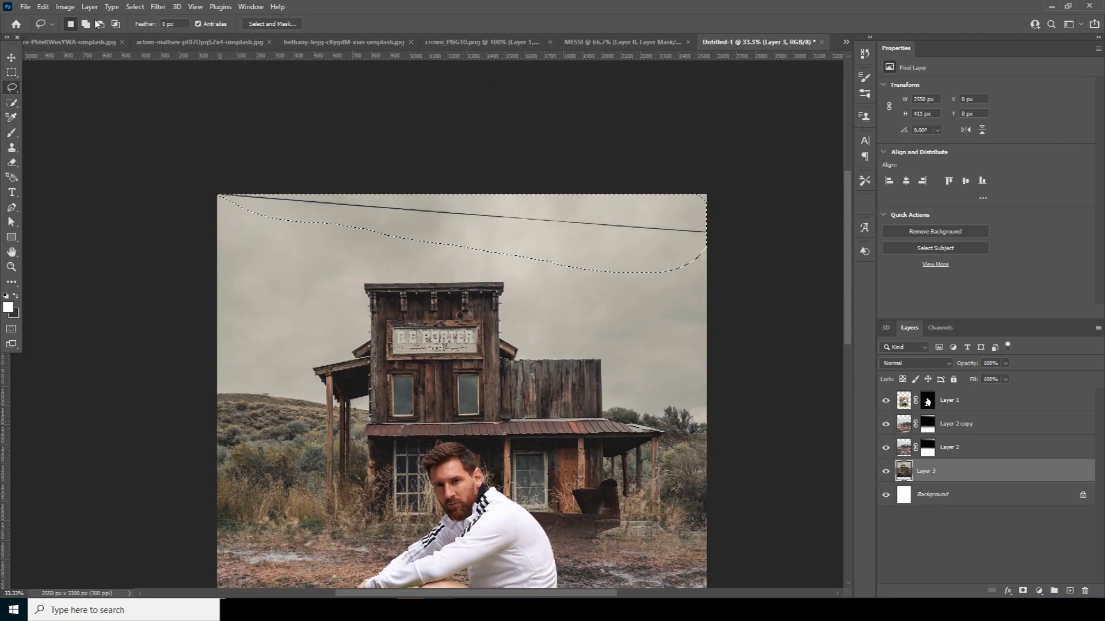
left_click(44, 9)
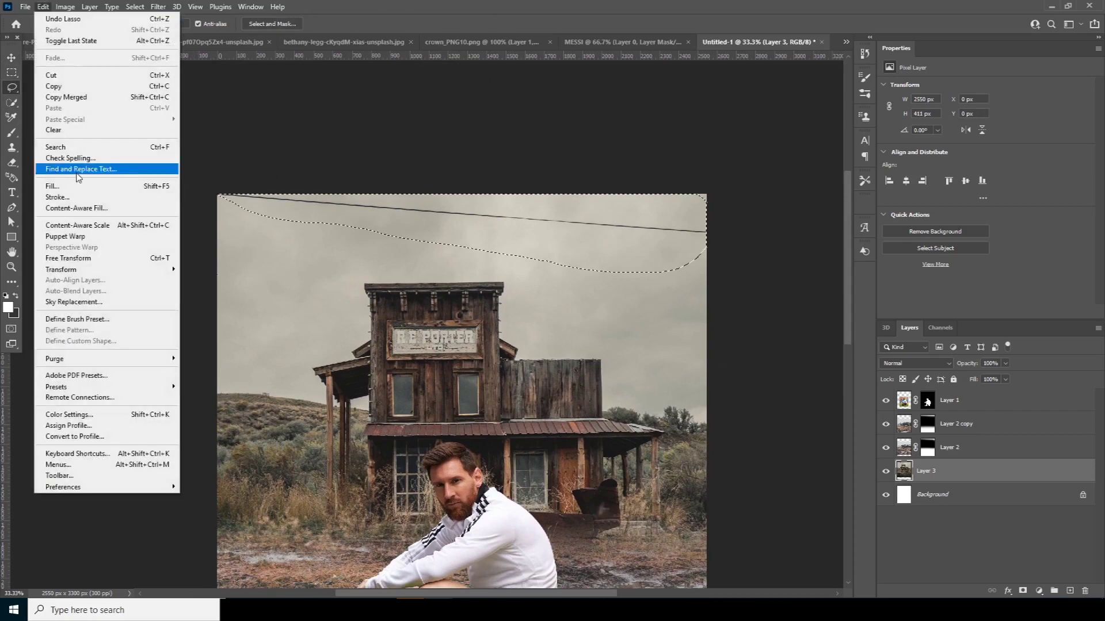
left_click(88, 210)
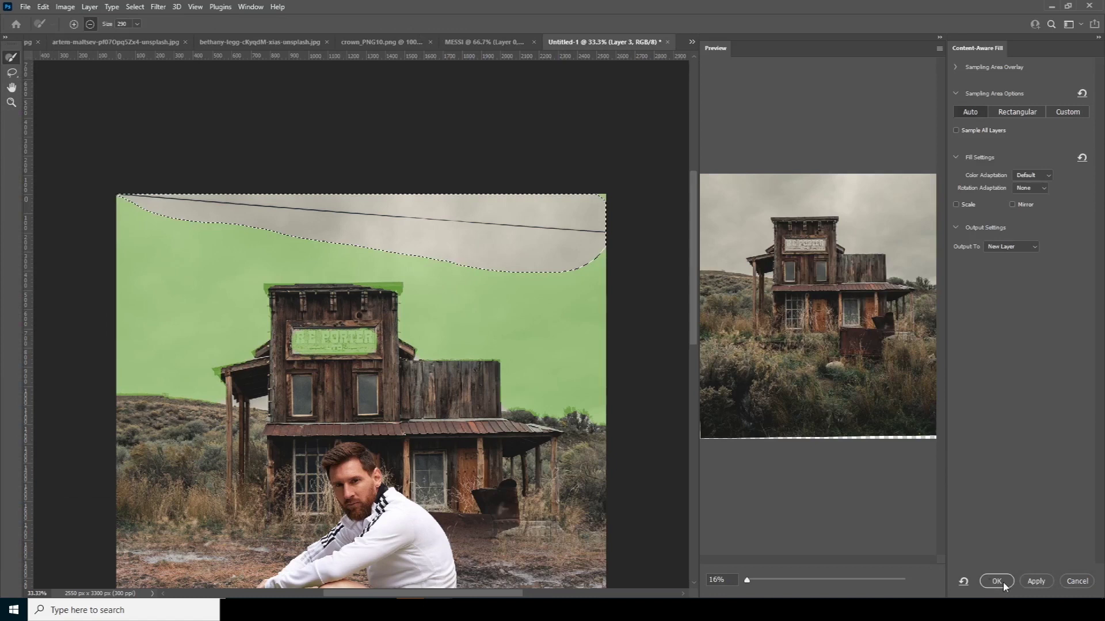
left_click(997, 582)
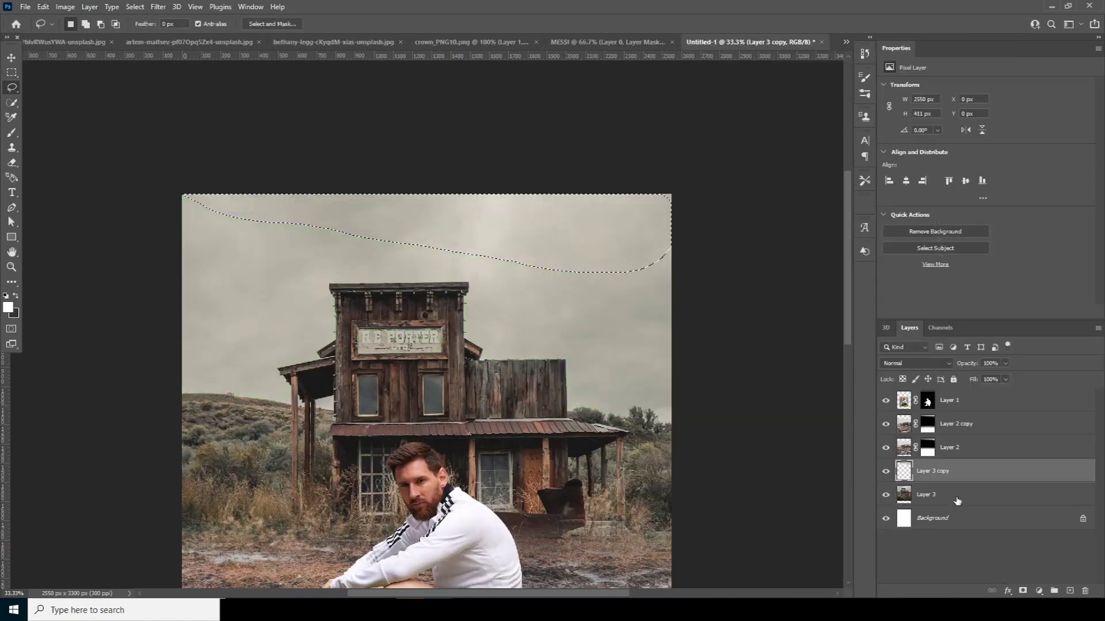
key("ctrl+d")
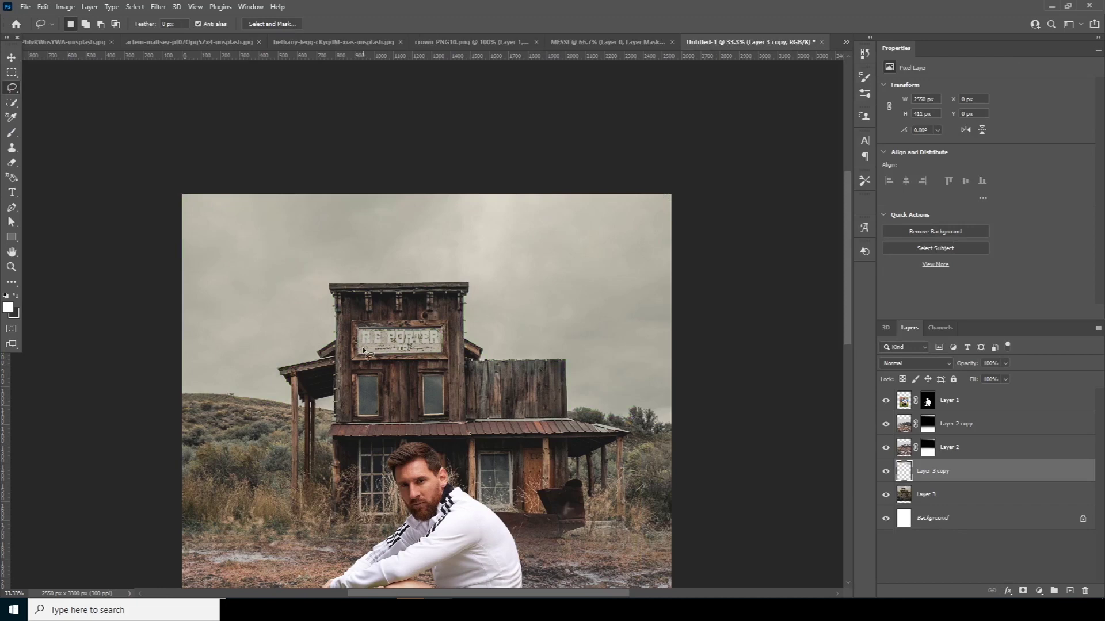
Select the lettered area inside the house sign's frame with a rectangular marquee and start Content-Aware Fill on Layer 3
key("ctrl+plus")
key("ctrl+plus")
key("ctrl+plus")
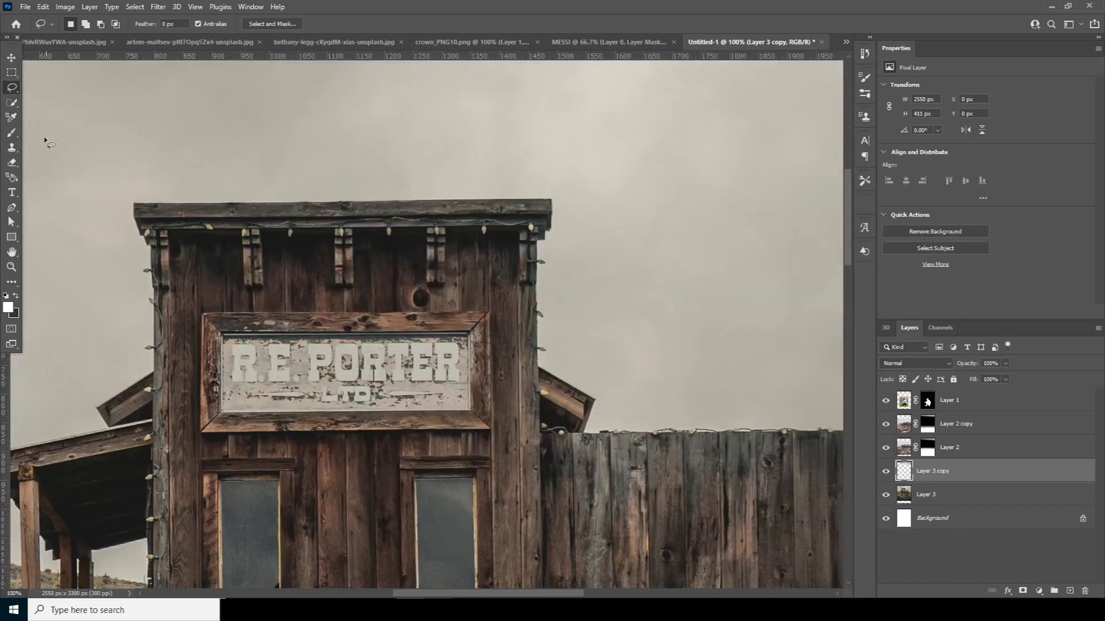
left_click(10, 73)
left_click_drag(224, 339, 468, 404)
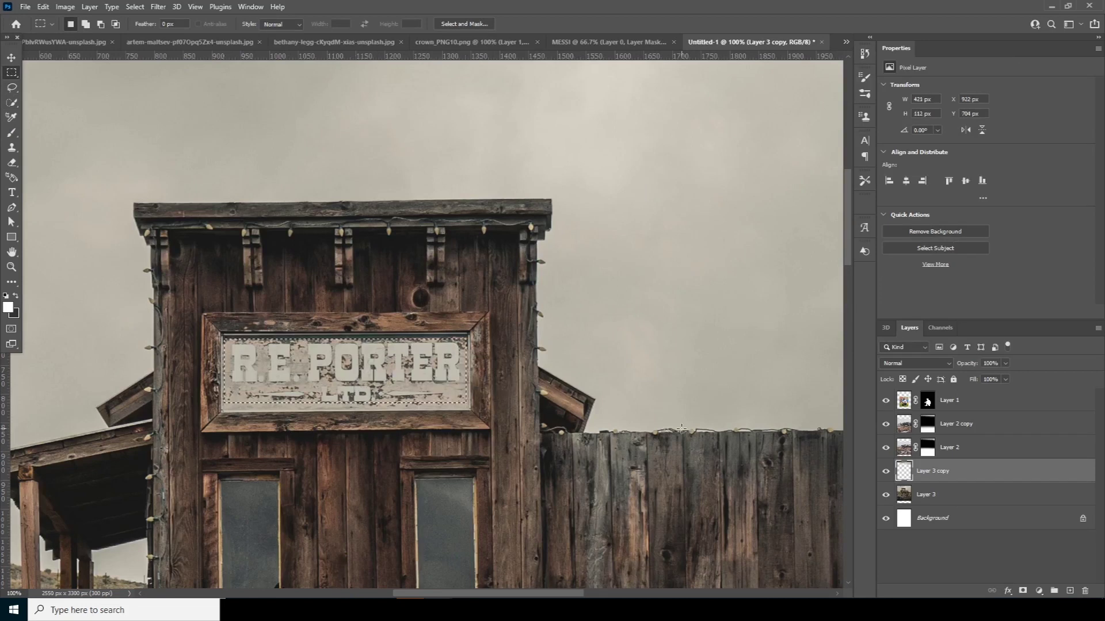
left_click(906, 499)
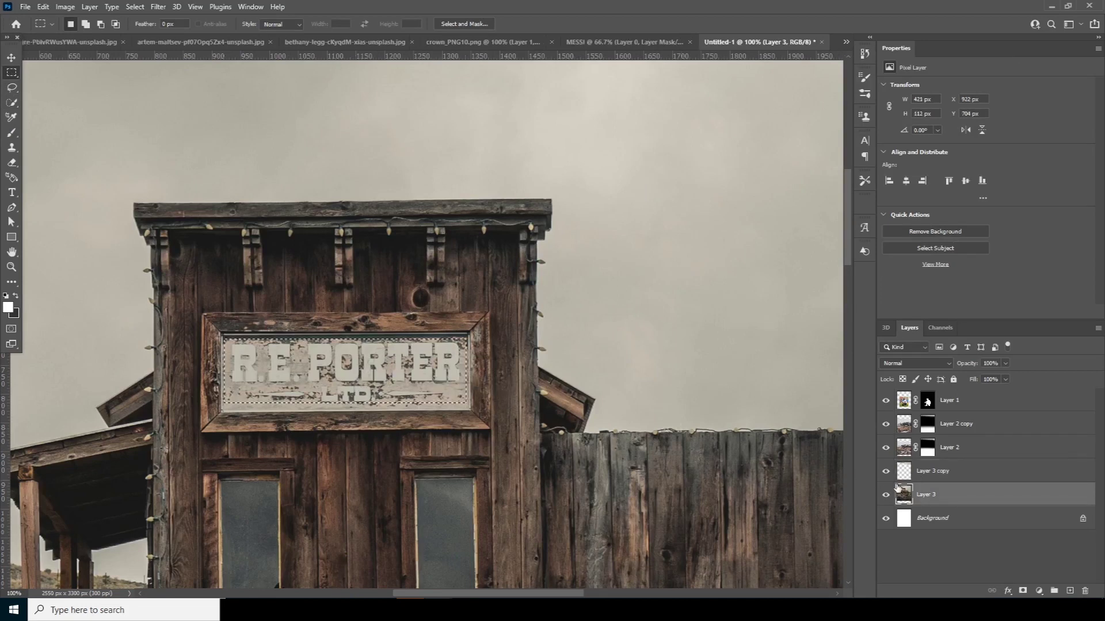
left_click(43, 7)
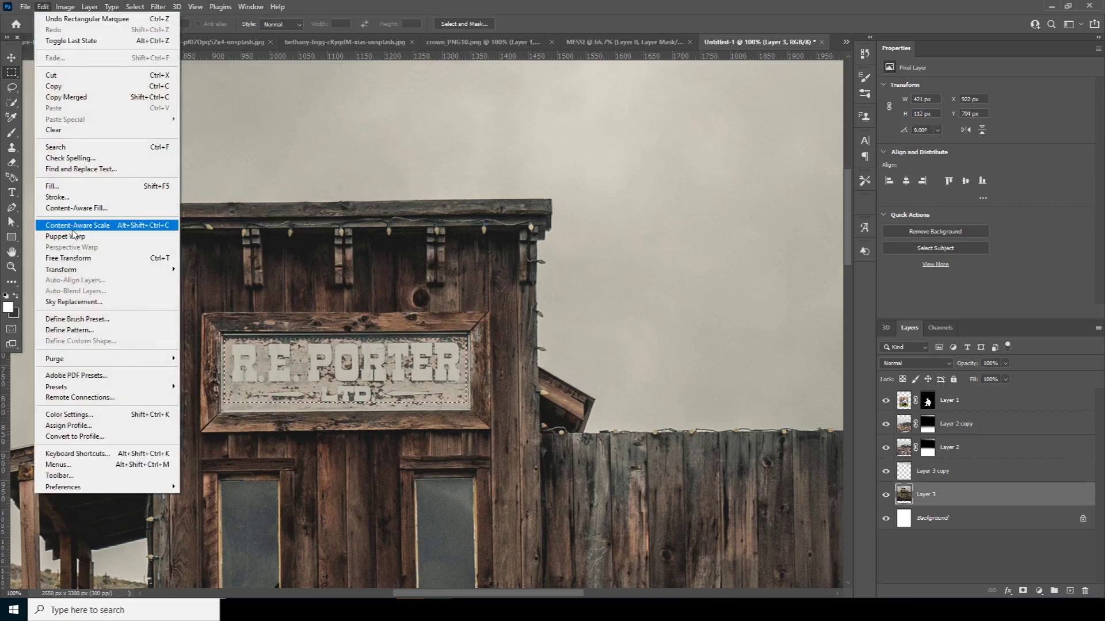
left_click(75, 208)
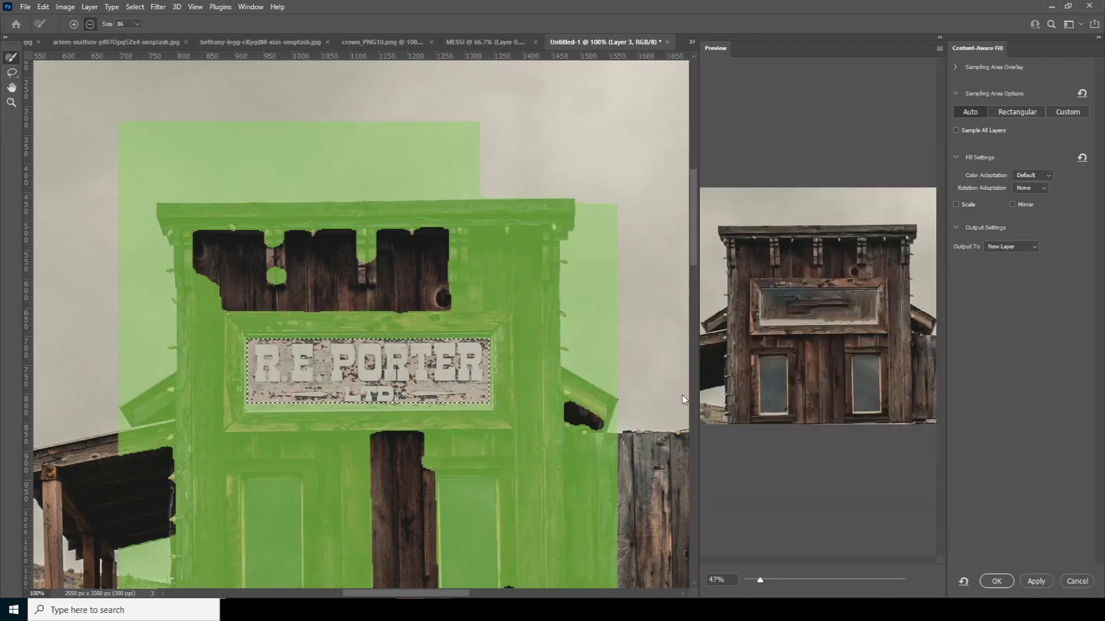
Exclude the sign's frame, the roof trim and the window tops from the fill sampling area, output the fill to a new layer, and deselect
left_click(387, 429)
mouse_move(387, 429)
left_mouse_down()
mouse_move(257, 435)
mouse_move(246, 424)
mouse_move(514, 422)
left_mouse_up()
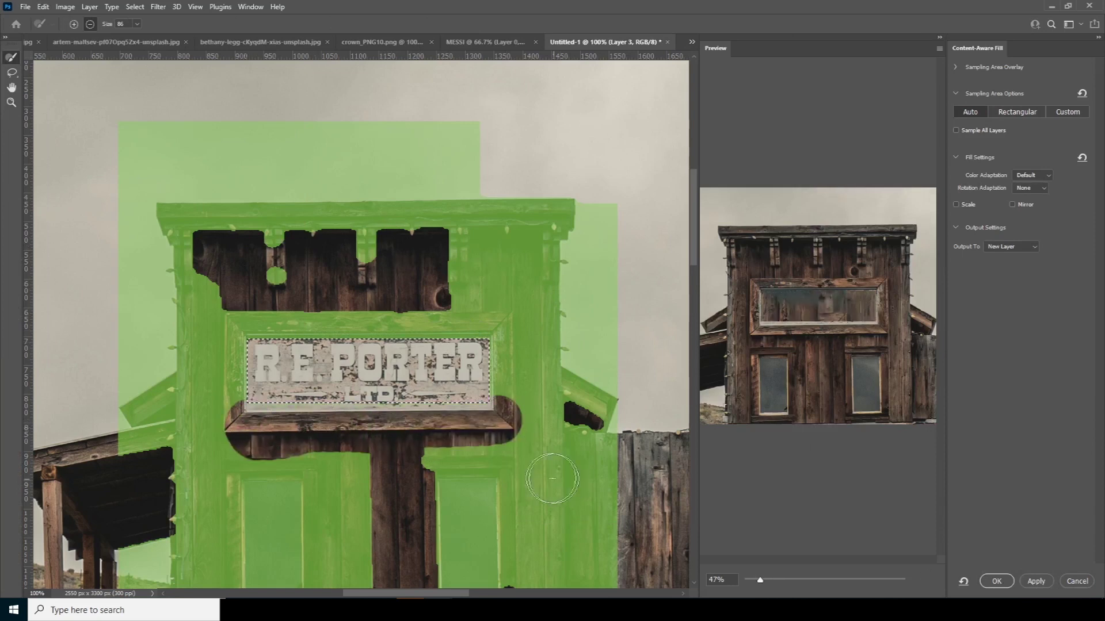
mouse_move(418, 298)
left_mouse_down()
mouse_move(489, 309)
mouse_move(417, 319)
left_mouse_up()
left_click_drag(322, 310, 210, 319)
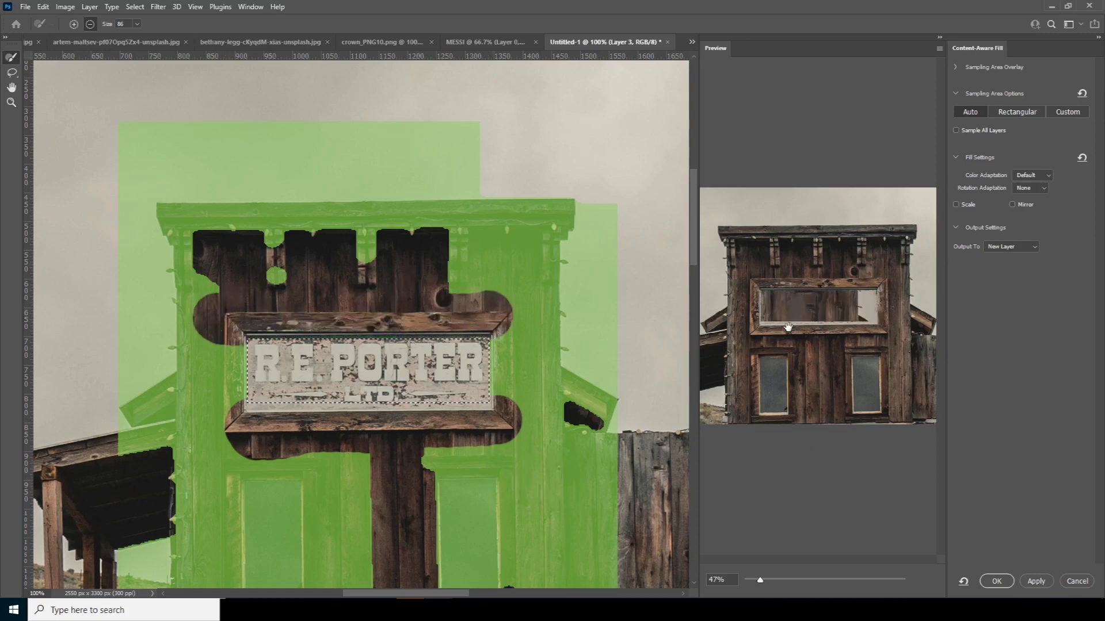
mouse_move(528, 372)
left_mouse_down()
mouse_move(496, 378)
mouse_move(509, 411)
left_mouse_up()
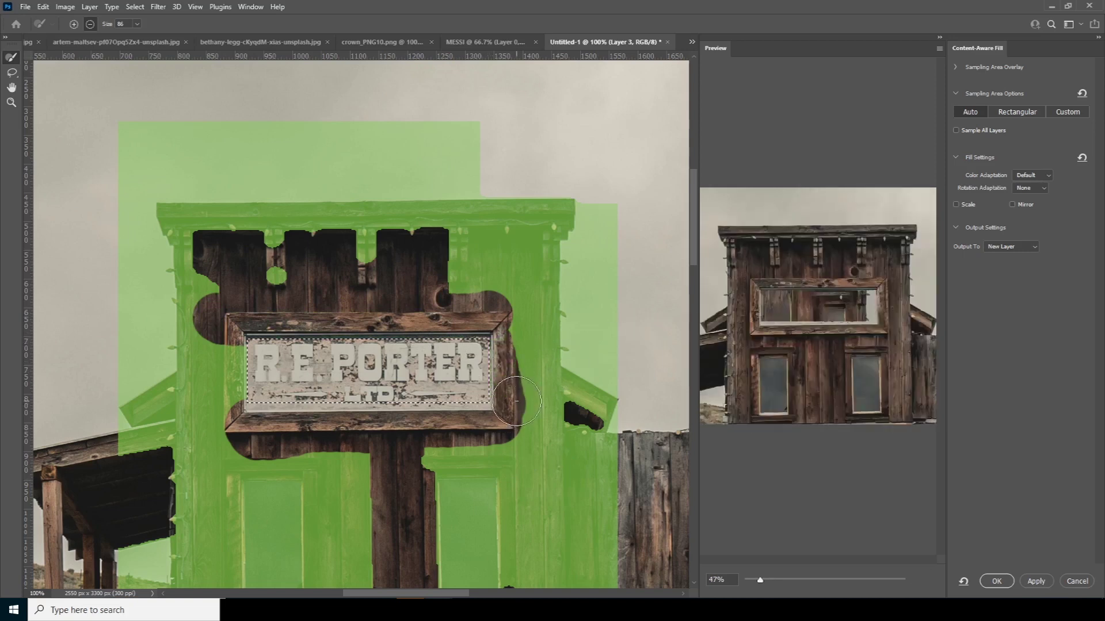
mouse_move(426, 230)
left_mouse_down()
mouse_move(367, 225)
mouse_move(232, 239)
left_mouse_up()
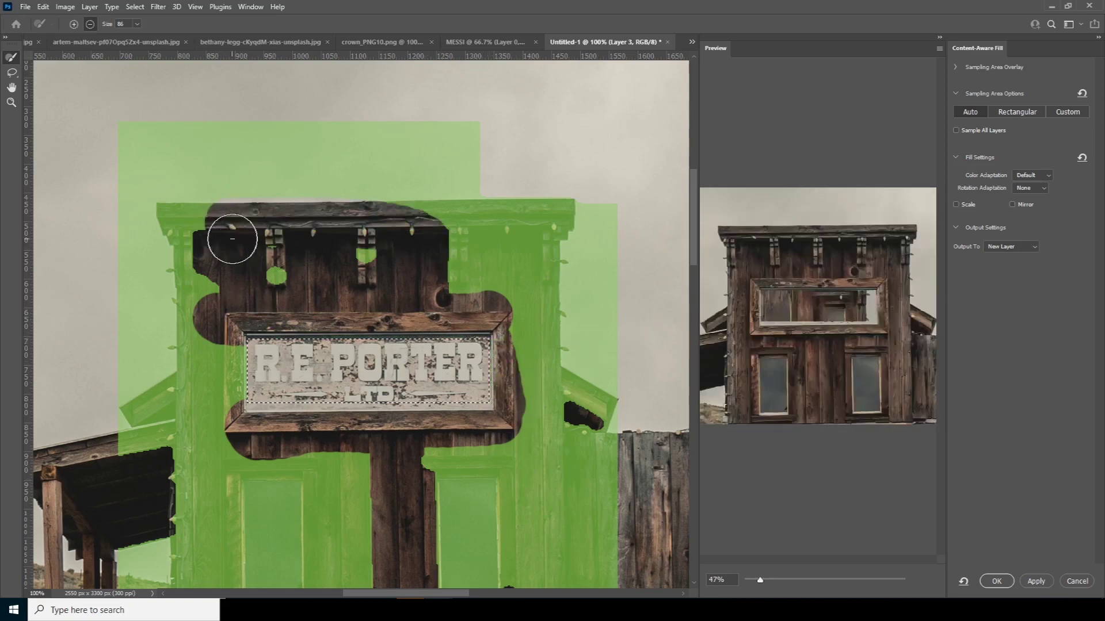
mouse_move(458, 247)
left_mouse_down()
mouse_move(512, 263)
mouse_move(431, 275)
mouse_move(456, 293)
mouse_move(451, 462)
mouse_move(440, 470)
mouse_move(282, 464)
mouse_move(245, 422)
mouse_move(234, 348)
left_mouse_up()
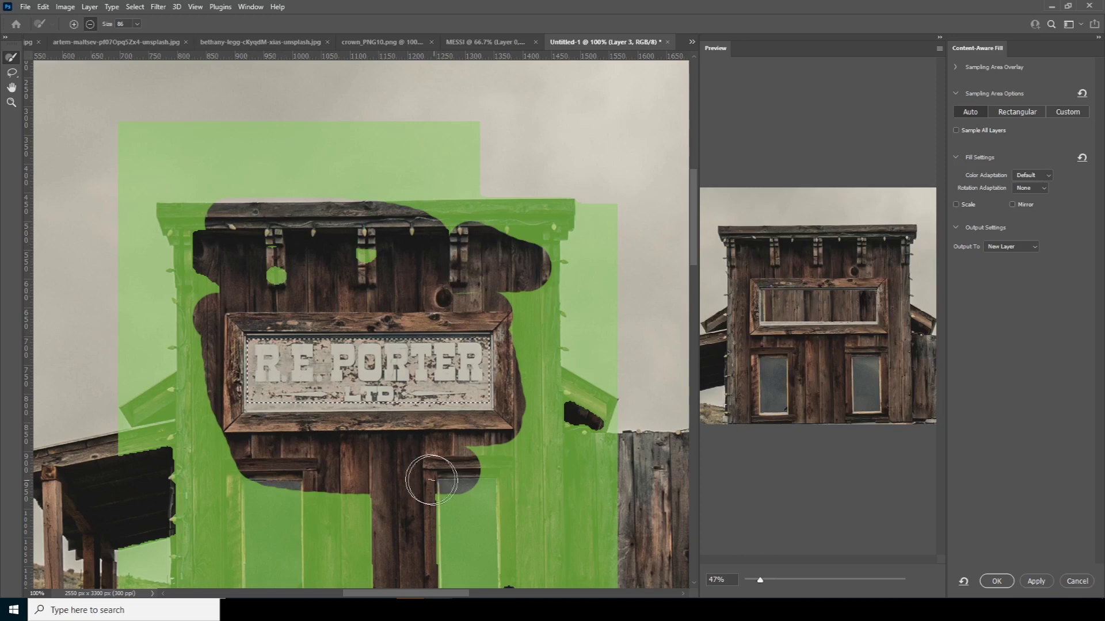
mouse_move(491, 463)
left_mouse_down()
mouse_move(468, 451)
mouse_move(460, 476)
mouse_move(478, 483)
left_mouse_up()
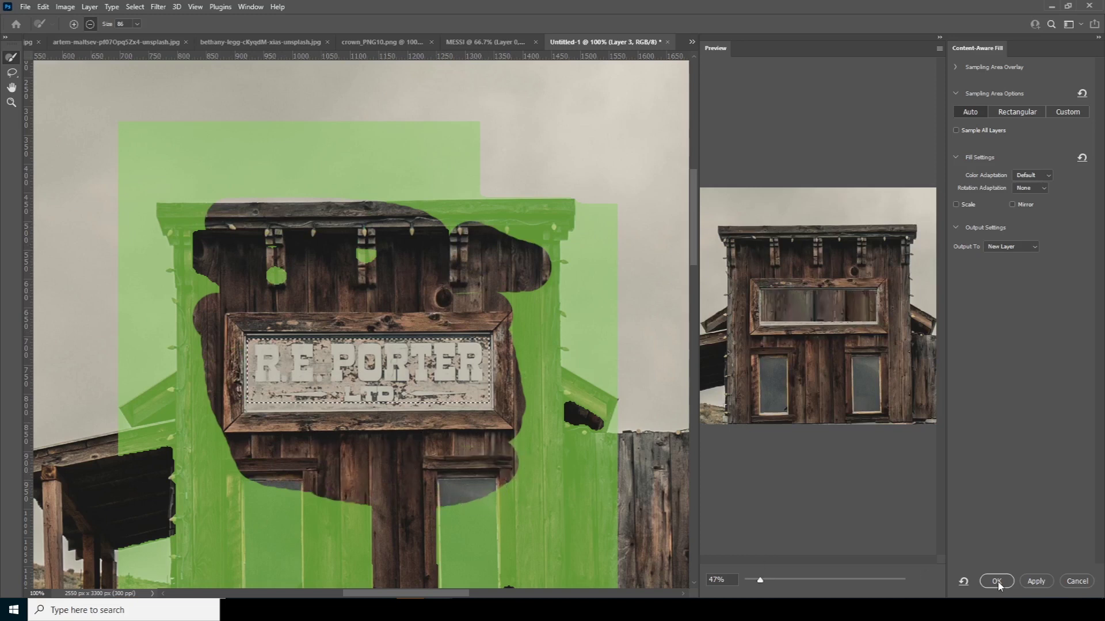
left_click(997, 582)
key("ctrl+d")
Add a new empty layer directly above Layer 2 copy, beneath the footballer's layer
scroll(751, 505, "down", 5)
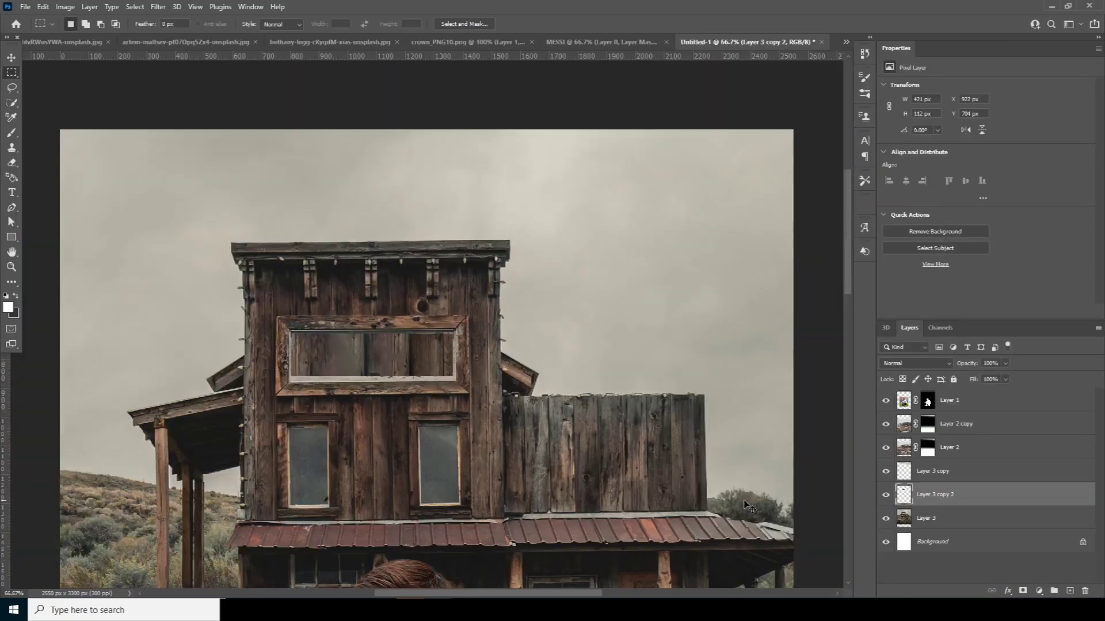
key("ctrl+plus")
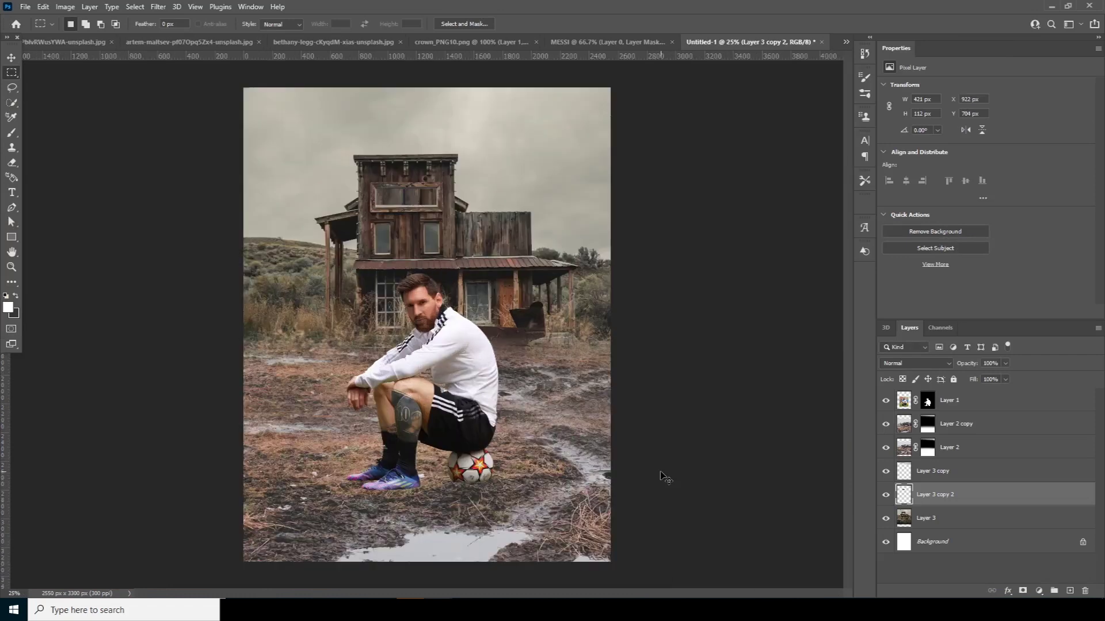
key("ctrl+minus")
key("ctrl+plus")
key("ctrl+minus")
key("ctrl+plus")
left_click(908, 420)
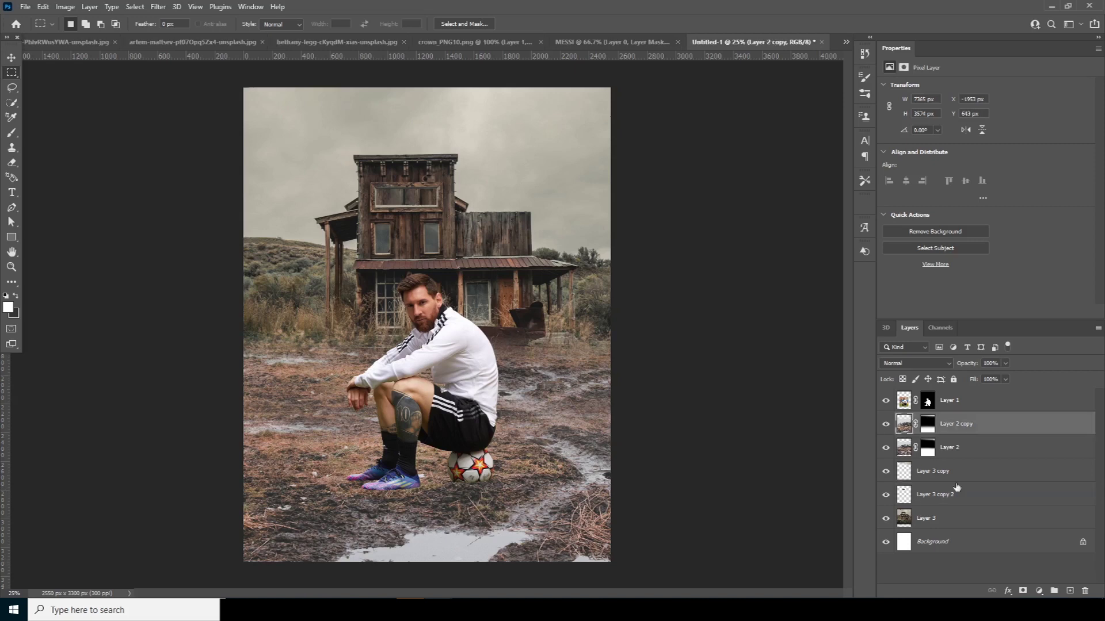
left_click(1068, 592)
Set up the Soft Round brush with its tip flattened into a wide horizontal ellipse and a size smaller than 1100 px
key("b")
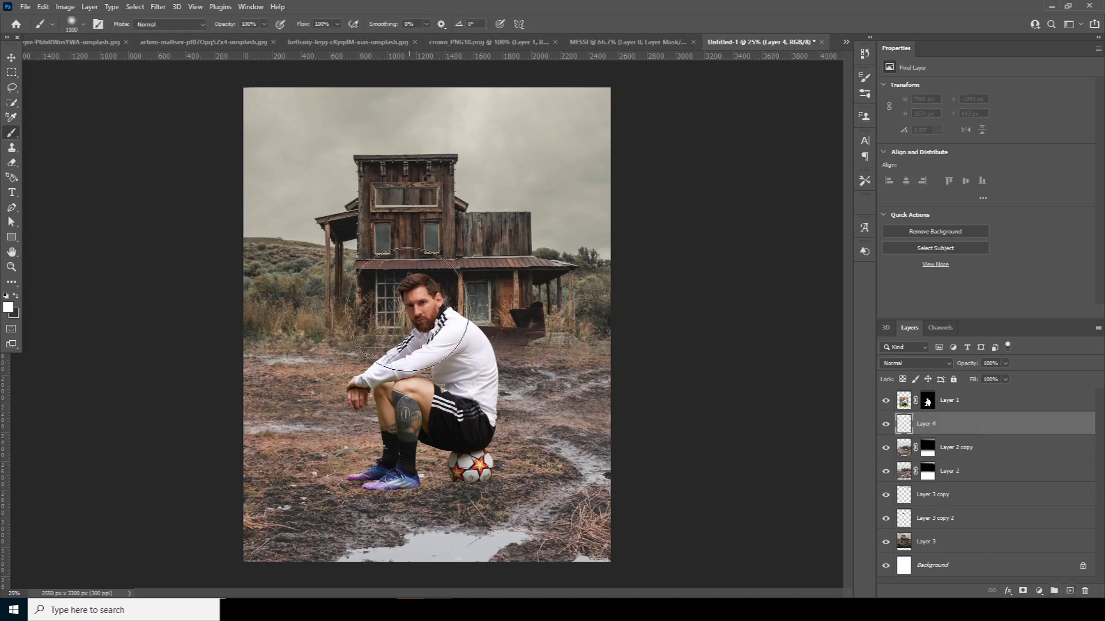
left_click(72, 23)
left_click_drag(38, 57, 36, 64)
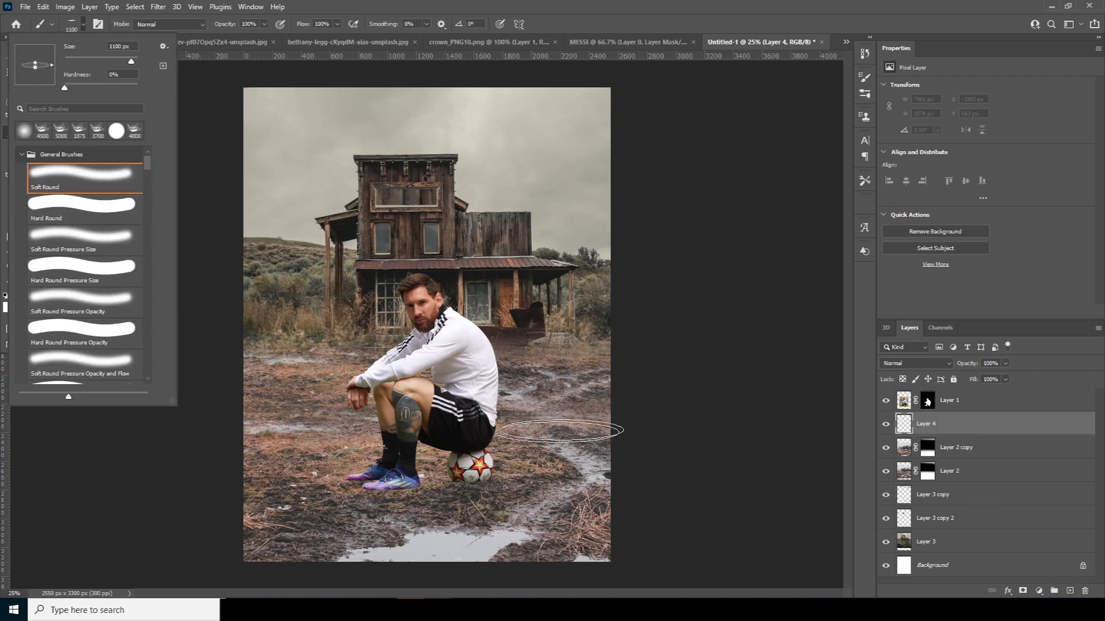
left_click(904, 424)
key("bracketleft")
key("bracketleft")
key("bracketleft")
key("bracketleft")
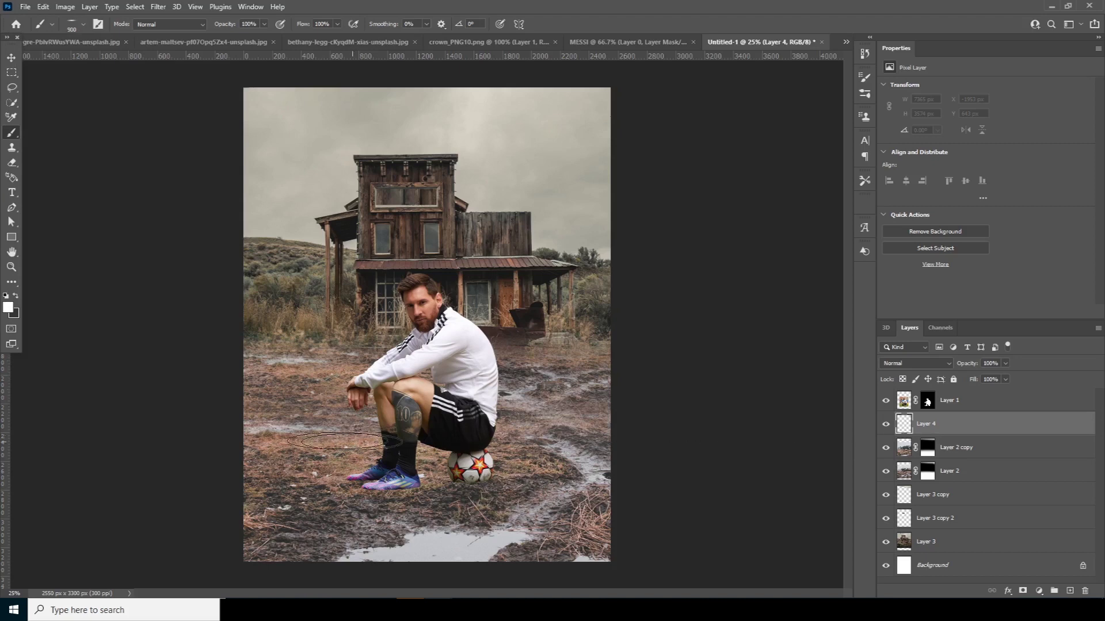
Swap the foreground and background colors and set the foreground to a very dark neutral gray
left_click(16, 296)
left_click(8, 308)
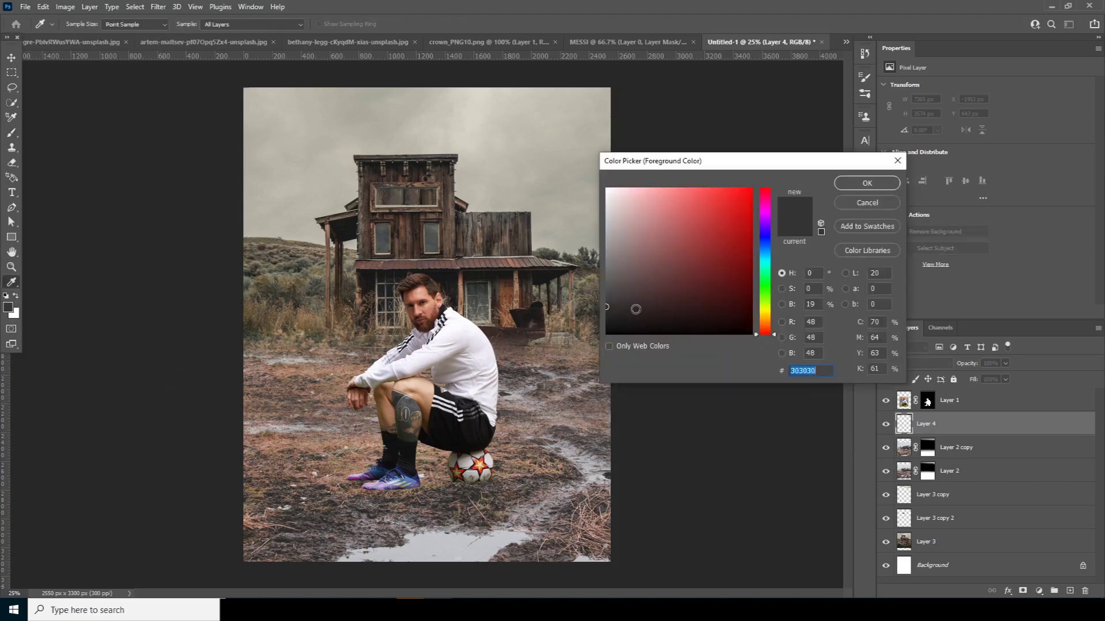
left_click(863, 183)
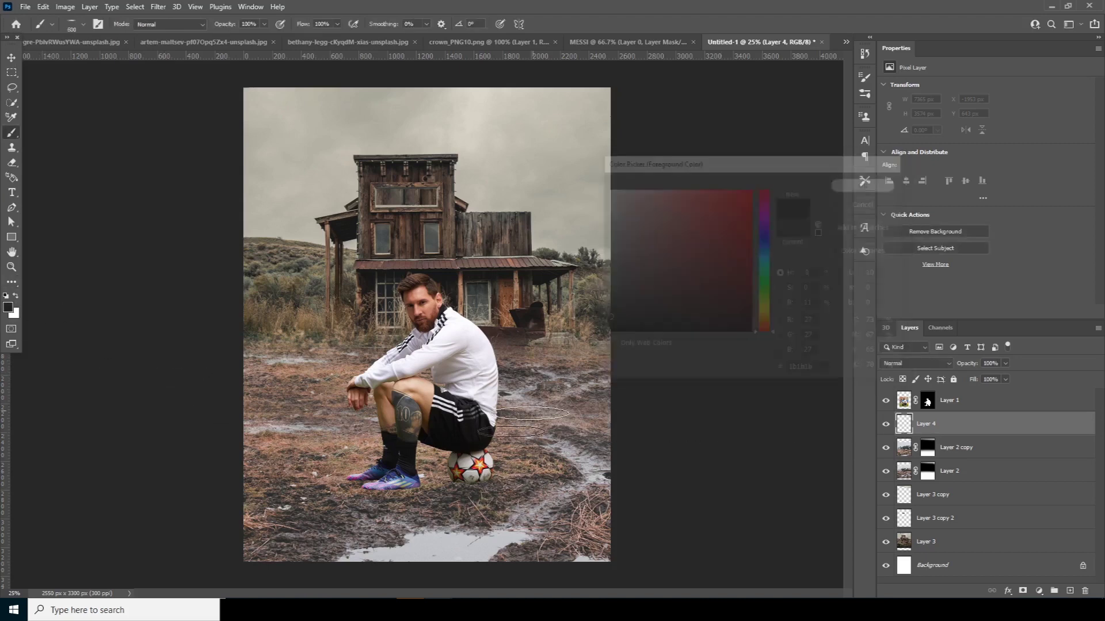
Paint a soft ground shadow beneath the footballer's shoes and the ball on Layer 4, with the layer's opacity at 57%
left_click_drag(367, 479, 517, 473)
left_click_drag(984, 378, 982, 378)
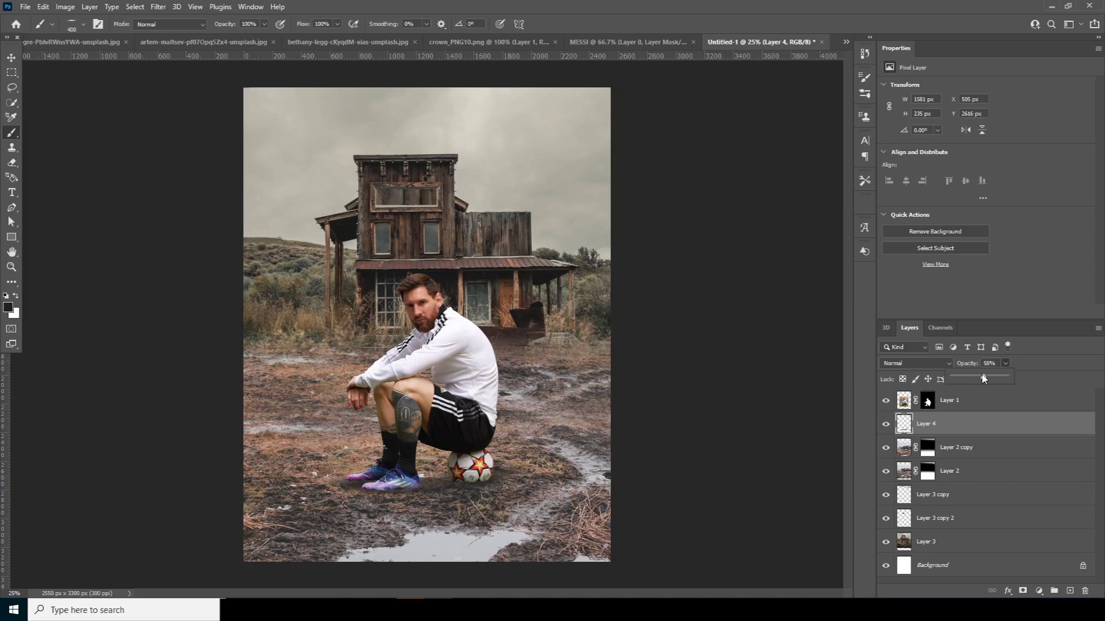
left_click(374, 486)
mouse_move(389, 489)
left_mouse_down()
mouse_move(351, 491)
mouse_move(387, 479)
mouse_move(408, 489)
mouse_move(366, 495)
mouse_move(397, 492)
left_mouse_up()
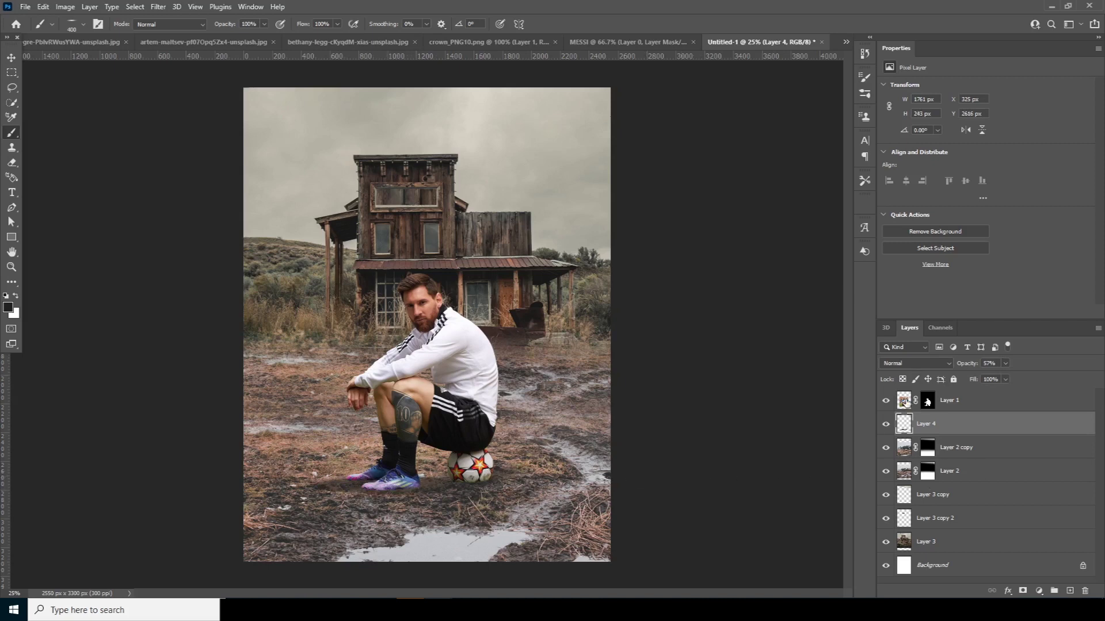
Open the Camera Raw Filter on the footballer image of Layer 1 and set Clarity to +62
left_click(904, 403)
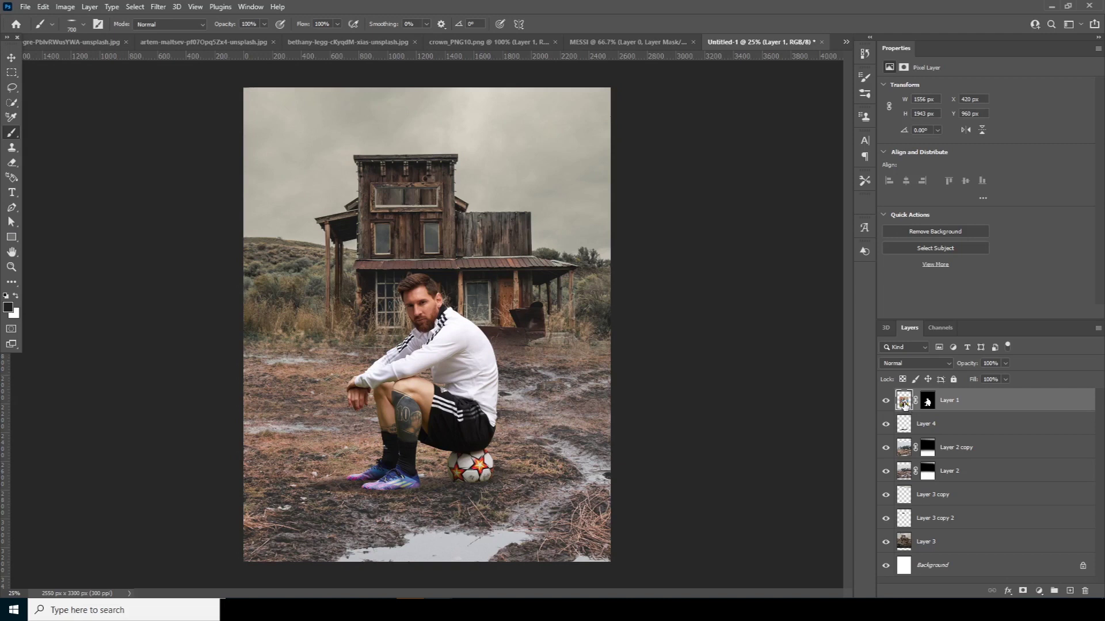
left_click(158, 7)
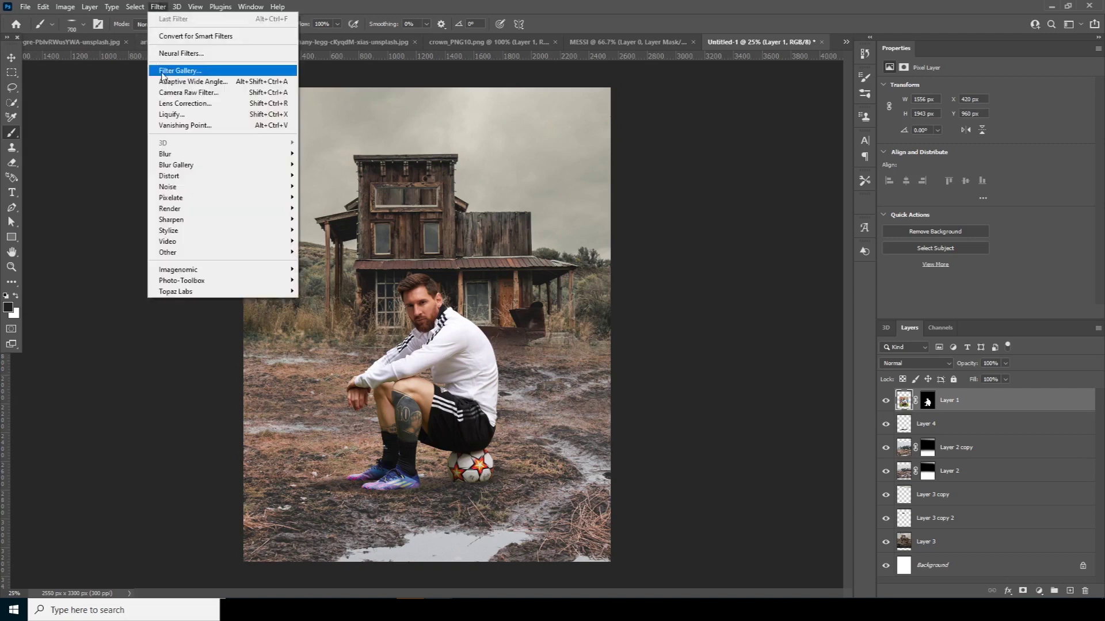
left_click(173, 93)
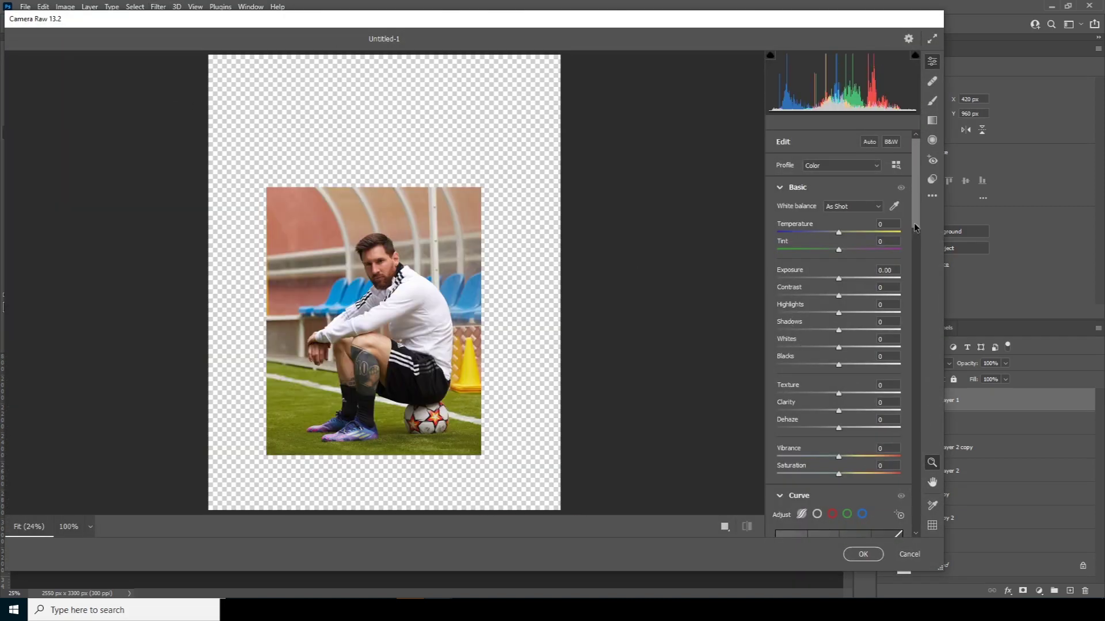
scroll(836, 373, "down", 2)
left_click(866, 351)
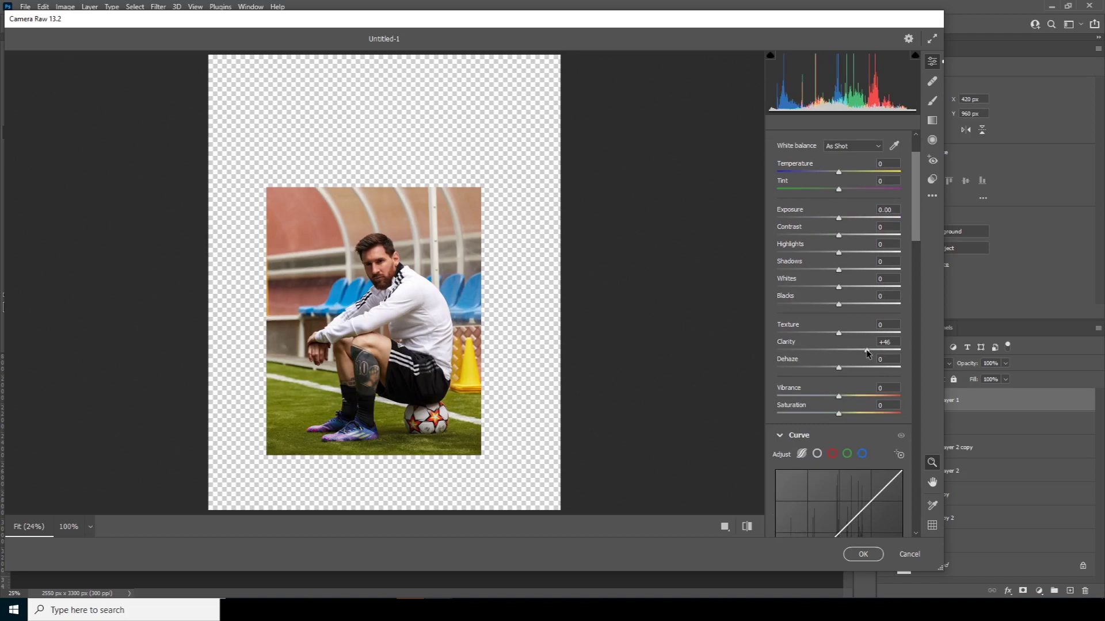
left_click_drag(871, 349, 877, 352)
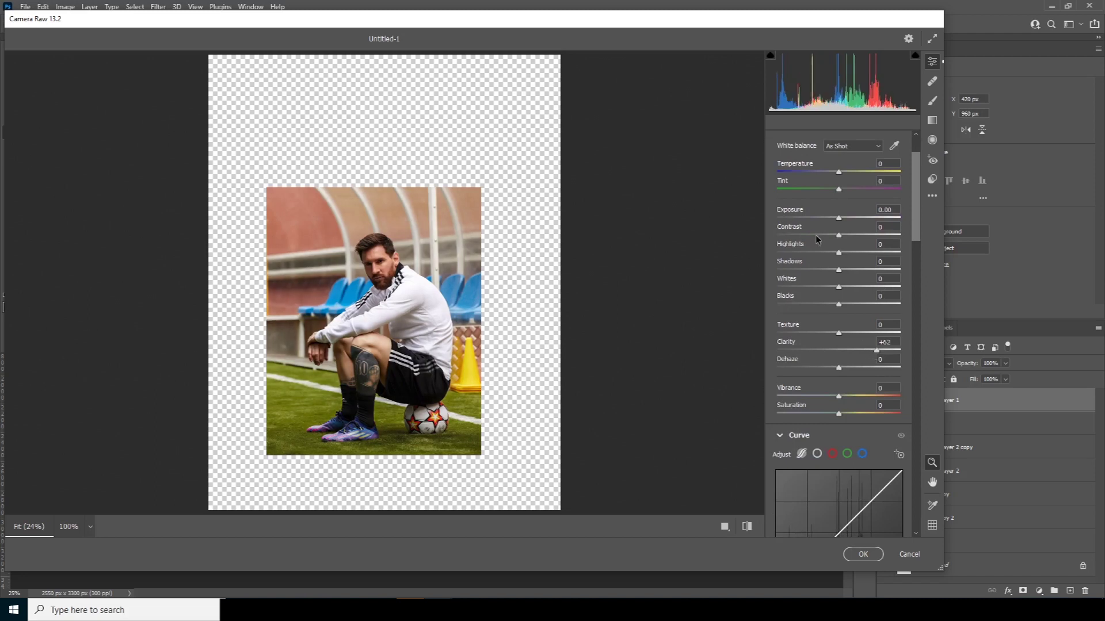
Set Shadows to +44 and Highlights to -45 for the footballer image in the Camera Raw Filter
left_click(864, 270)
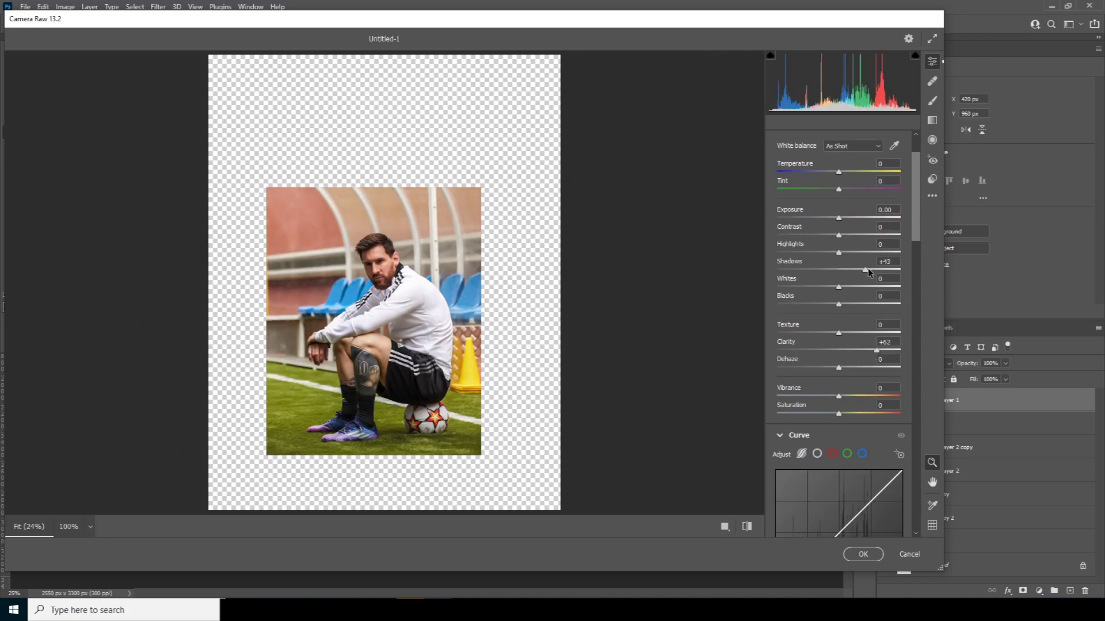
left_click(817, 253)
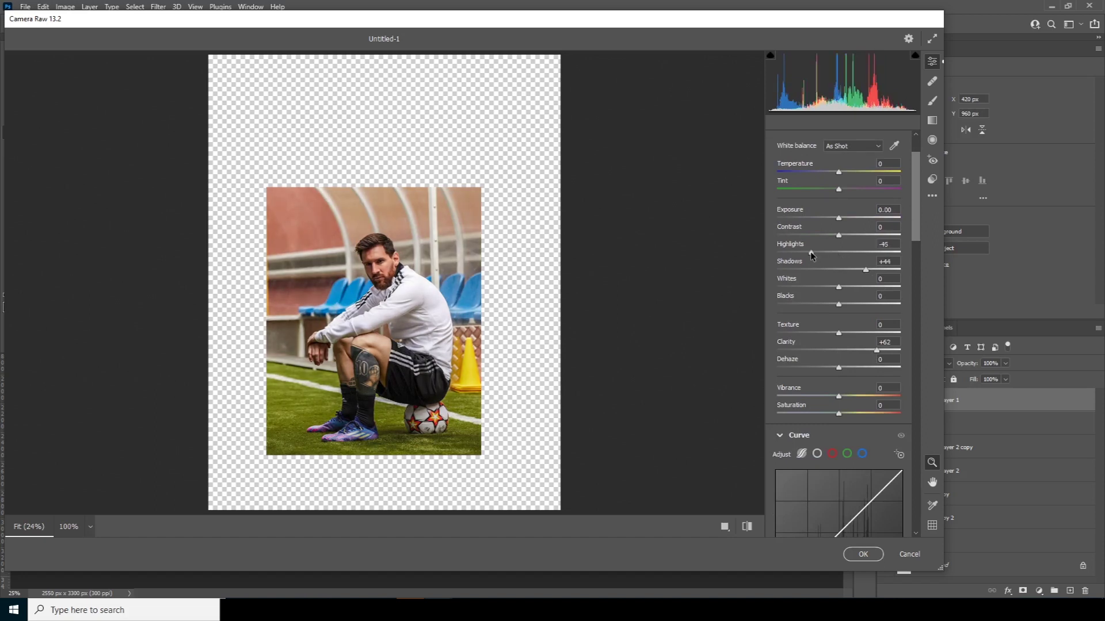
Increase Color Noise Reduction to about half and add a little Sharpening in the Camera Raw detail settings
left_click_drag(915, 229, 916, 301)
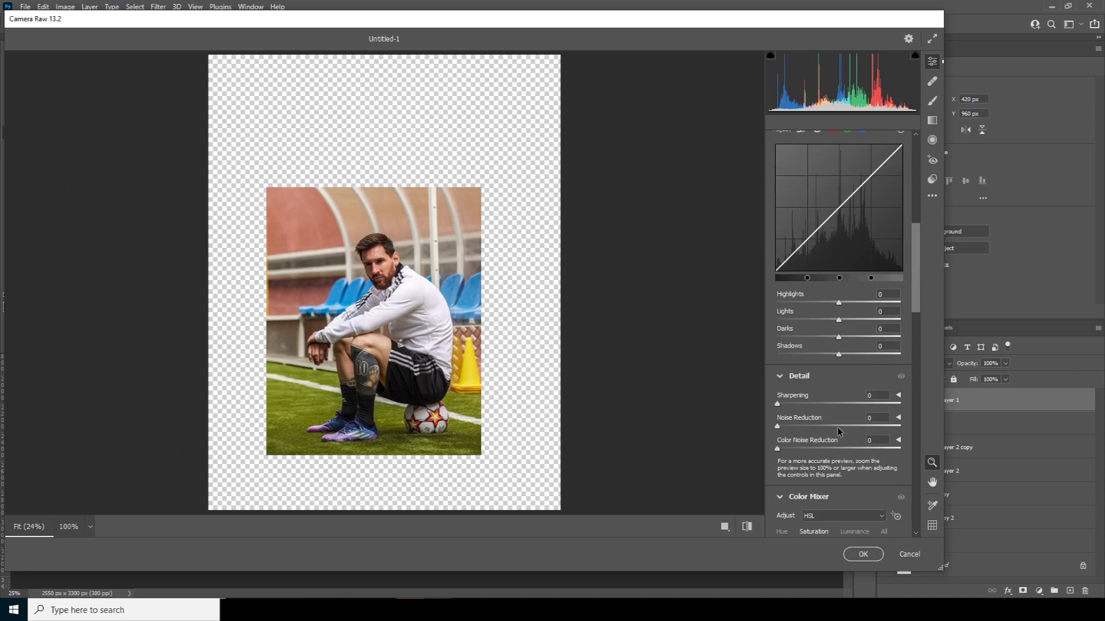
left_click_drag(841, 423, 843, 447)
left_click(833, 447)
left_click_drag(790, 402, 800, 402)
Set the Color Mixer saturation to -33 for Oranges and -29 for Yellows, and apply the Camera Raw Filter
left_click_drag(916, 288, 917, 355)
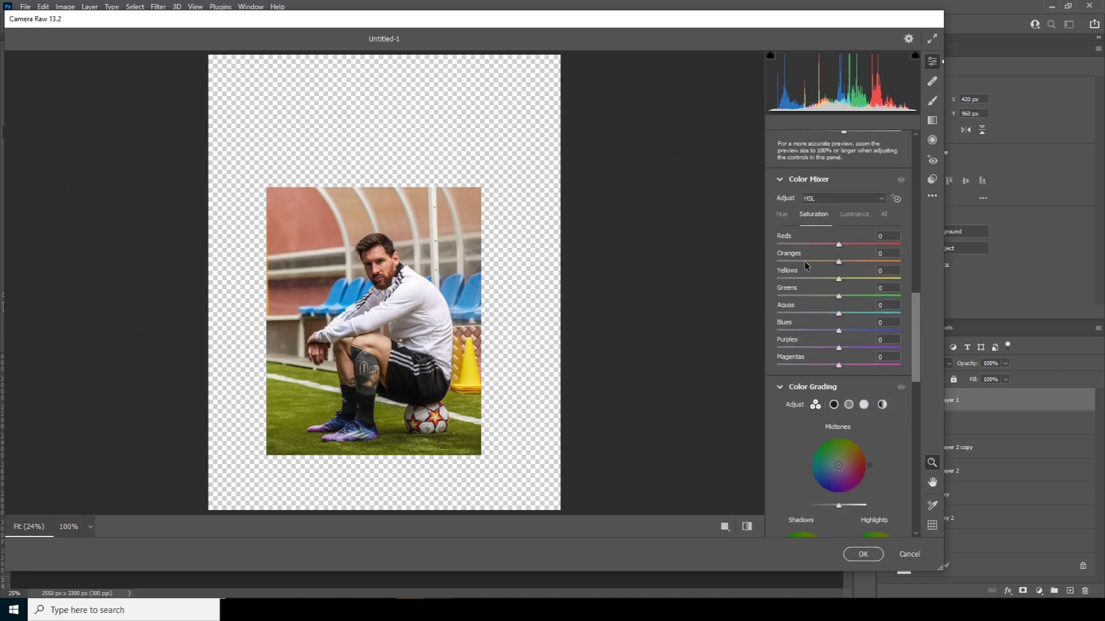
left_click(821, 262)
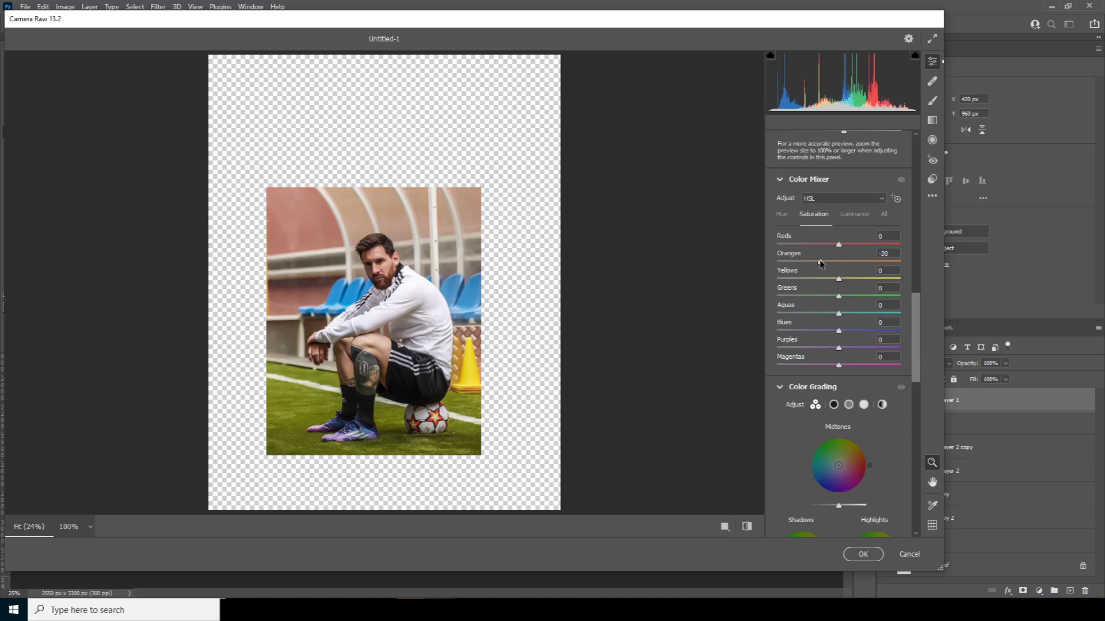
left_click_drag(820, 260, 817, 260)
left_click(824, 280)
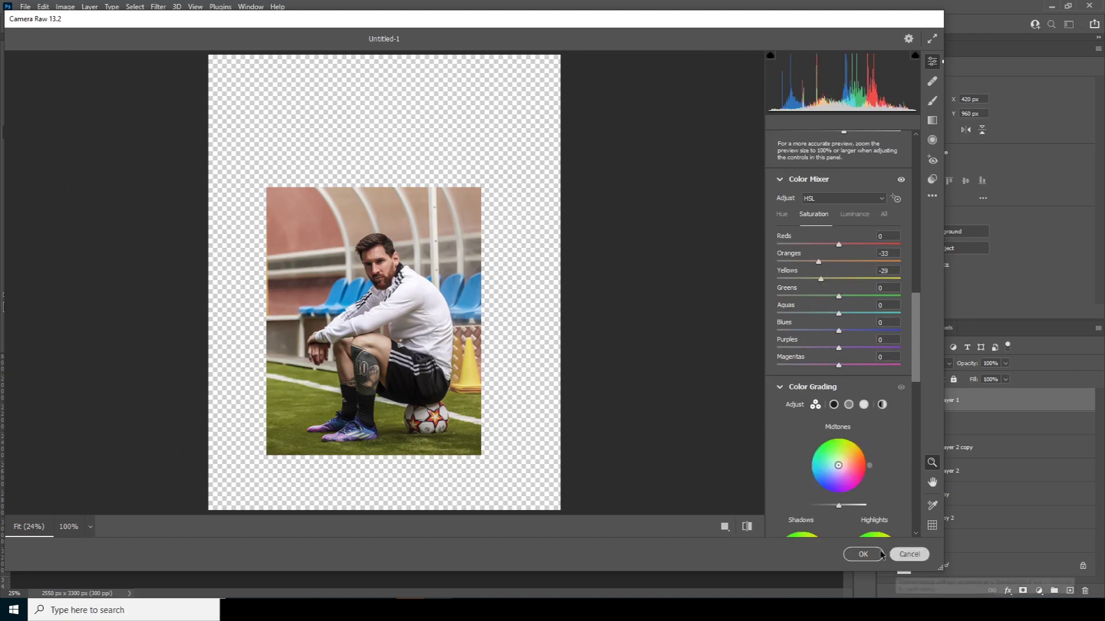
left_click(863, 554)
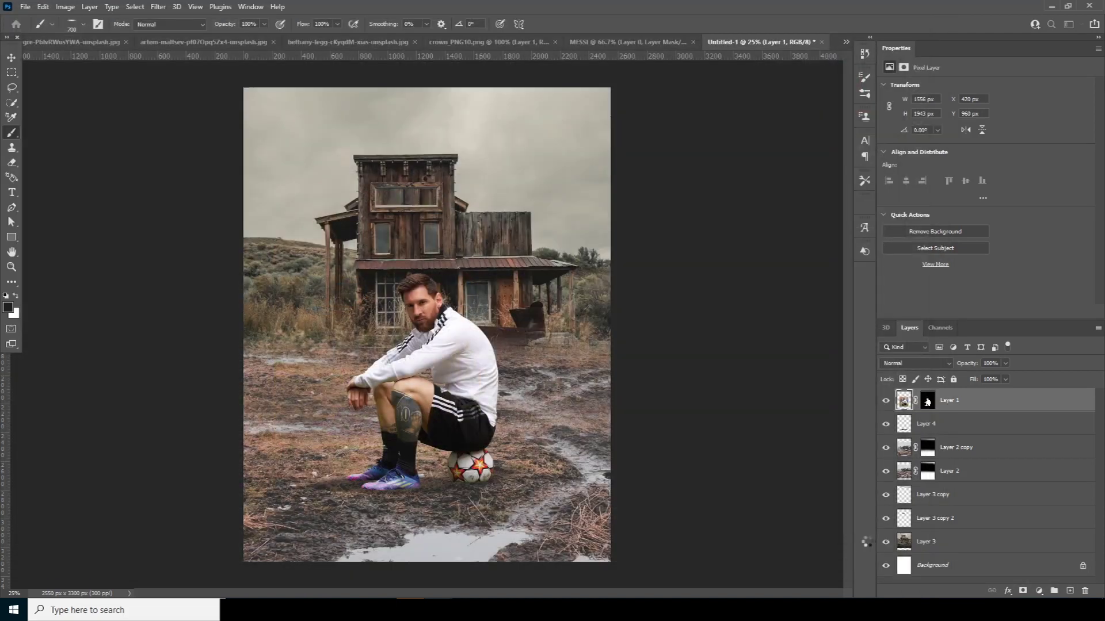
Reapply the last Camera Raw Filter settings to the muddy ground images of Layer 2 copy and Layer 2
left_click(905, 458)
left_click(886, 448)
left_click(886, 448)
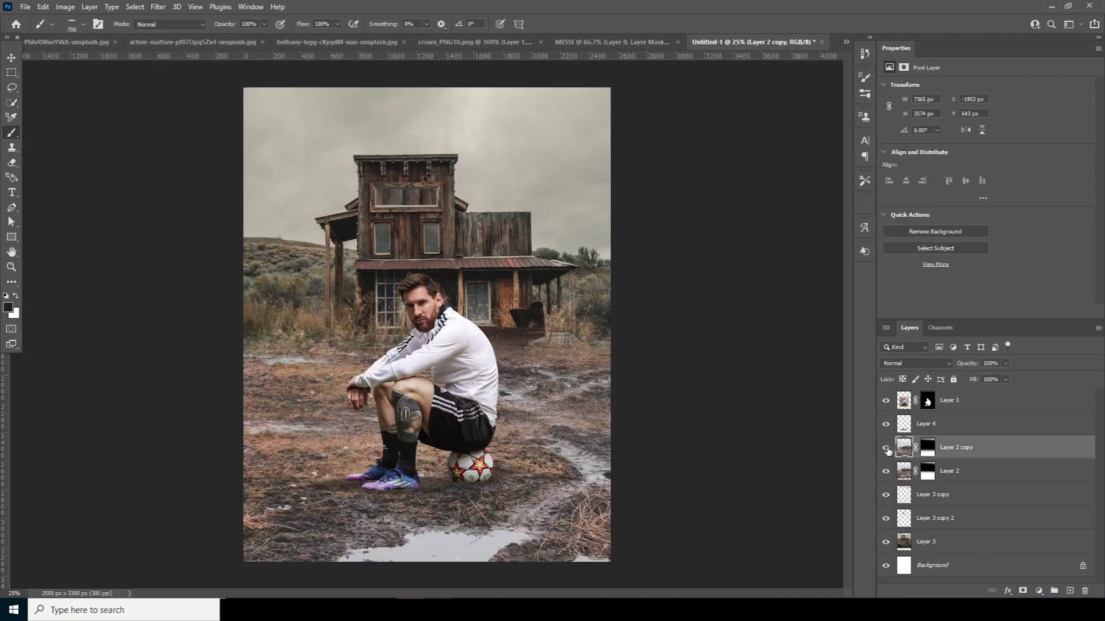
left_click(158, 7)
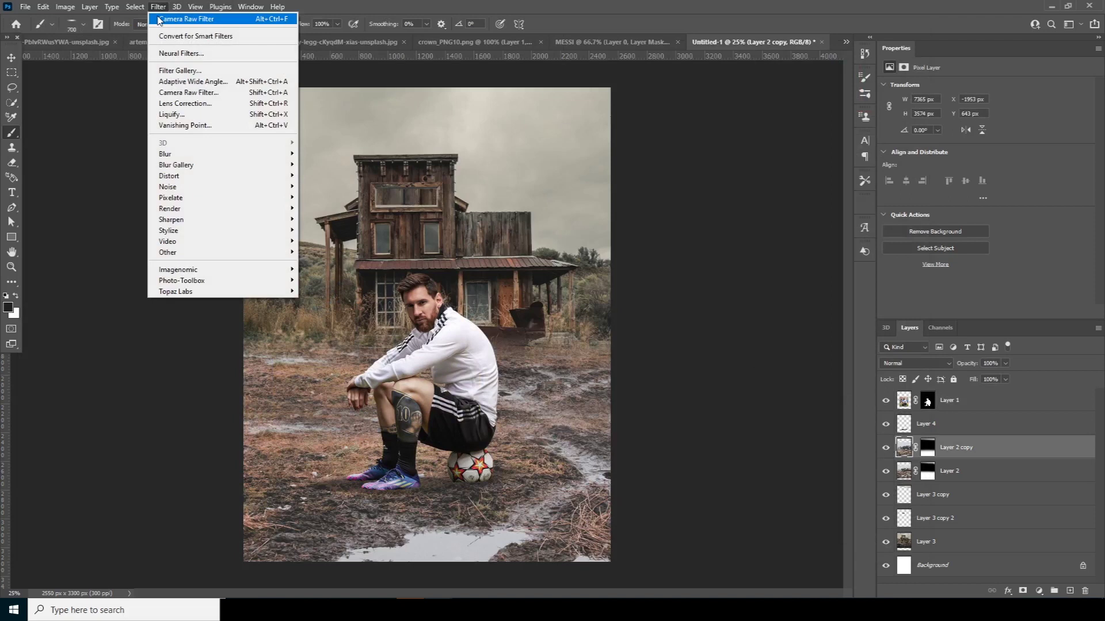
left_click(159, 11)
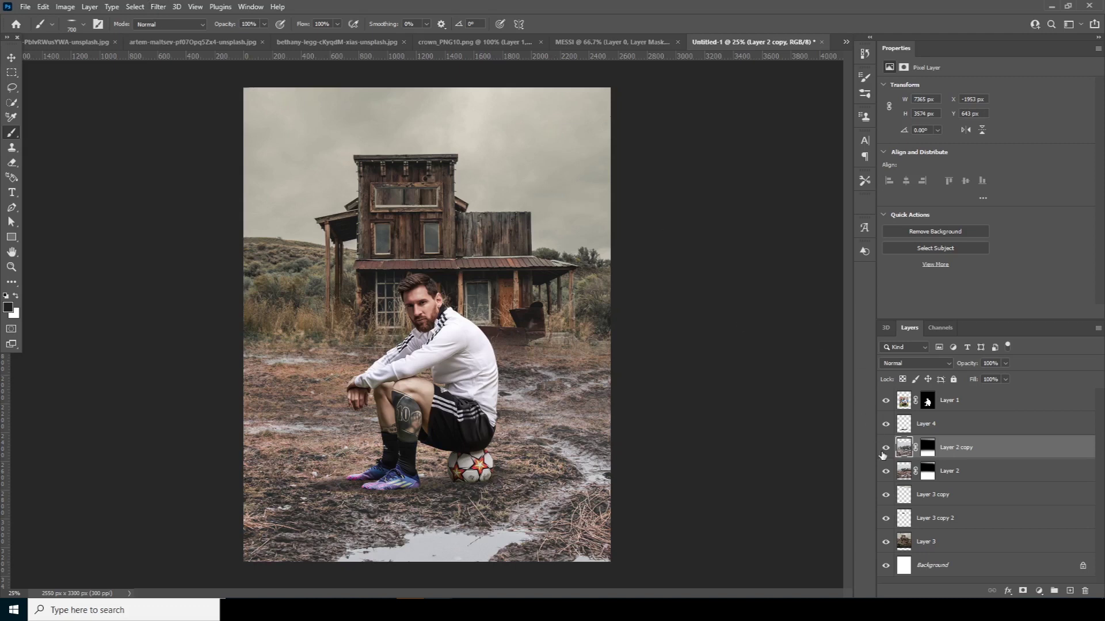
left_click(902, 477)
left_click(158, 6)
left_click(160, 17)
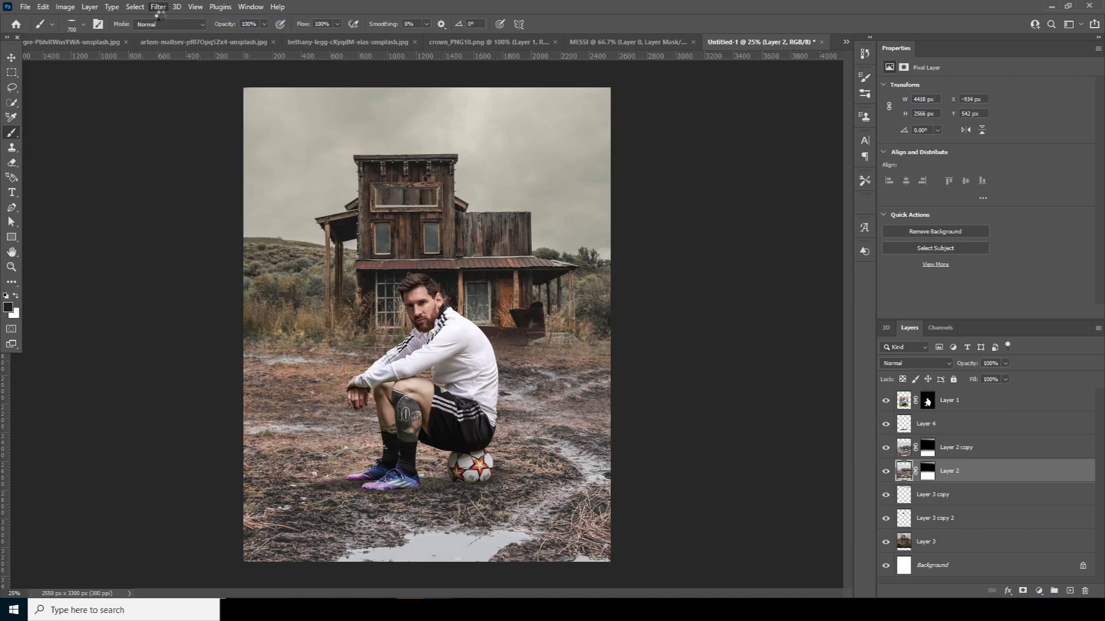
Merge Layer 3 copy, Layer 3 copy 2 and Layer 3 into one layer and reapply the last Camera Raw Filter to it
left_click(932, 495)
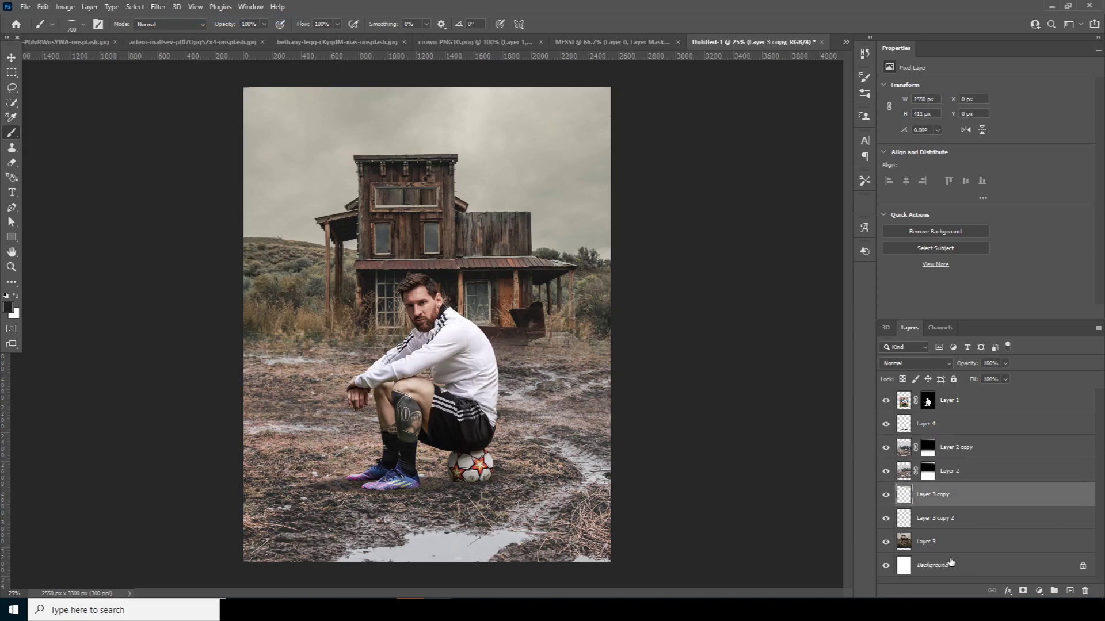
left_click(913, 545)
key("ctrl+z")
left_click(915, 545, "shift")
key("ctrl+e")
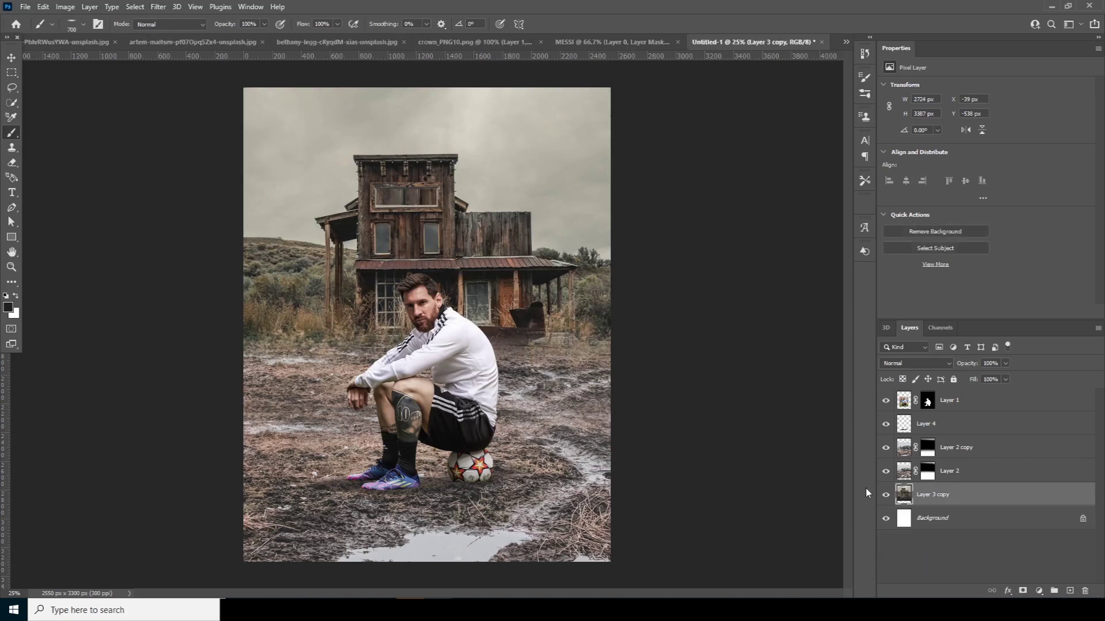
left_click(157, 7)
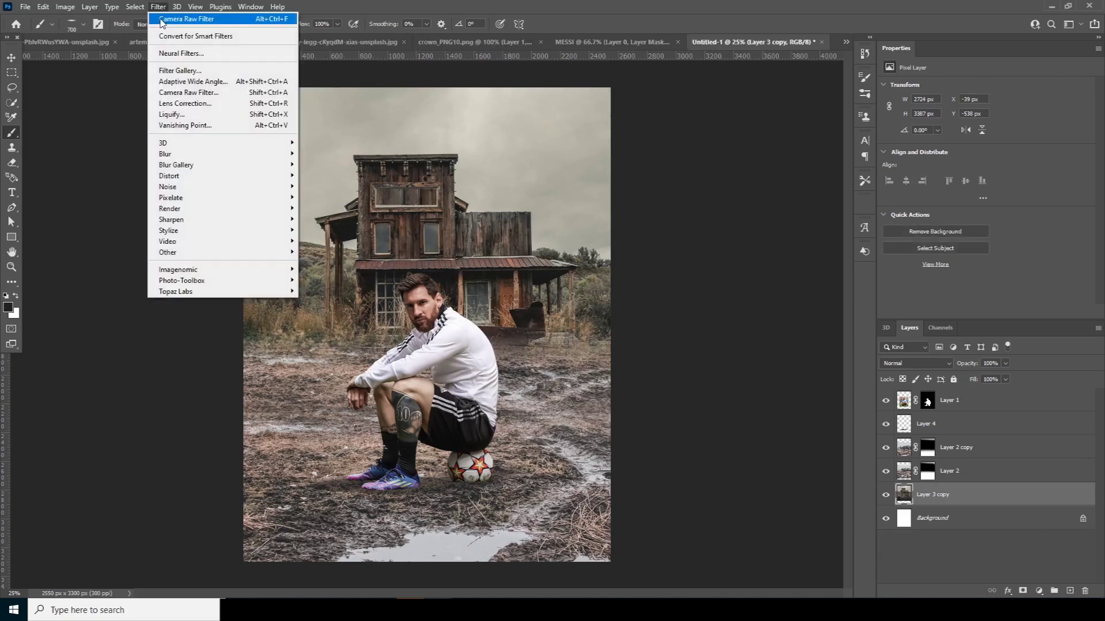
left_click(162, 21)
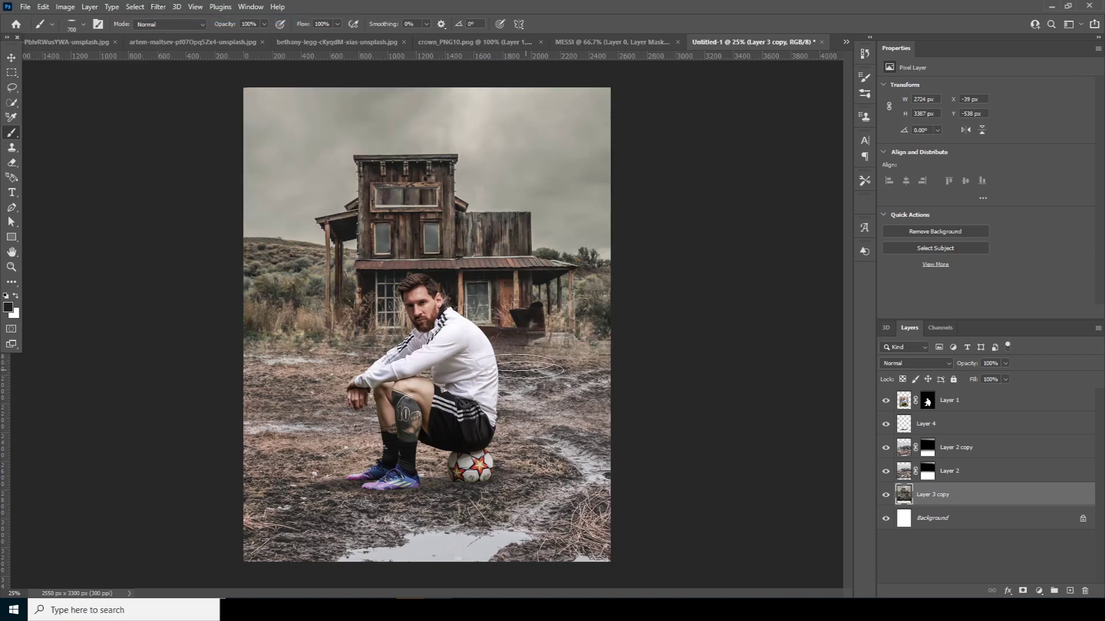
Add a new empty layer above the merged house layer and reset the brush to the Soft Round preset
left_click(12, 58)
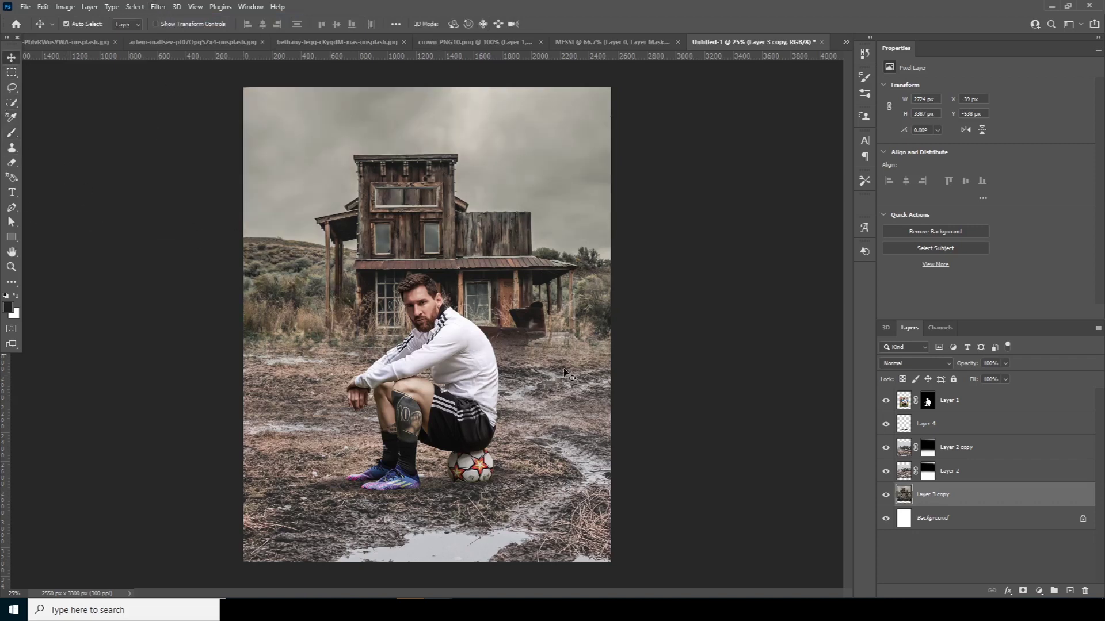
left_click(906, 476)
left_click(913, 493)
left_click(1070, 592)
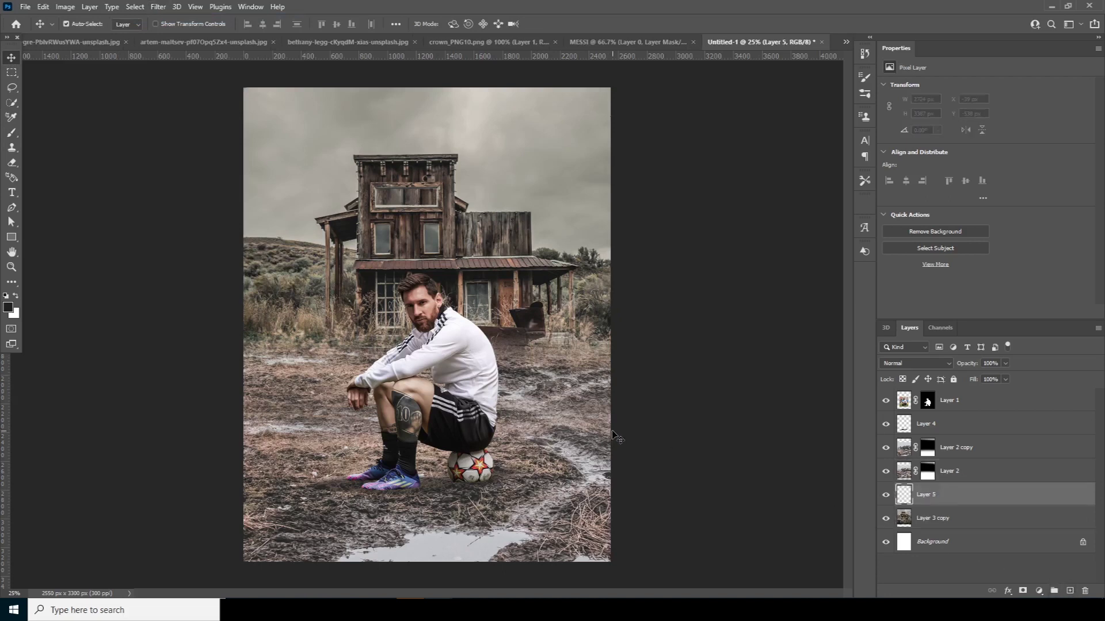
key("b")
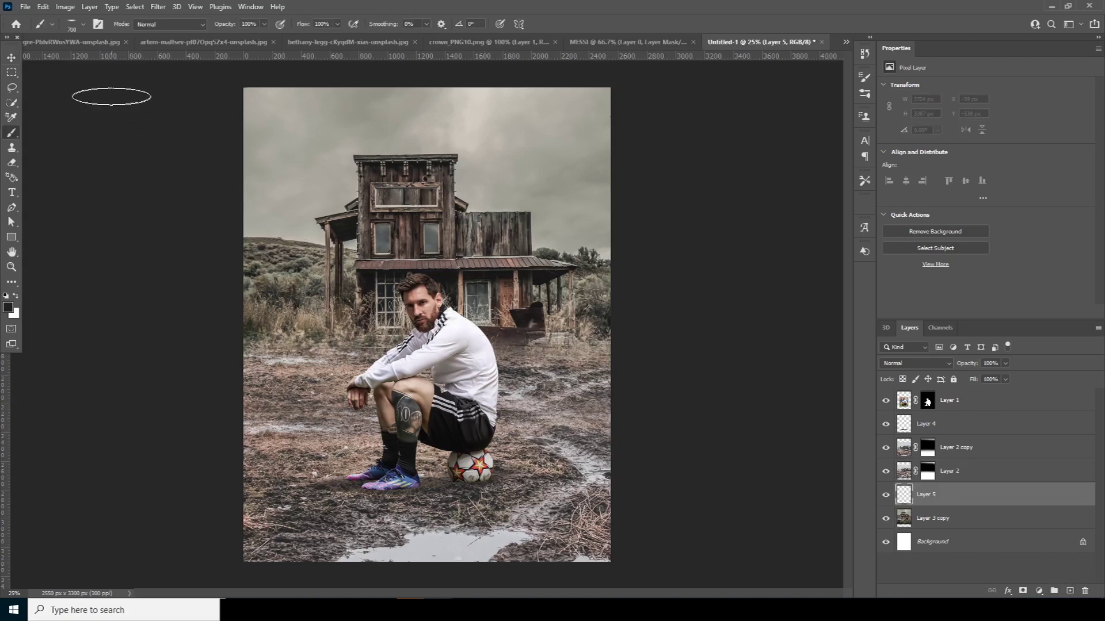
left_click(82, 25)
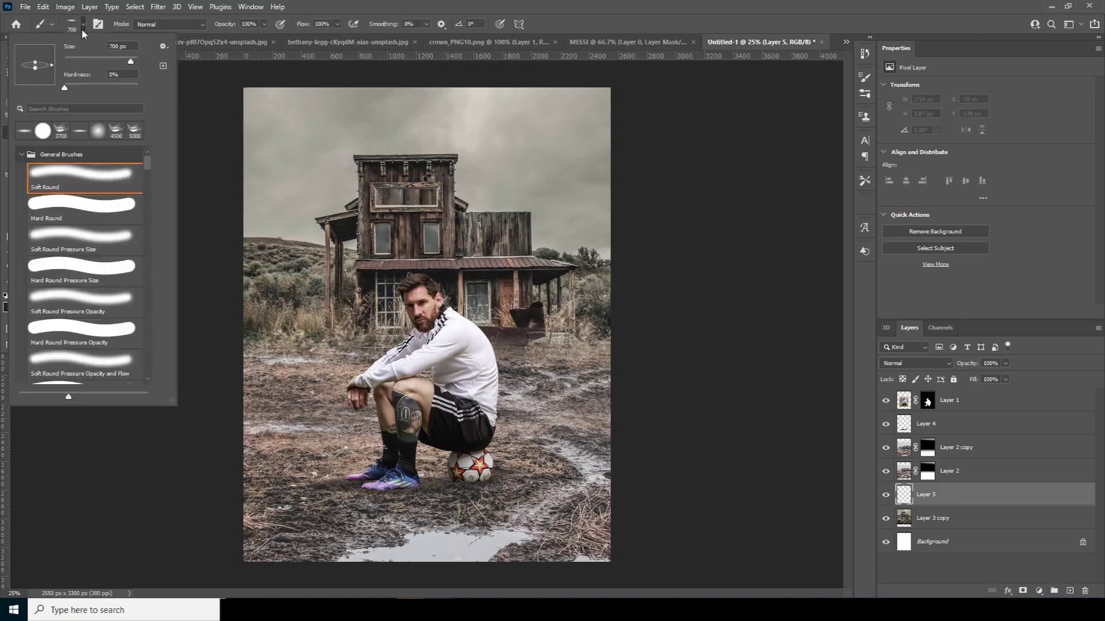
double_click(126, 180)
Paint a band of white fog across the base of the house on Layer 5 and lower the layer's opacity to 27%
mouse_move(274, 298)
left_mouse_down()
mouse_move(397, 312)
mouse_move(377, 322)
mouse_move(505, 347)
mouse_move(633, 336)
left_mouse_up()
key("ctrl+z")
left_click(15, 296)
mouse_move(506, 285)
left_mouse_down()
mouse_move(602, 279)
mouse_move(247, 296)
left_mouse_up()
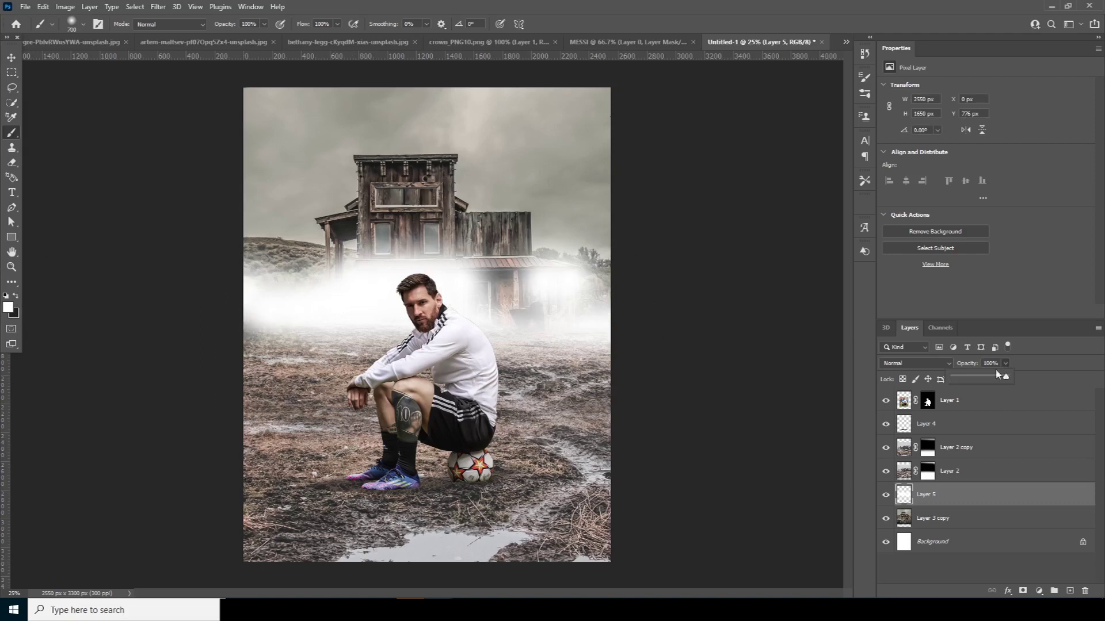
left_click(977, 376)
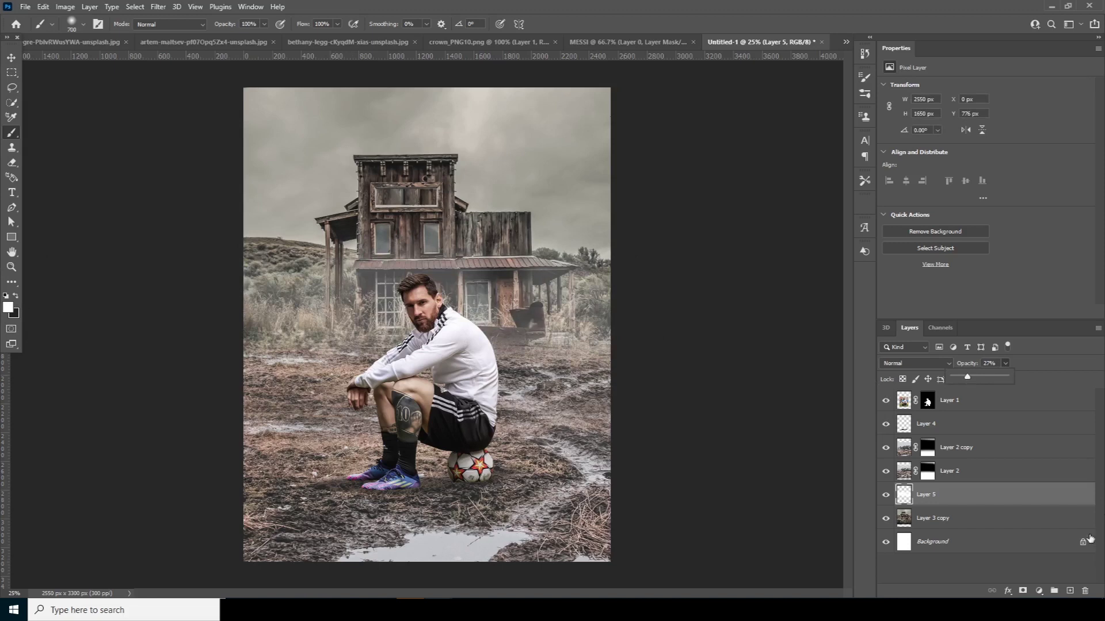
Paint white haze over the muddy ground on a new layer between Layer 2 copy and Layer 2, with its opacity at 36%
left_click(950, 400)
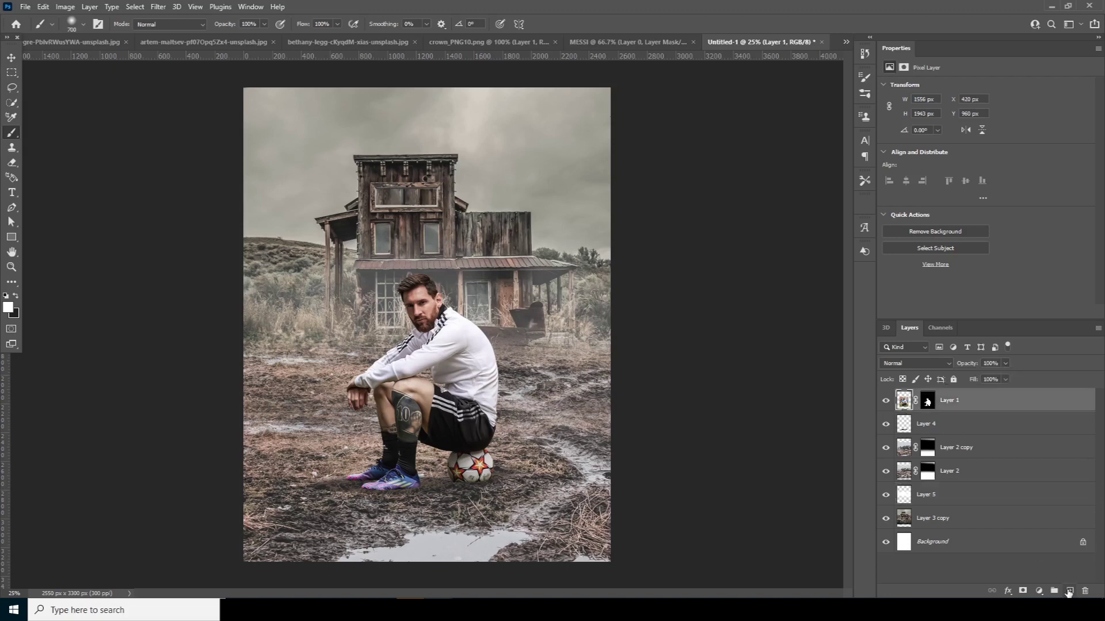
left_click(1068, 591)
left_click_drag(902, 409, 921, 484)
left_click(544, 377)
mouse_move(347, 395)
left_mouse_down()
mouse_move(247, 403)
mouse_move(610, 397)
left_mouse_up()
left_click(1005, 363)
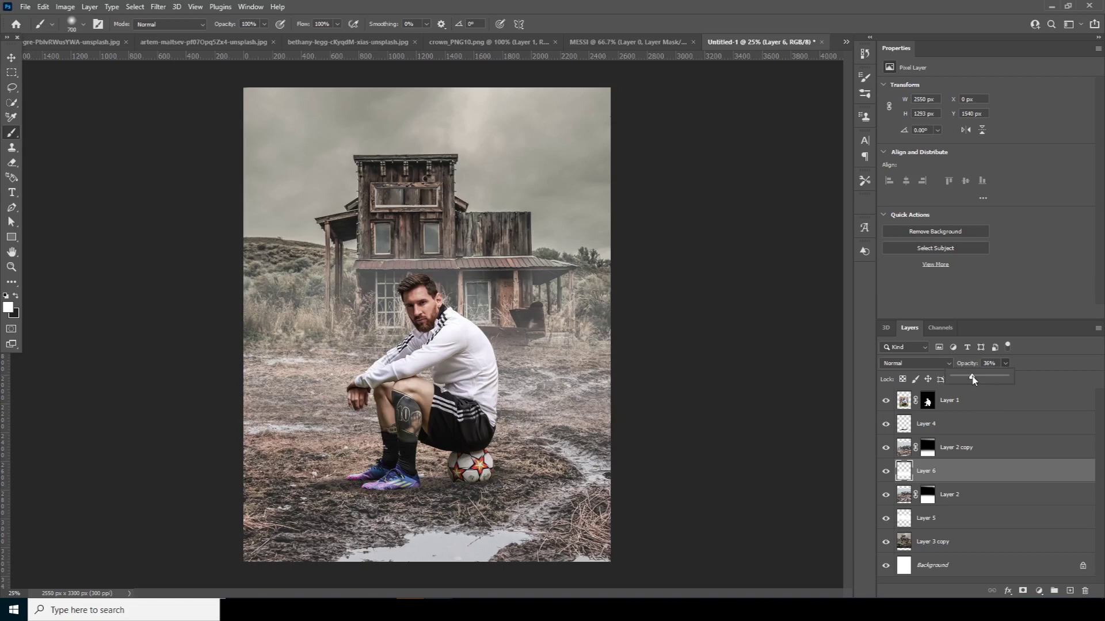
Add a new layer above the footballer's Layer 1 and reduce the soft brush to 125 px
left_click(905, 405)
left_click(1068, 591)
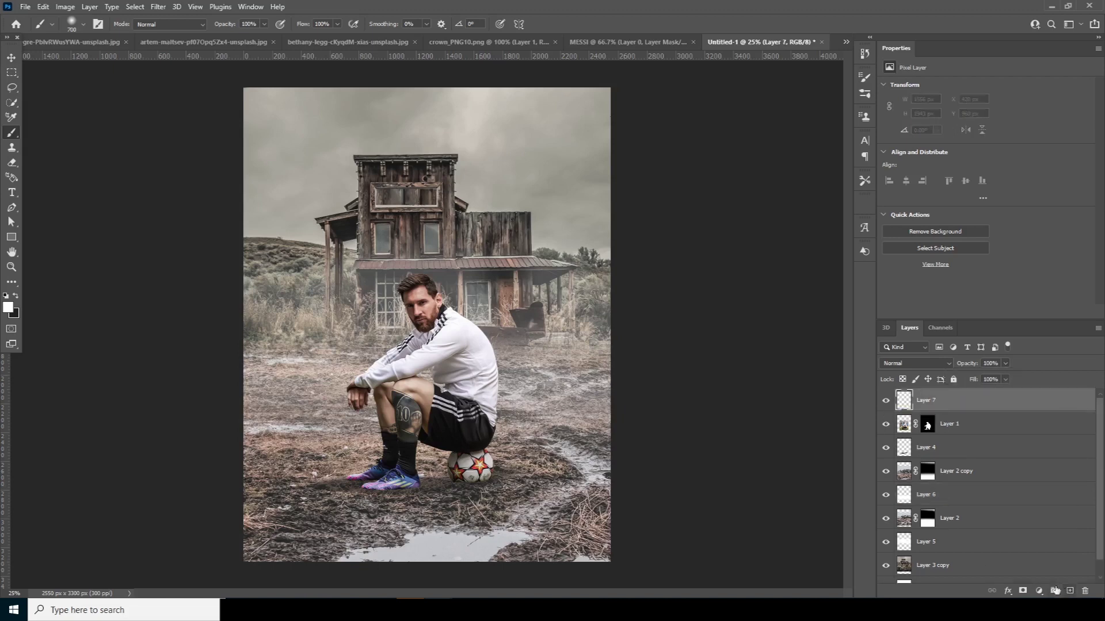
key("ctrl+plus")
key("ctrl+plus")
key("ctrl+plus")
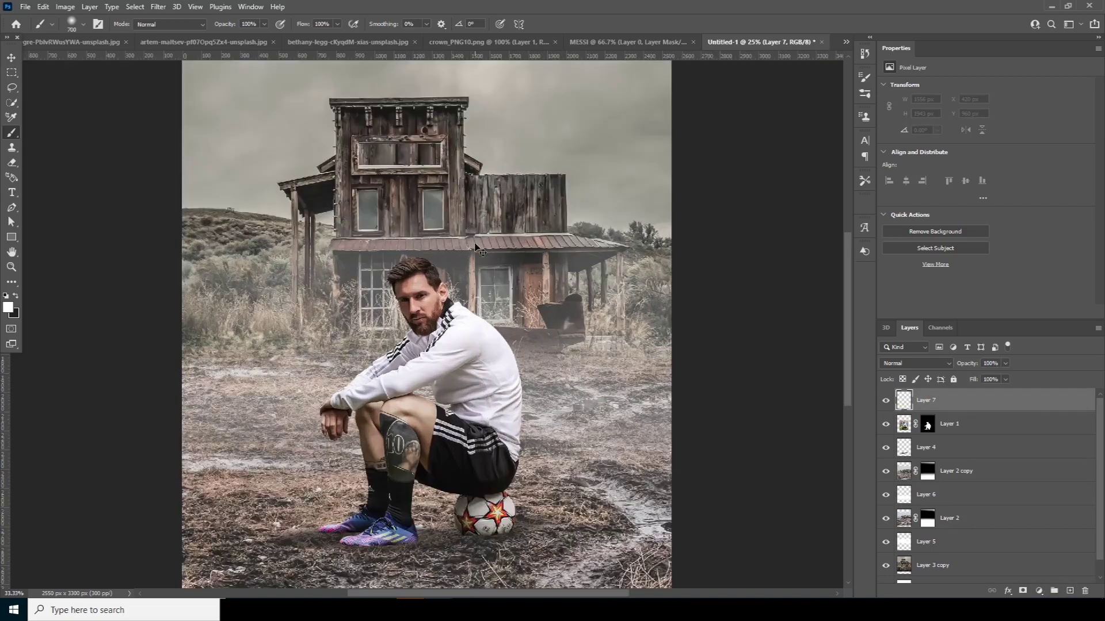
key("bracketleft")
key("bracketleft")
key("bracketleft")
key("bracketleft")
key("bracketleft")
key("bracketleft")
key("bracketleft")
key("bracketleft")
key("bracketleft")
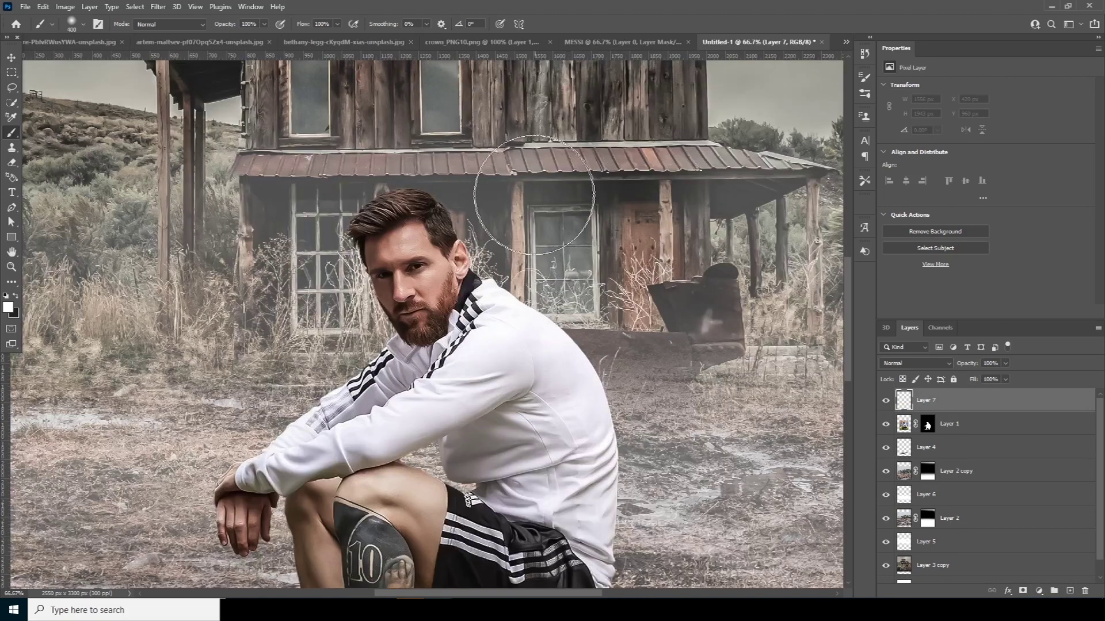
Clip Layer 7 to the footballer's layer and paint a soft white rim light around the head and down the back
left_click(446, 183)
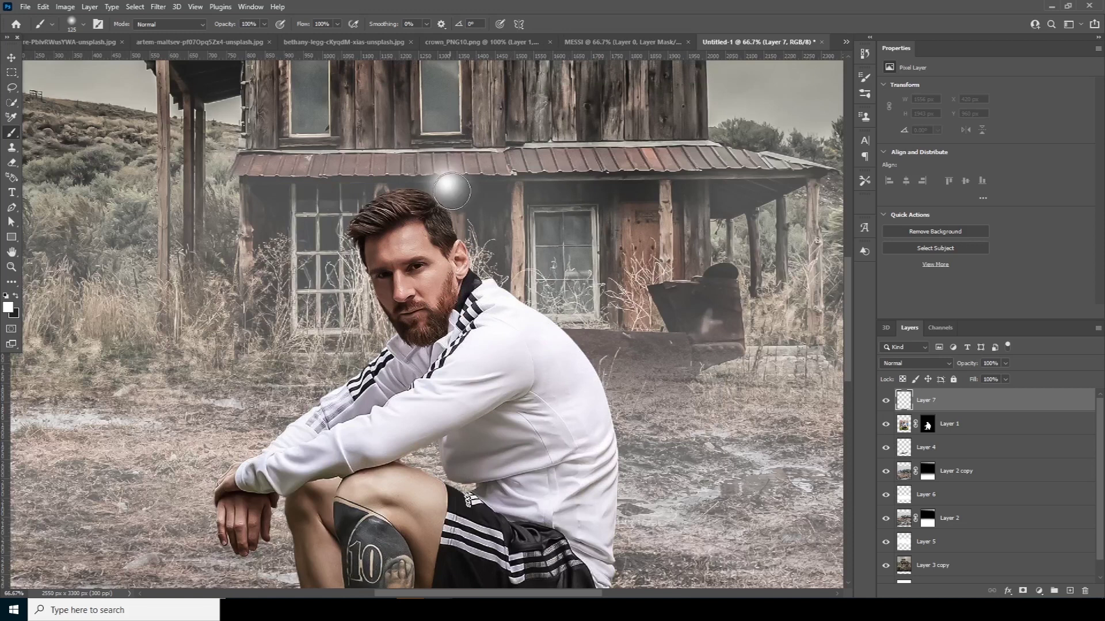
right_click(948, 406)
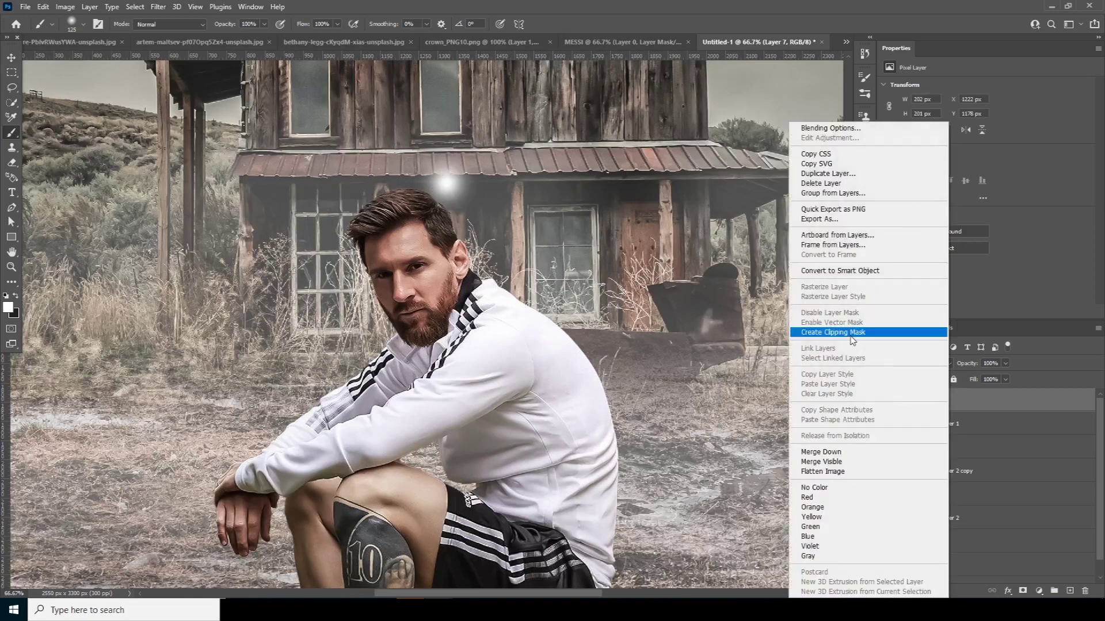
left_click(833, 332)
mouse_move(457, 196)
left_mouse_down()
mouse_move(520, 273)
mouse_move(601, 341)
mouse_move(614, 365)
mouse_move(580, 321)
mouse_move(623, 386)
mouse_move(634, 442)
mouse_move(636, 430)
mouse_move(624, 403)
mouse_move(634, 541)
mouse_move(622, 356)
mouse_move(630, 401)
mouse_move(620, 470)
mouse_move(650, 378)
mouse_move(635, 458)
left_mouse_up()
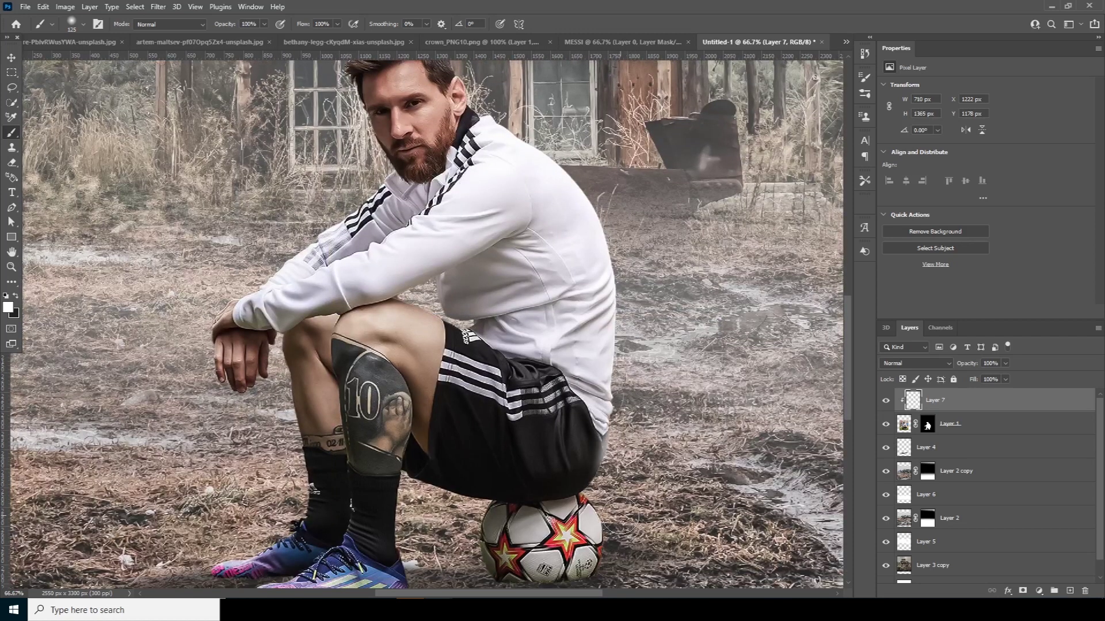
Erase excess glow from Layer 7 and paint more white rim light around the hair and along the footballer's back
key("e")
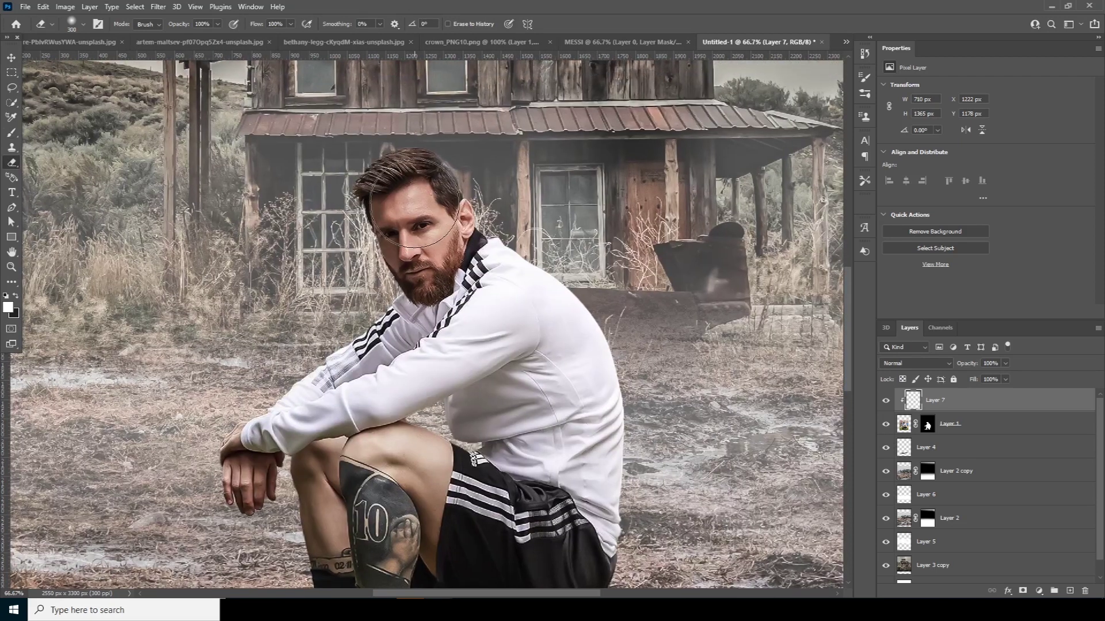
key("b")
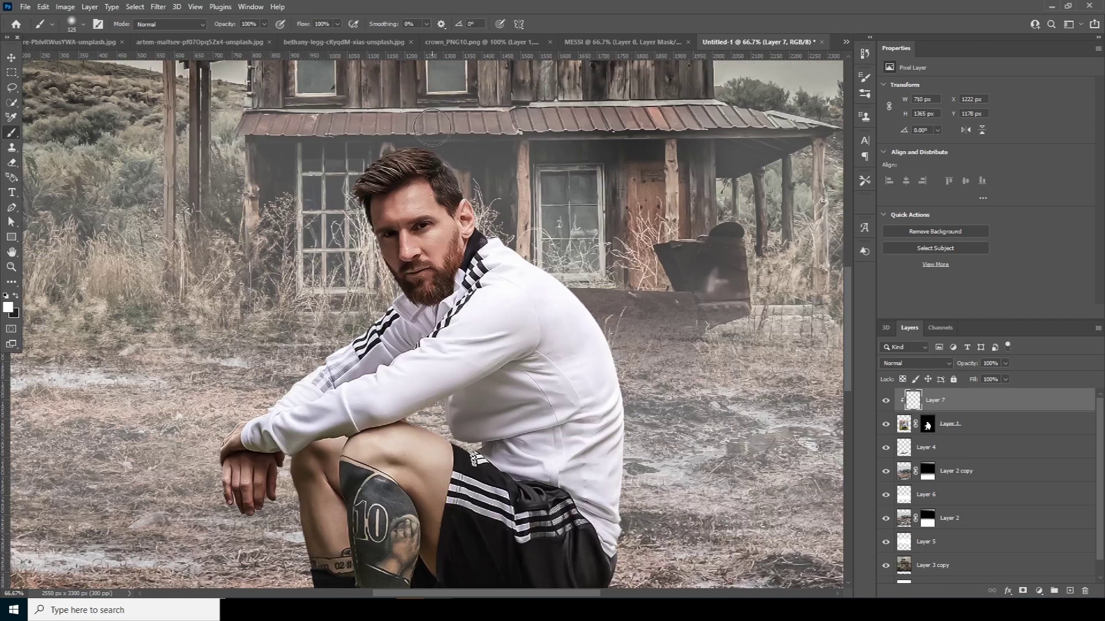
left_click_drag(371, 137, 310, 184)
mouse_move(454, 135)
left_mouse_down()
mouse_move(547, 224)
mouse_move(489, 204)
mouse_move(644, 466)
left_mouse_up()
key("e")
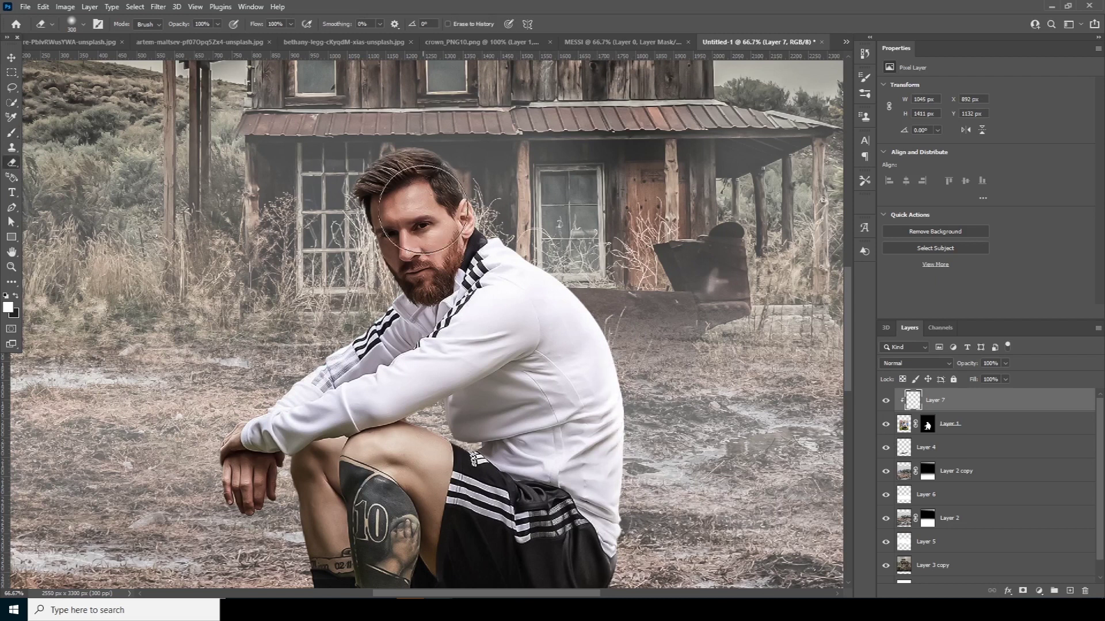
Add a Color Lookup adjustment layer above Layer 7 with the WindyCineD.cube 3D LUT and lower its opacity to 72%
key("ctrl+minus")
key("ctrl+minus")
key("ctrl+minus")
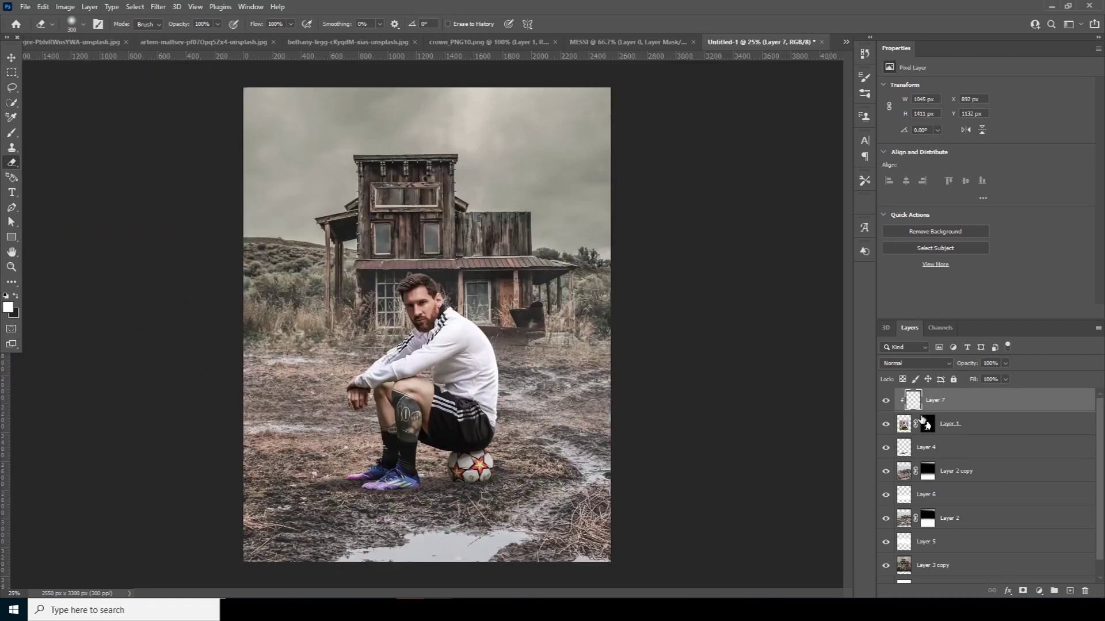
left_click(1039, 592)
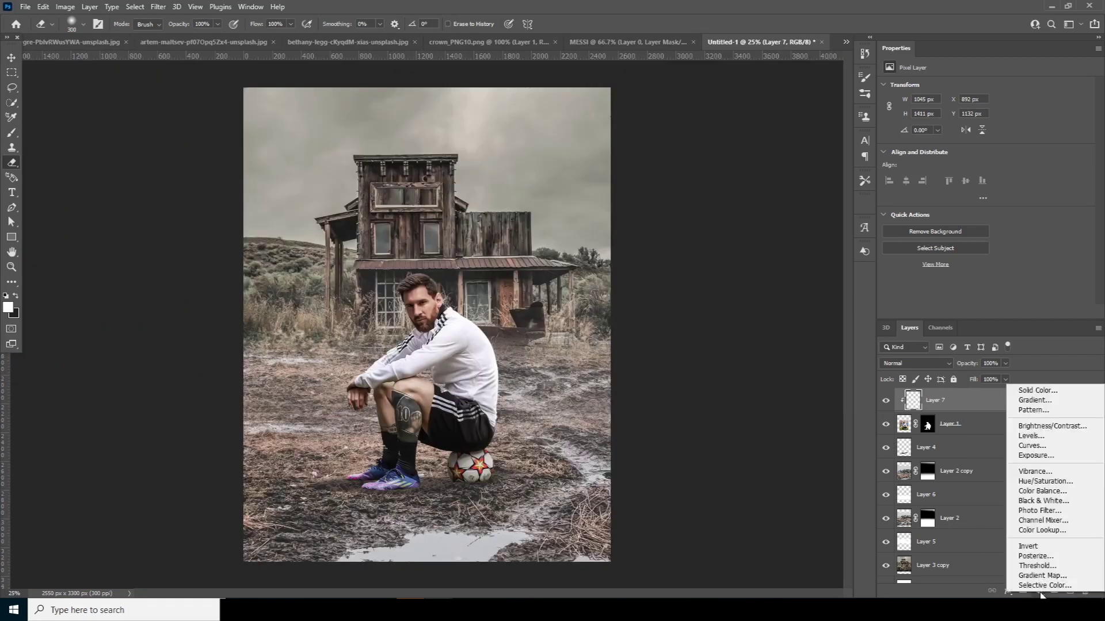
left_click(1044, 532)
left_click(970, 95)
left_click(970, 102)
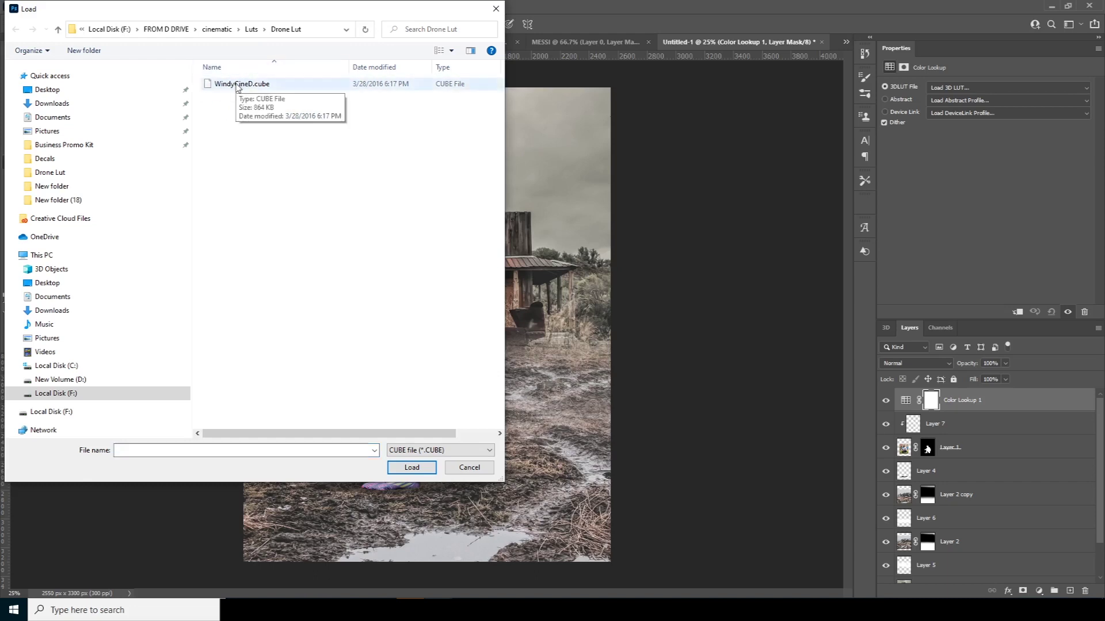
left_click(244, 86)
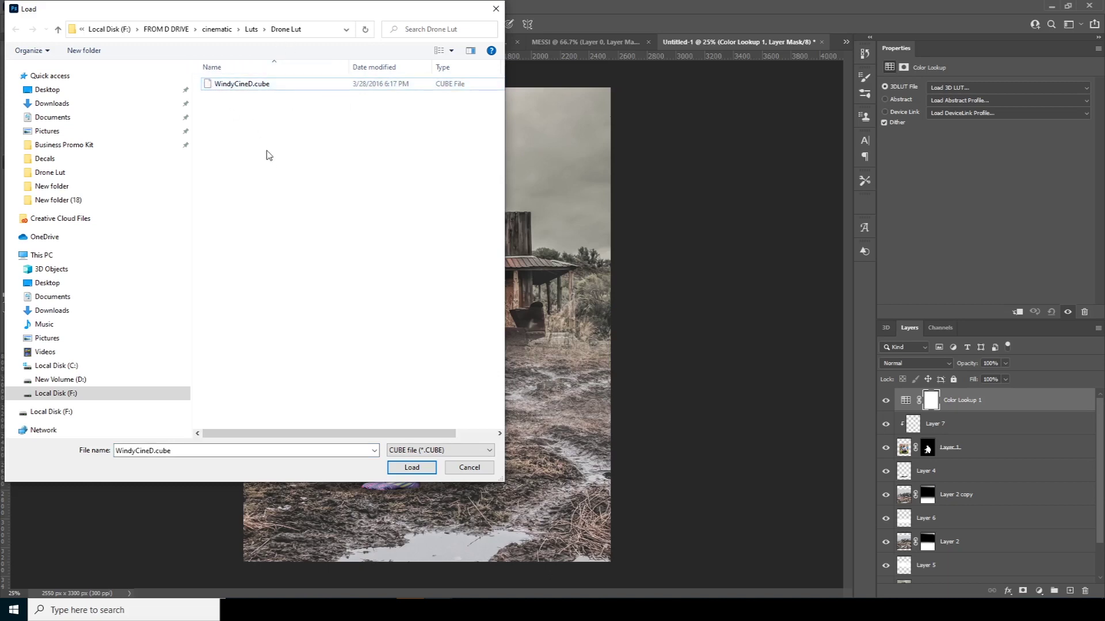
left_click(408, 467)
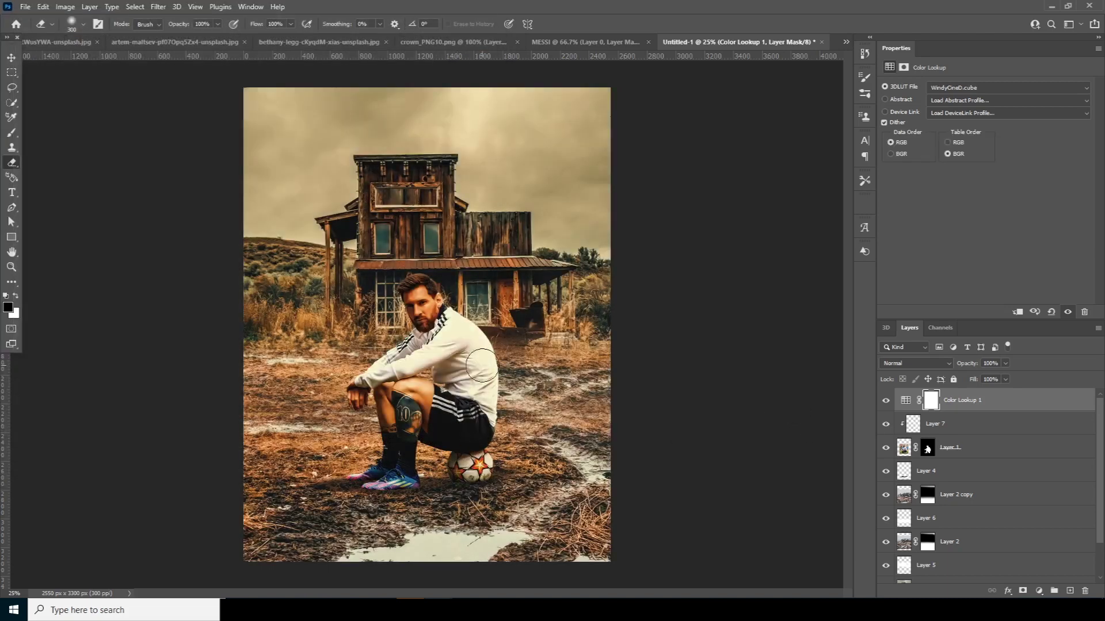
left_click(903, 404)
left_click(1005, 364)
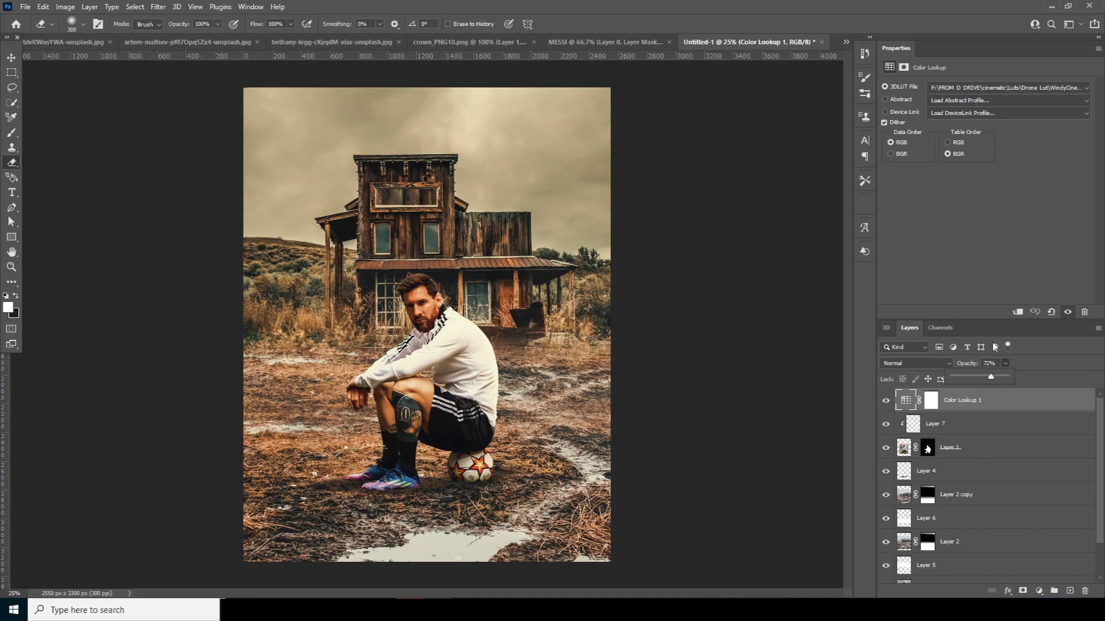
Add a Hue/Saturation adjustment layer above Color Lookup 1 using the Red Boost preset
left_click(1041, 593)
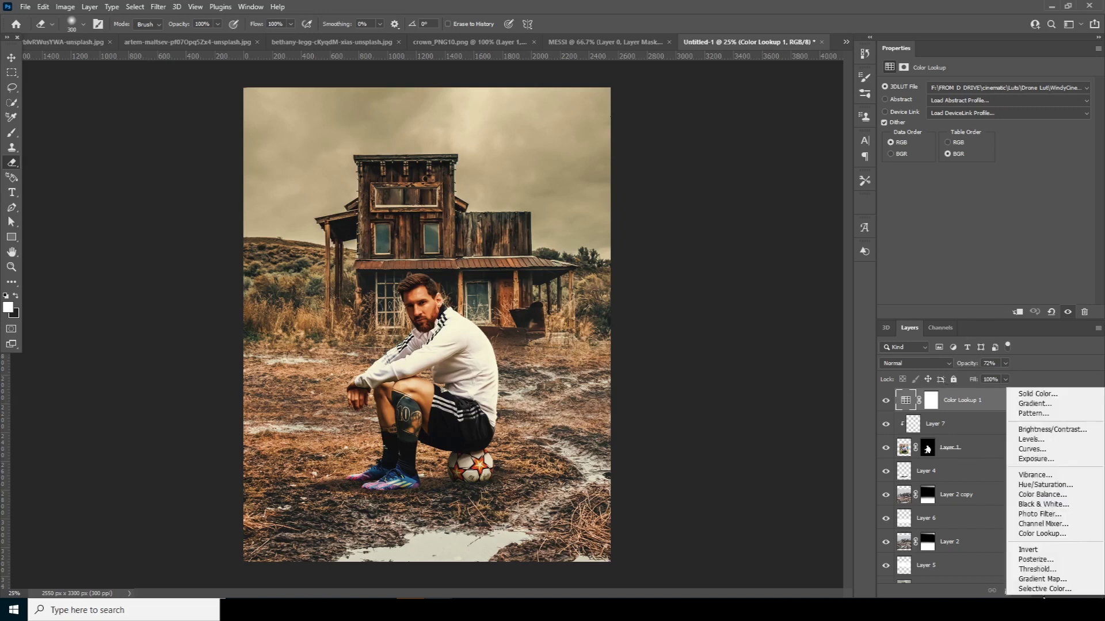
left_click(1052, 487)
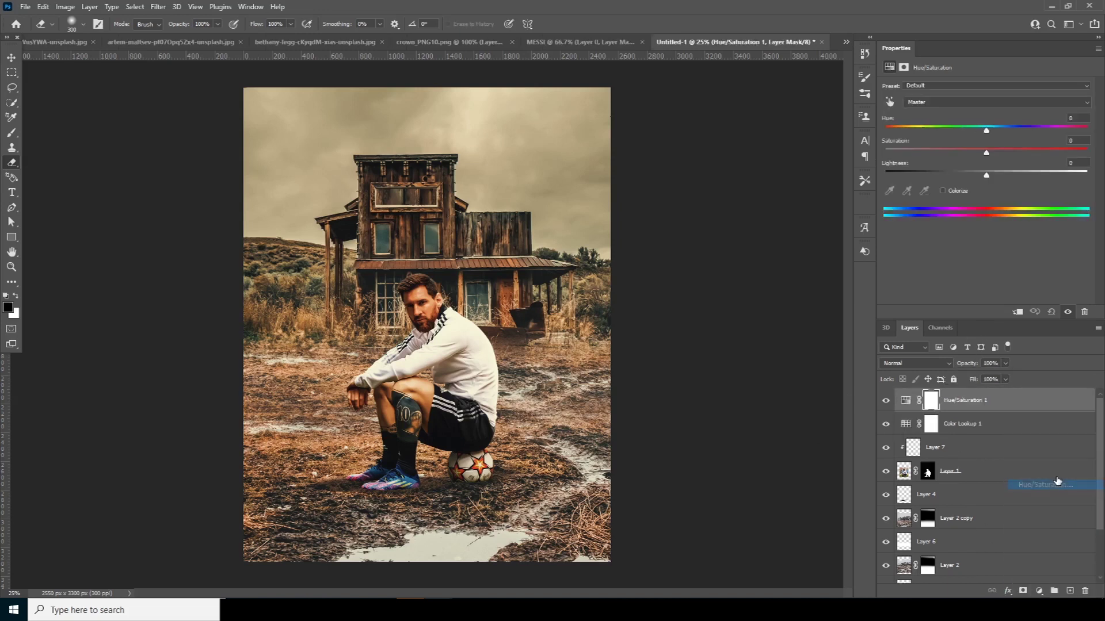
left_click(927, 88)
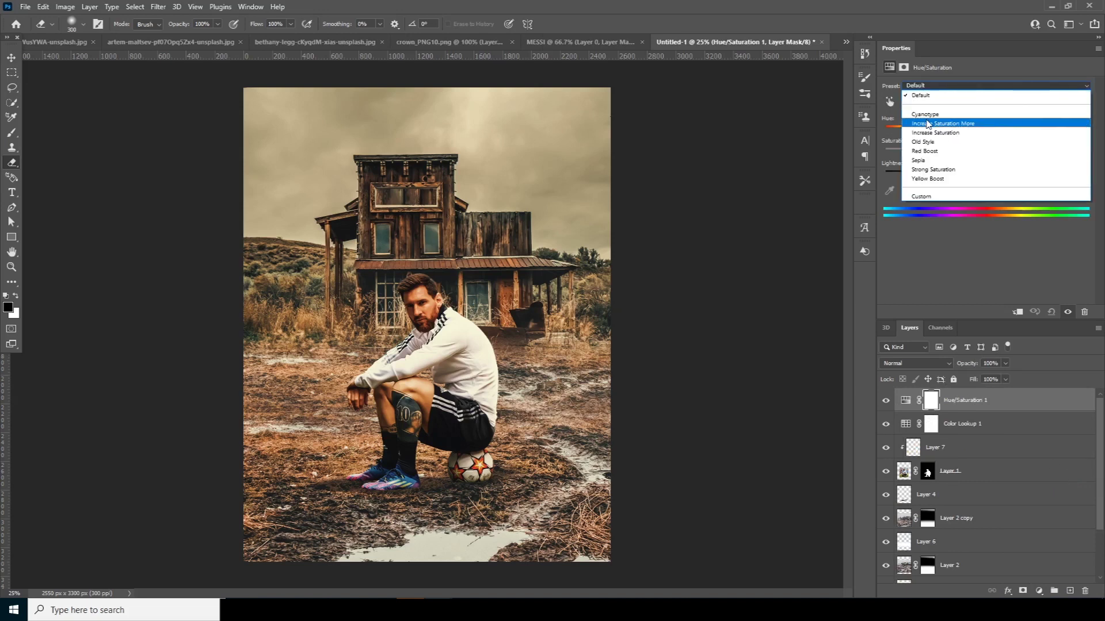
left_click(926, 152)
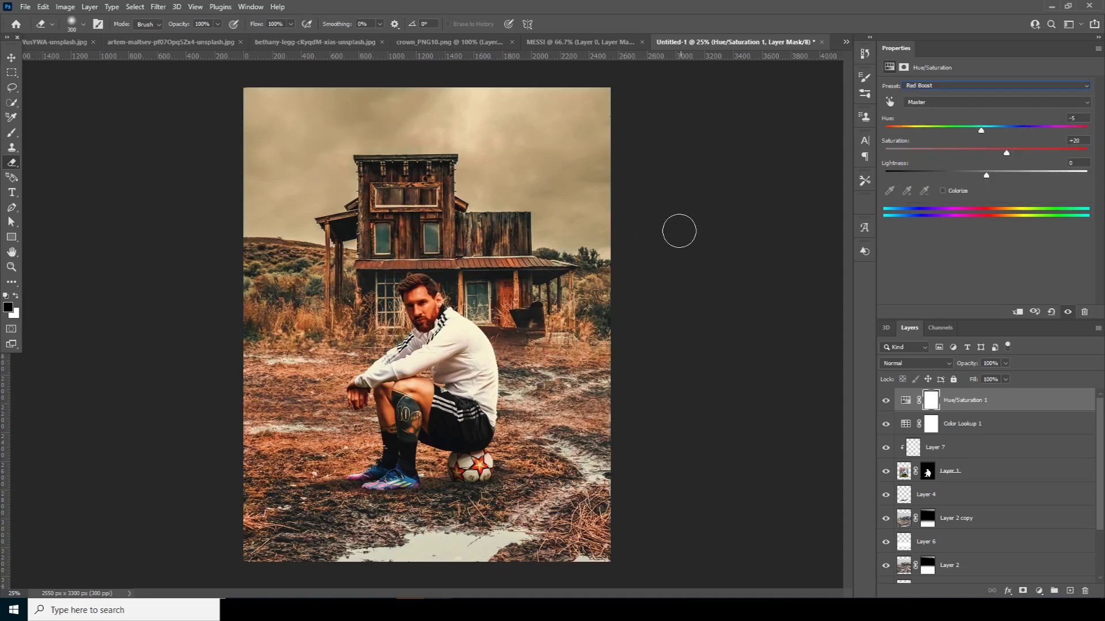
key("ctrl+minus")
key("ctrl+plus")
Group all layers from Layer 3 copy up to Hue/Saturation 1, leaving Layer 0 outside the group
left_click(908, 406)
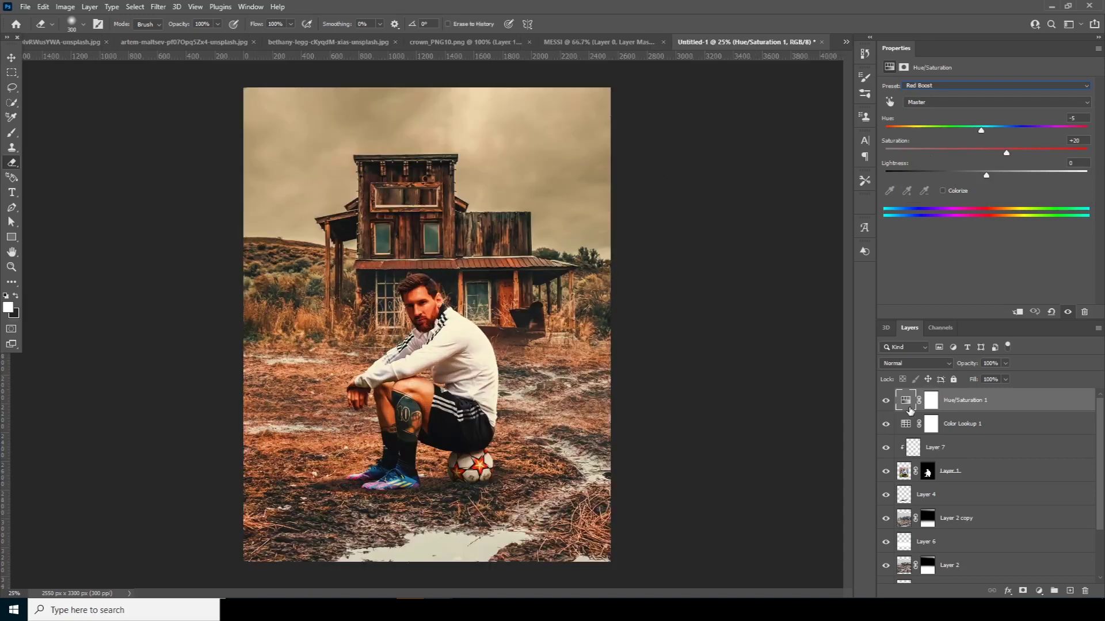
scroll(1101, 477, "down", 2)
left_click(943, 551)
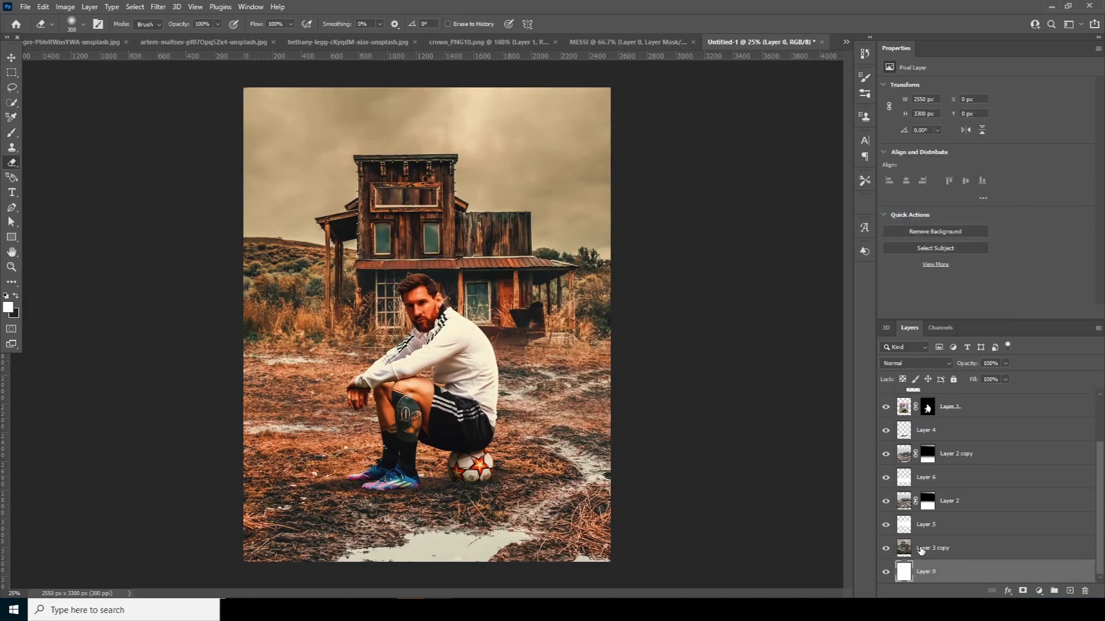
scroll(1101, 540, "up", 3)
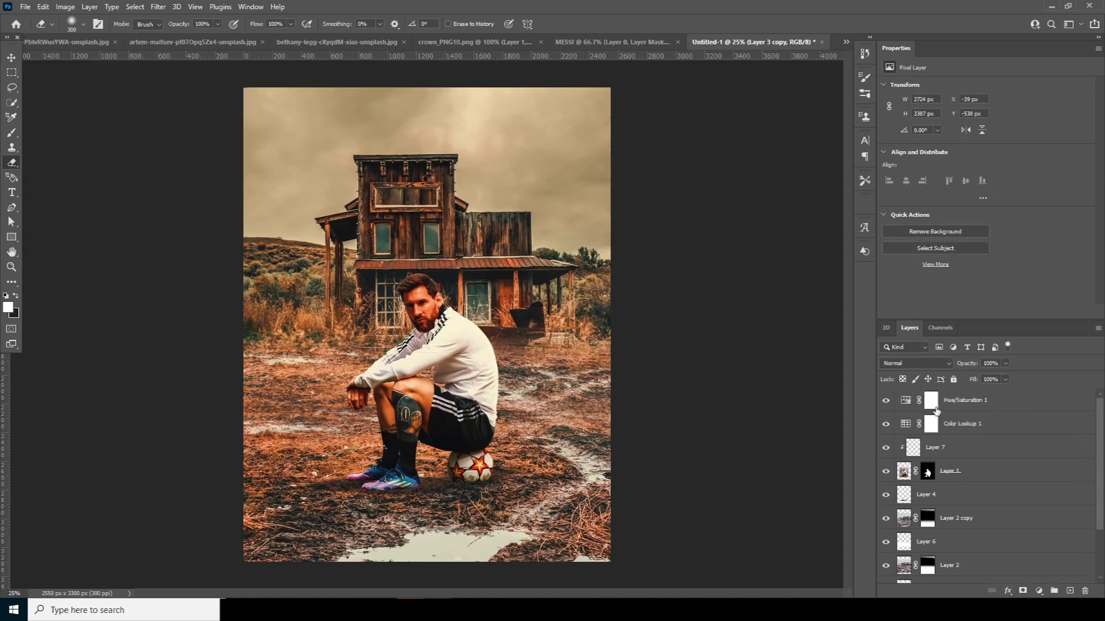
left_click(914, 406, "shift")
key("ctrl+g")
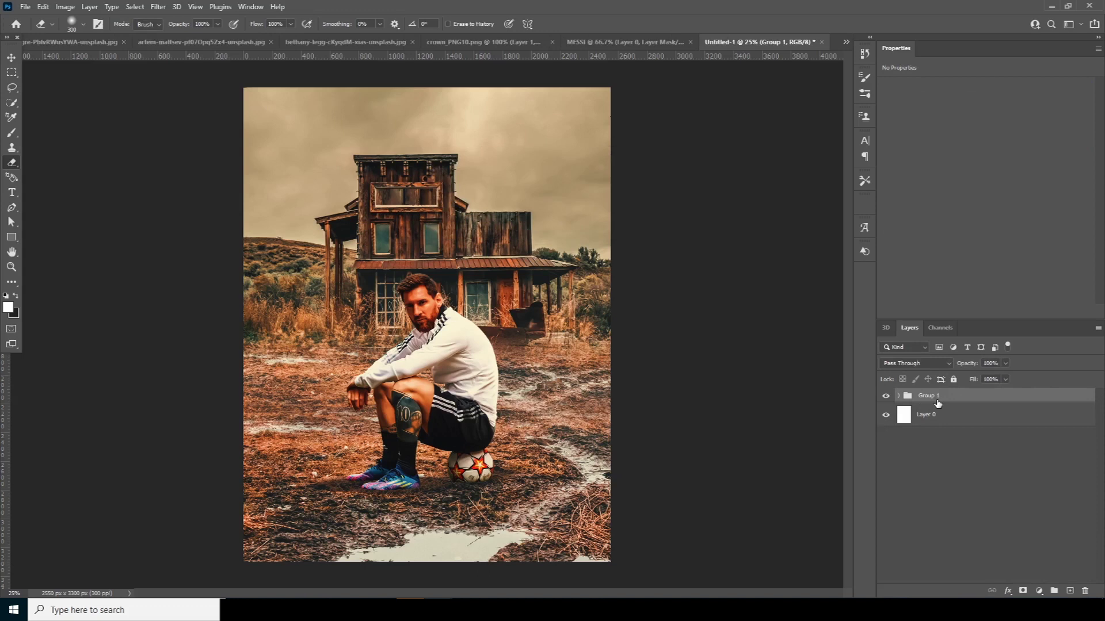
Duplicate Group 1, hide the original group and merge the duplicate into a single layer
key("ctrl+j")
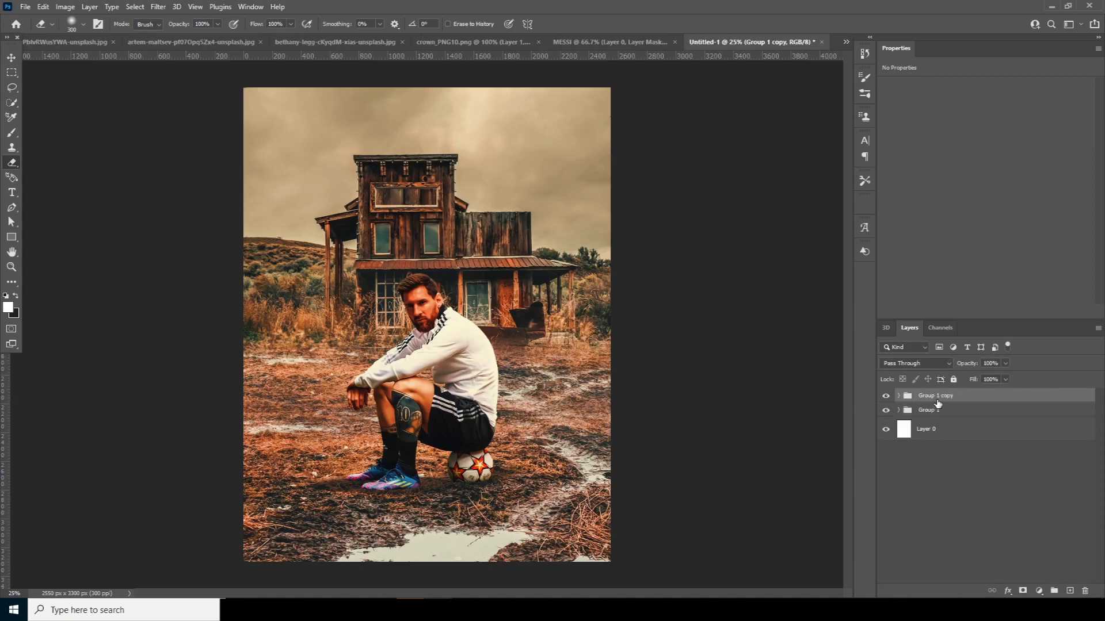
left_click(886, 410)
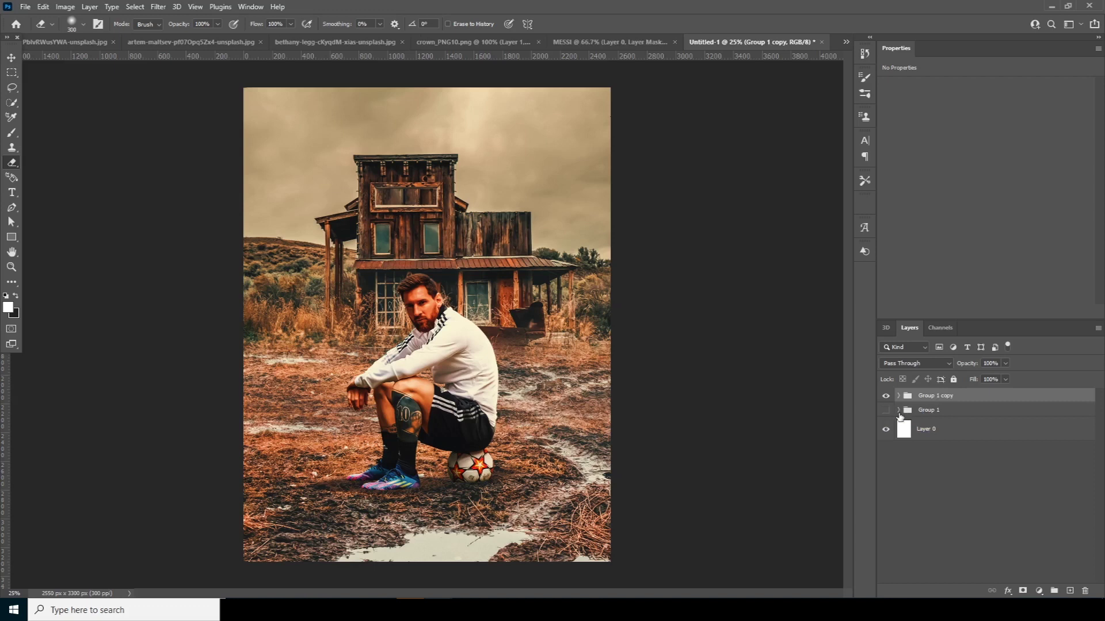
right_click(963, 401)
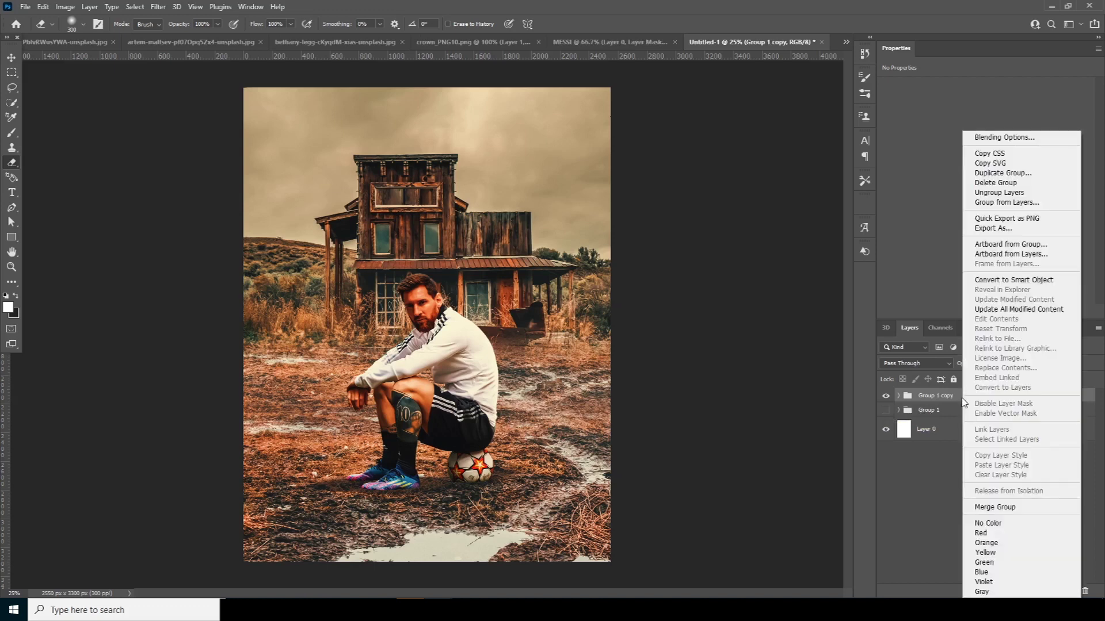
left_click(988, 509)
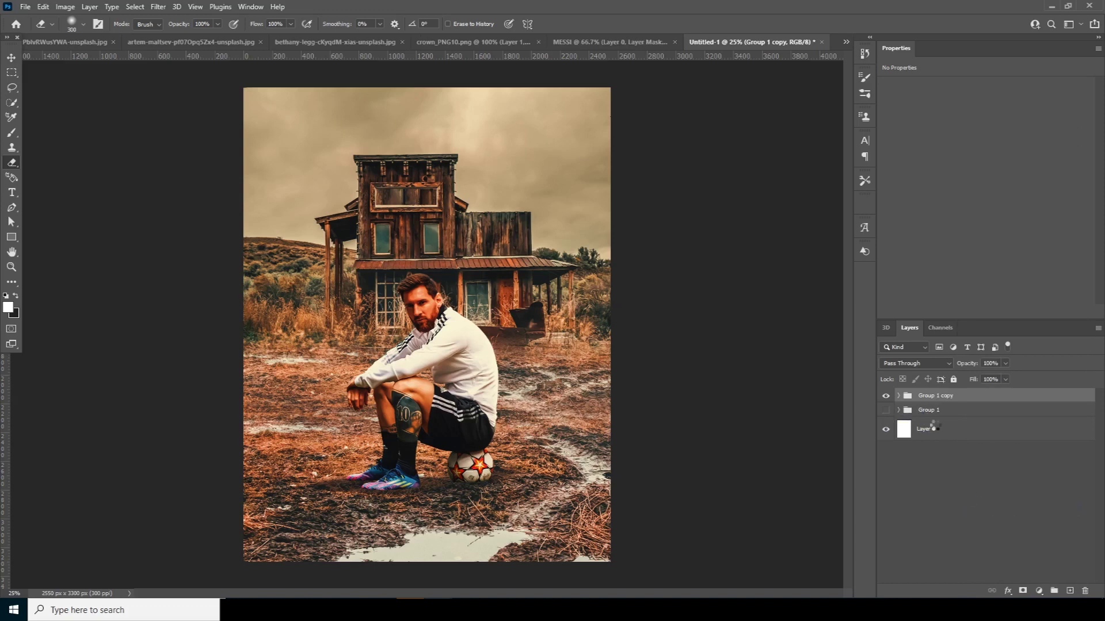
left_click(887, 402)
left_click(887, 402)
Add a dark green #23322c solid color fill layer between Group 1 and the merged Group 1 copy
left_click(907, 420)
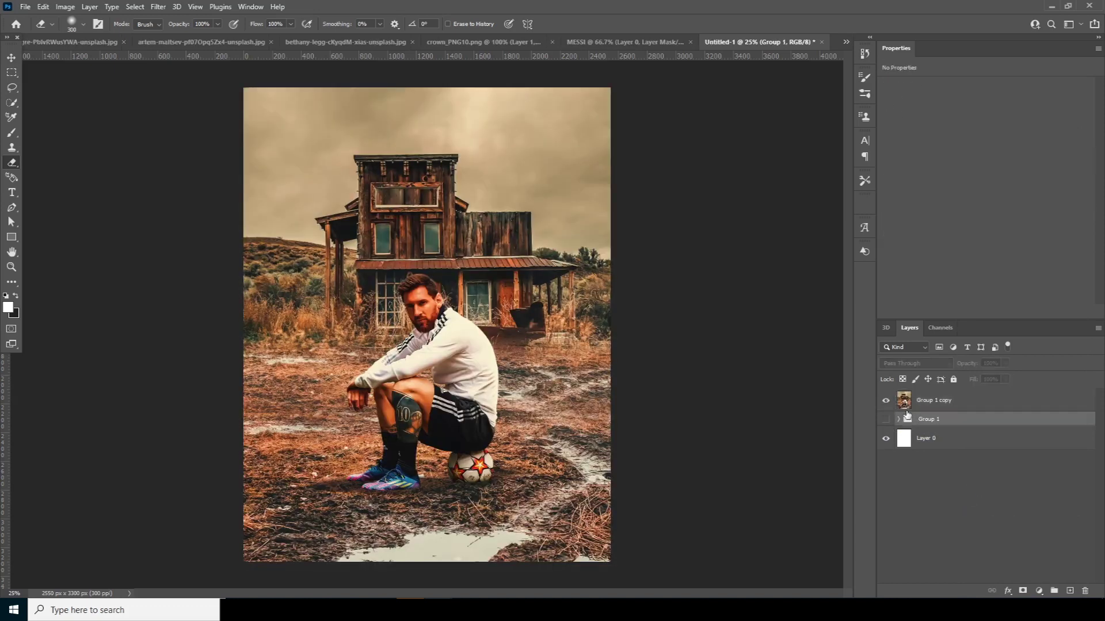
left_click(907, 407)
left_click(908, 420)
left_click(1039, 591)
left_click(1036, 387)
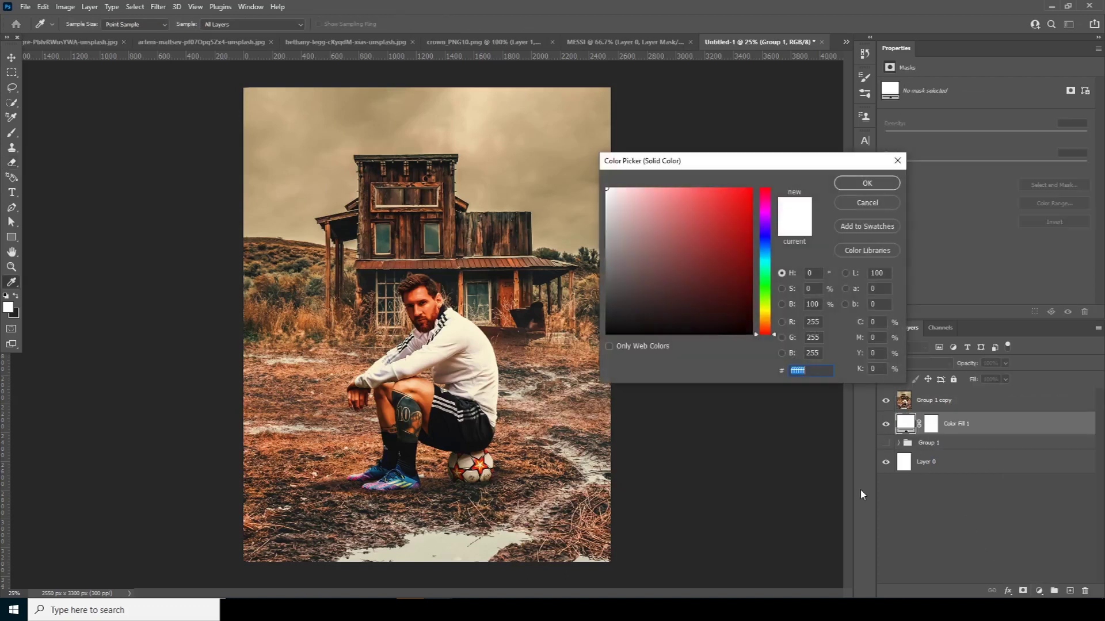
left_click(475, 283)
left_click(649, 306)
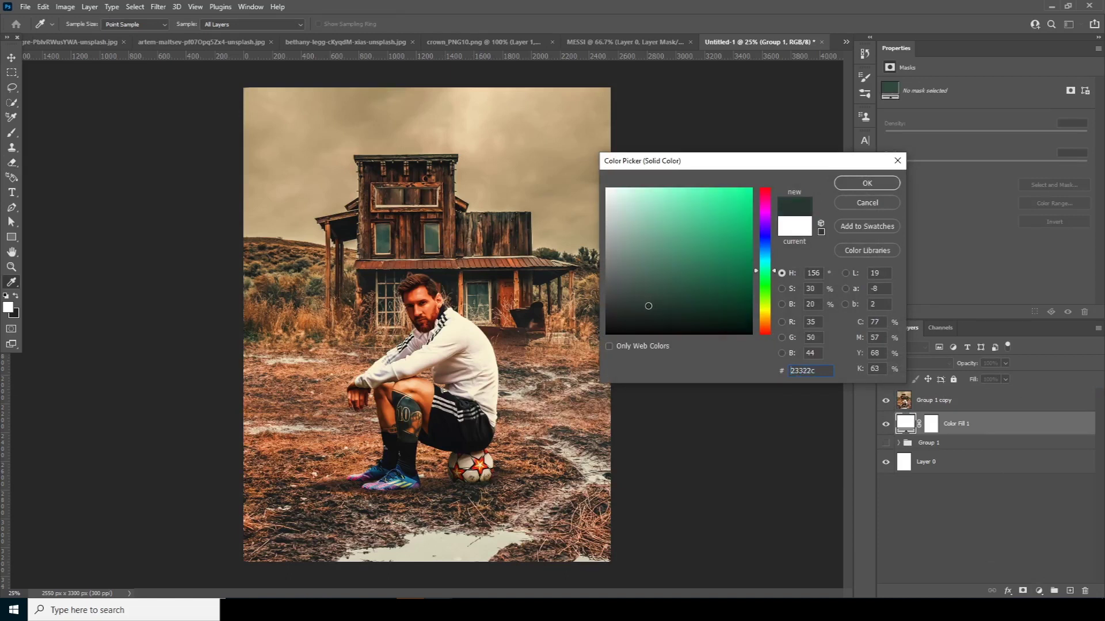
left_click(869, 184)
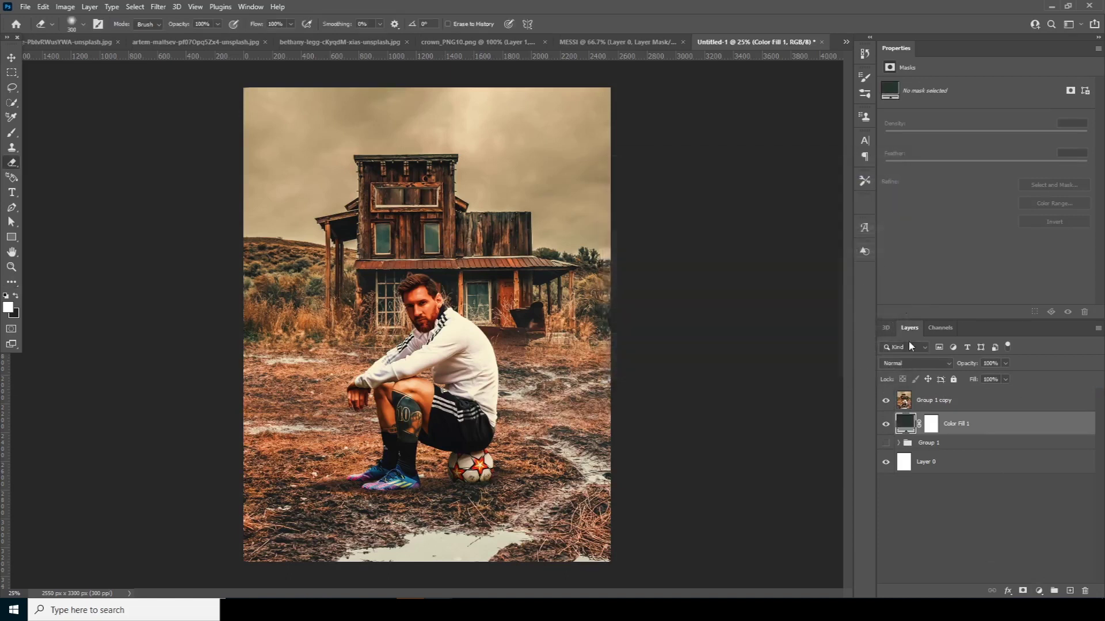
Add a layer mask to Group 1 copy and invert it to black to hide the whole image
left_click(905, 404)
left_click(1022, 592)
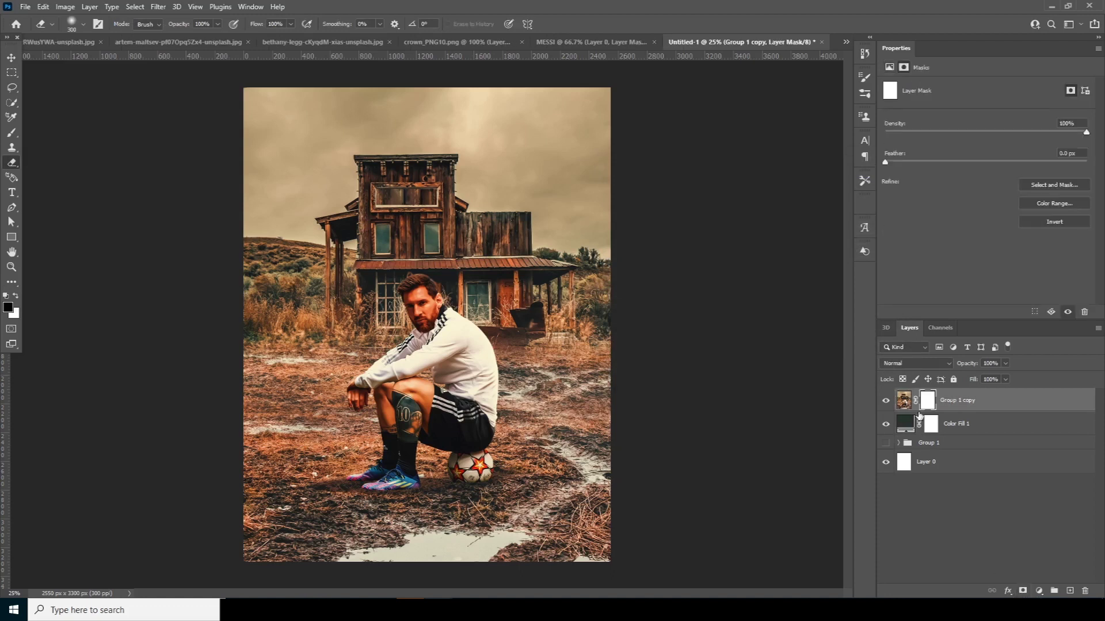
key("ctrl+i")
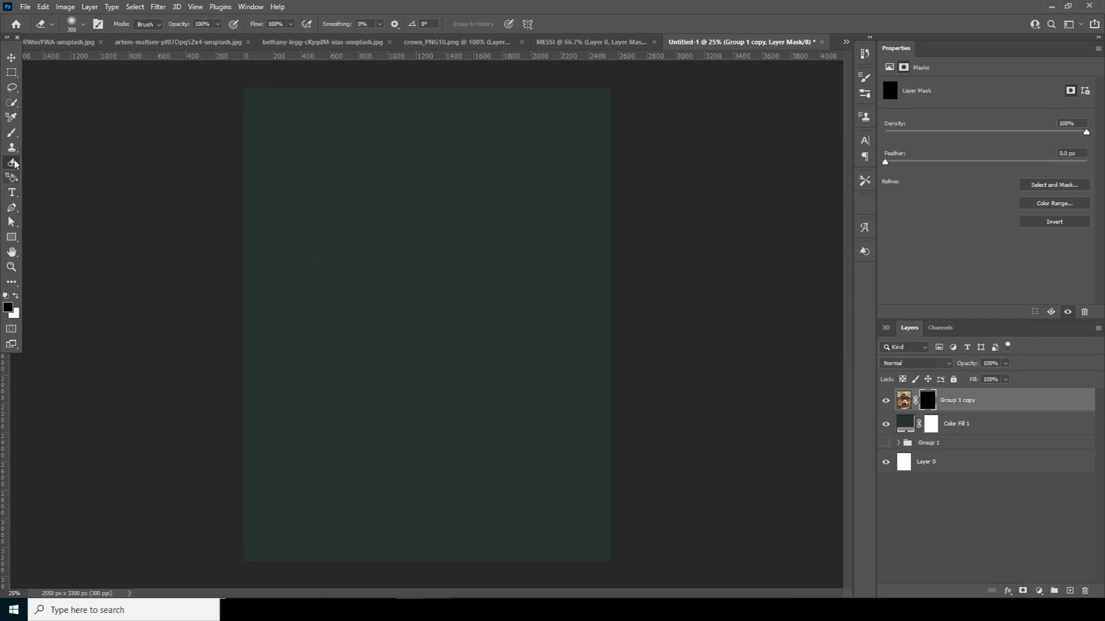
Paint white on the Group 1 copy mask with the 5000 px textured cloud brush to reveal the house and footballer
left_click(12, 133)
left_click(86, 24)
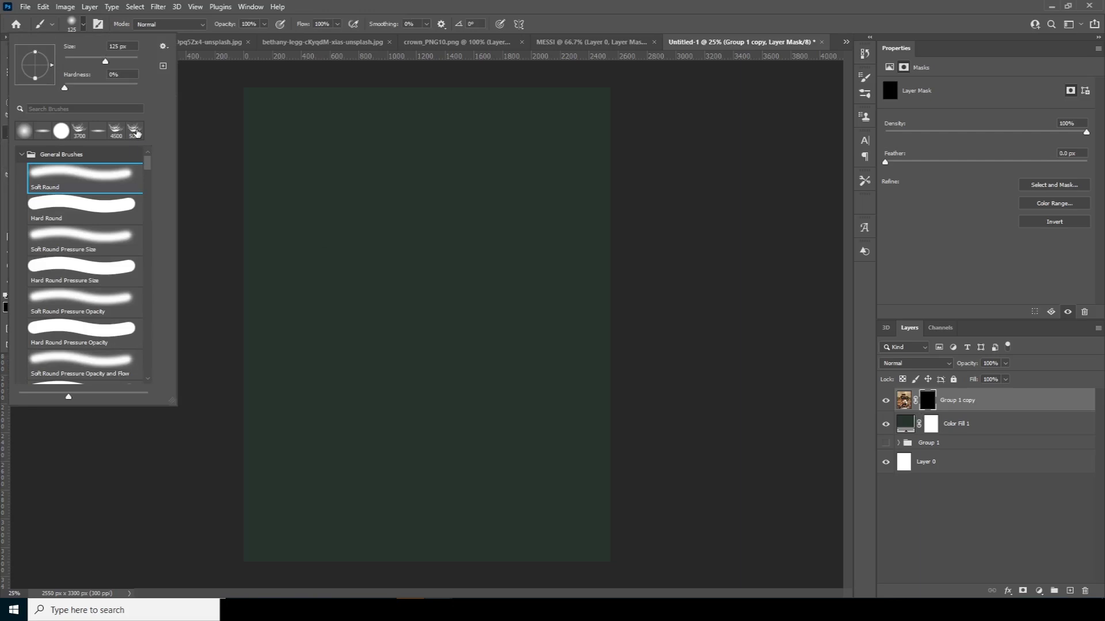
left_click(135, 131)
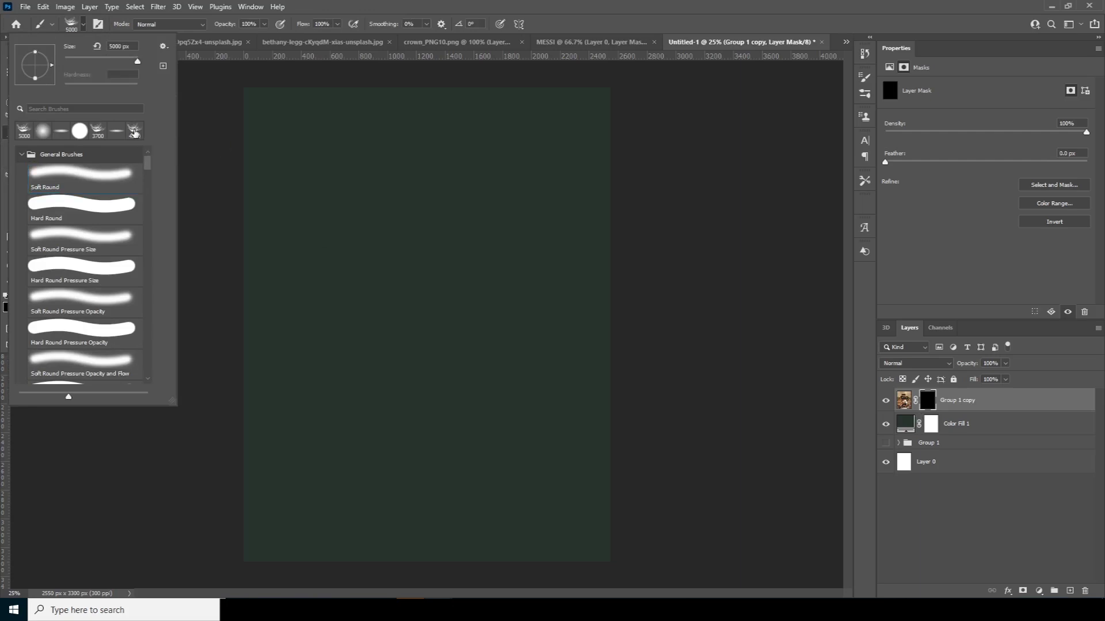
left_click(135, 131)
left_click(117, 131)
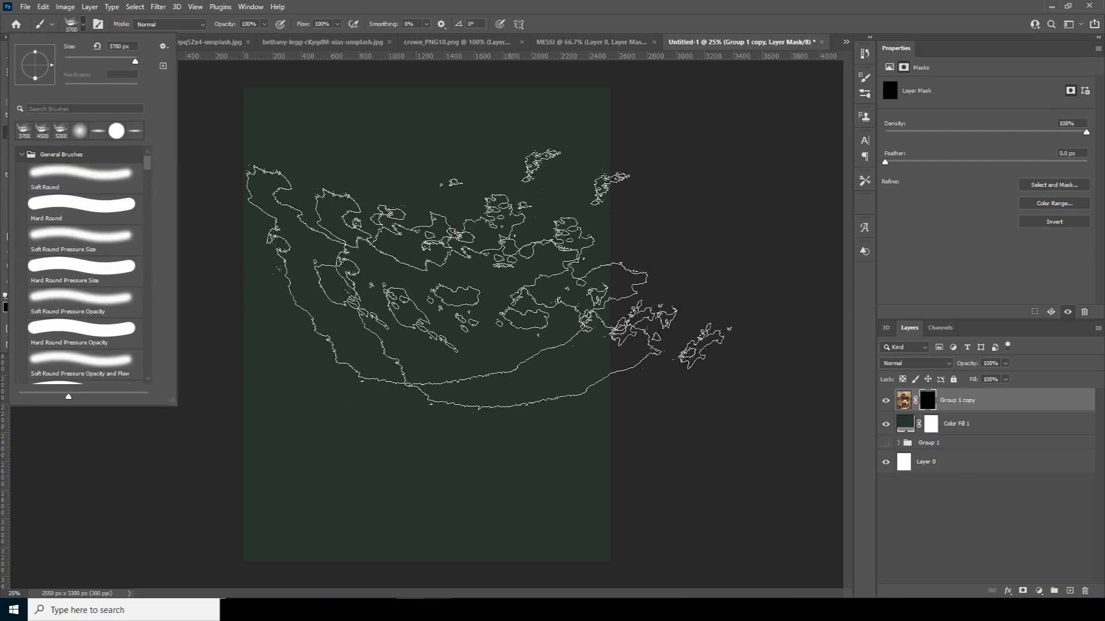
left_click(60, 131)
left_click(83, 24)
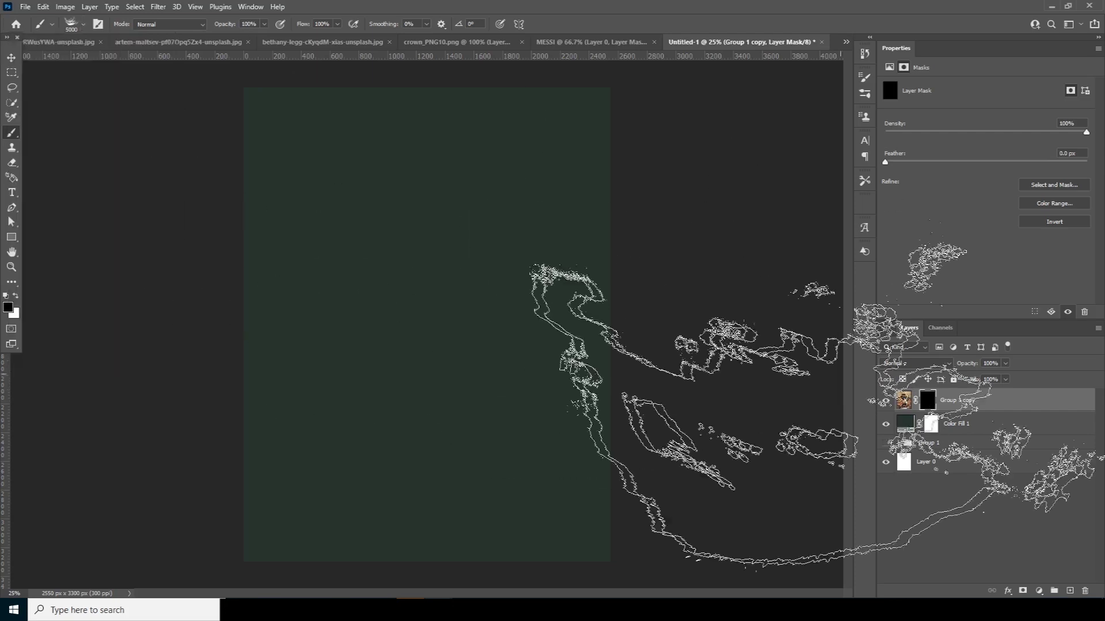
left_click(17, 296)
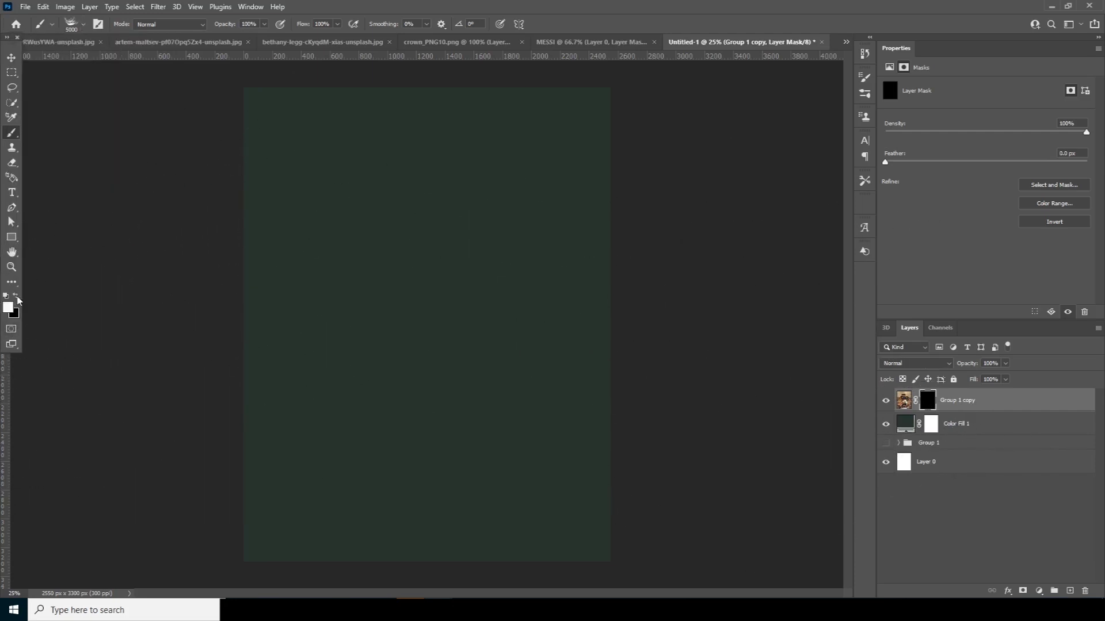
mouse_move(382, 314)
left_mouse_down()
mouse_move(523, 339)
mouse_move(363, 331)
left_mouse_up()
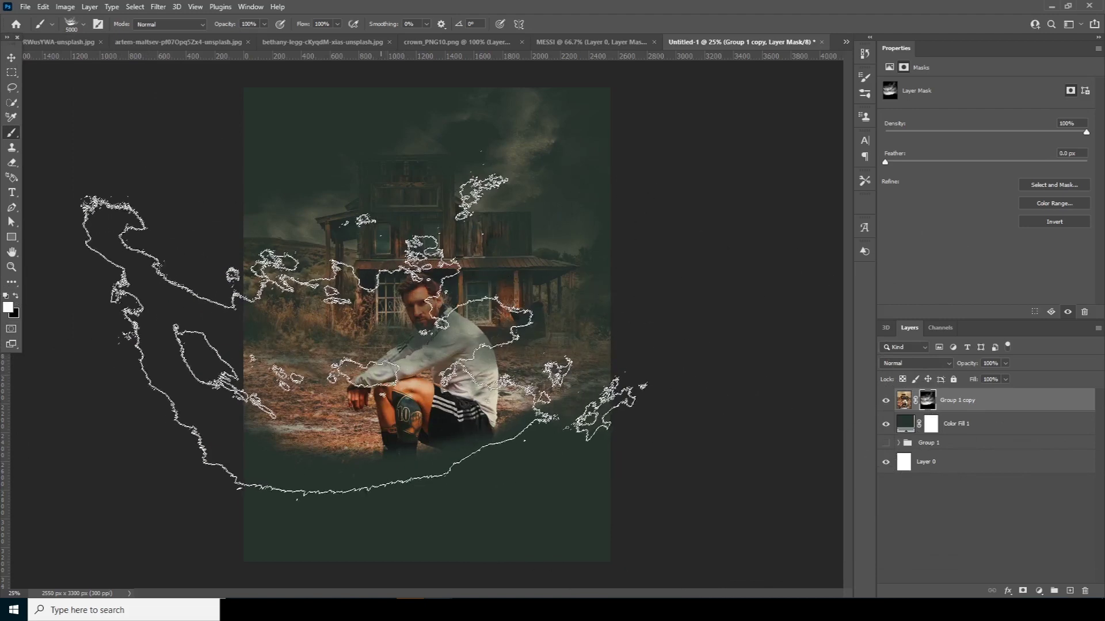
Rotate the textured brush to 46°, reduce it to 1400 px and paint white on the mask over the footballer's head
left_click(83, 24)
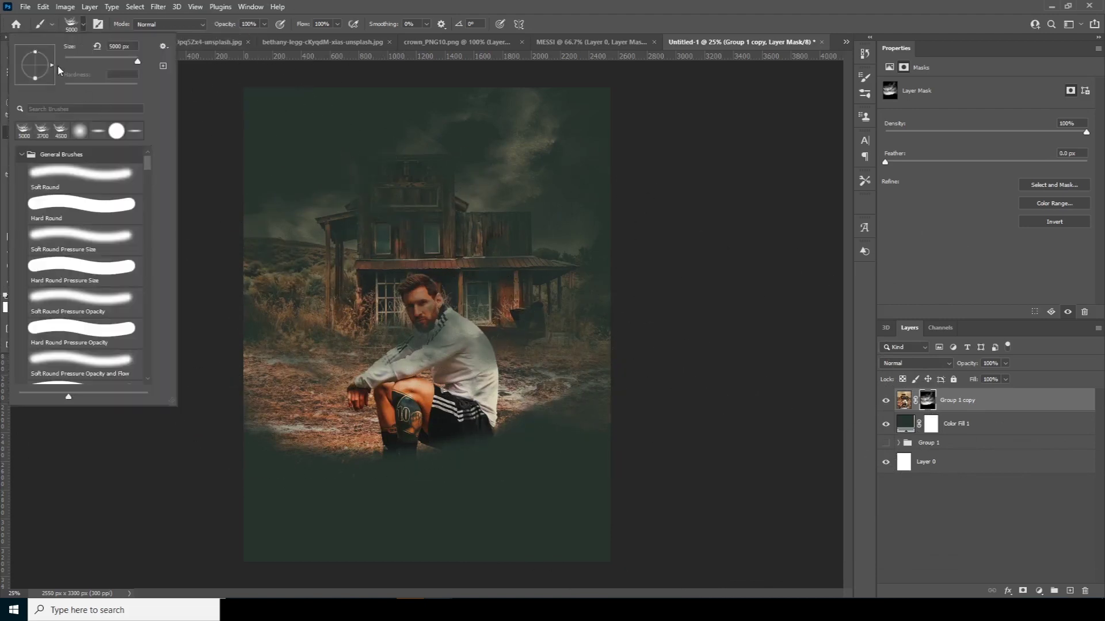
left_click_drag(52, 64, 47, 53)
left_click(633, 414)
key("bracketleft")
key("bracketleft")
key("bracketleft")
key("bracketleft")
key("bracketleft")
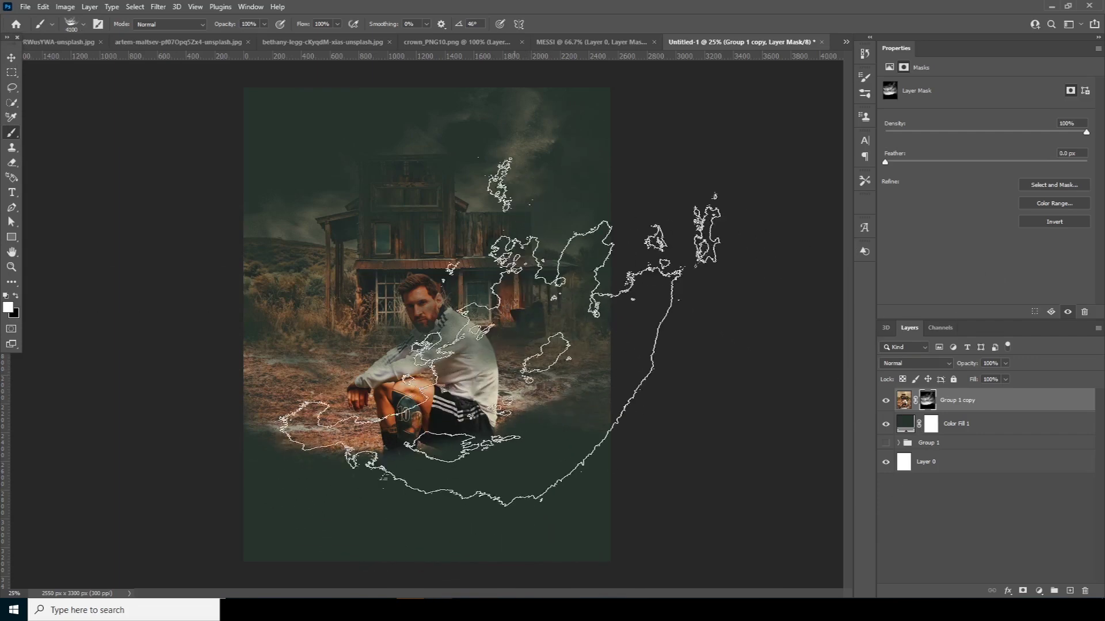
key("bracketleft")
key("bracketleft")
key("bracketleft")
key("bracketleft")
key("bracketleft")
key("bracketleft")
key("bracketleft")
key("bracketleft")
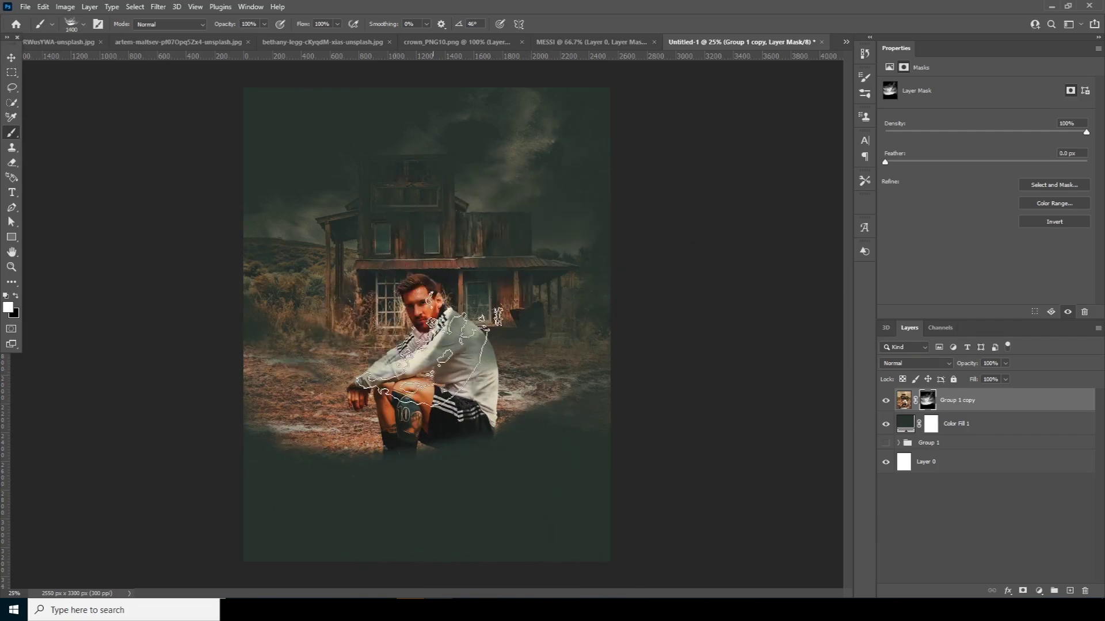
Enlarge the textured brush and paint white on the mask to reveal the footballer's body, the ball and the muddy foreground
key("bracketright")
key("bracketright")
key("bracketright")
key("bracketright")
mouse_move(425, 474)
left_mouse_down()
mouse_move(518, 483)
mouse_move(518, 438)
mouse_move(411, 357)
mouse_move(235, 397)
mouse_move(161, 431)
mouse_move(155, 495)
mouse_move(337, 495)
mouse_move(242, 501)
mouse_move(282, 512)
left_mouse_up()
Enlarge the textured brush further and paint black on the mask to fade the scene's outer edges into the dark green fill
key("bracketright")
key("bracketright")
key("bracketright")
key("bracketright")
key("bracketright")
key("x")
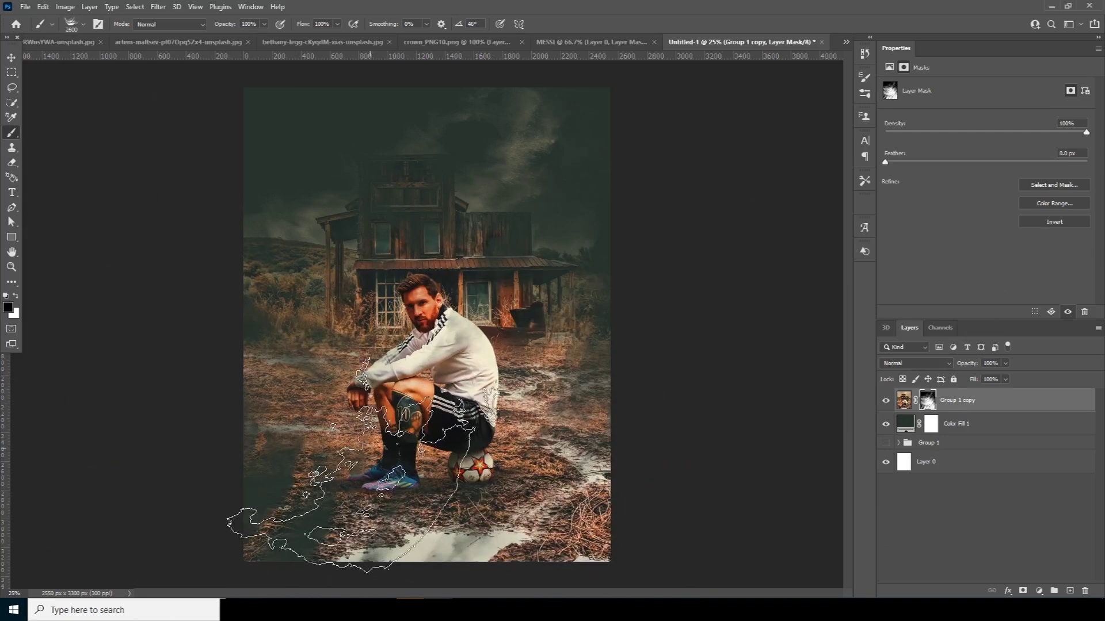
key("ctrl+minus")
key("ctrl+plus")
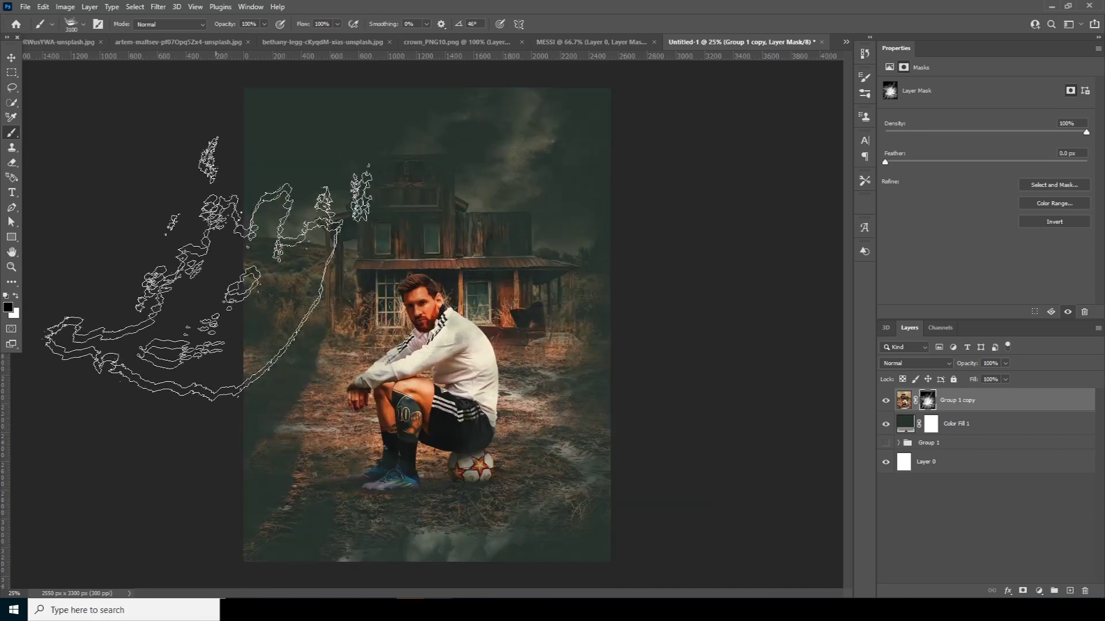
Paint white on the Group 1 copy mask with the large textured brush to bring back more of the scene near its edges
key("x")
mouse_move(259, 374)
left_mouse_down()
mouse_move(419, 295)
mouse_move(654, 420)
left_mouse_up()
key("ctrl+minus")
Bring the torn paper image into the footballer composition and stack its layer directly below Group 1 copy
key("v")
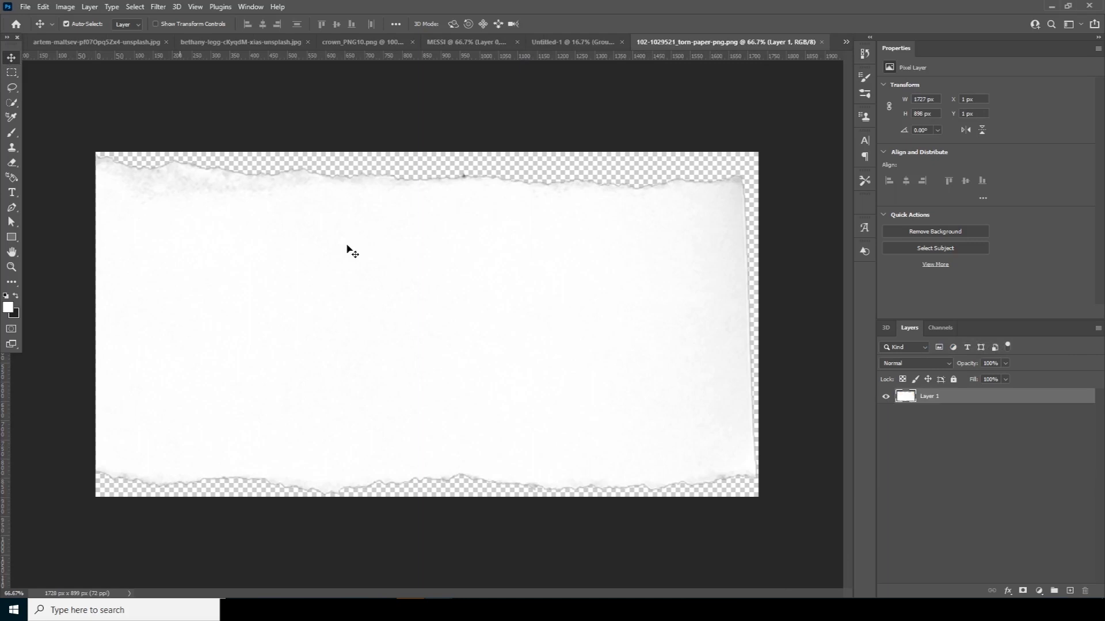
left_click_drag(352, 252, 453, 457)
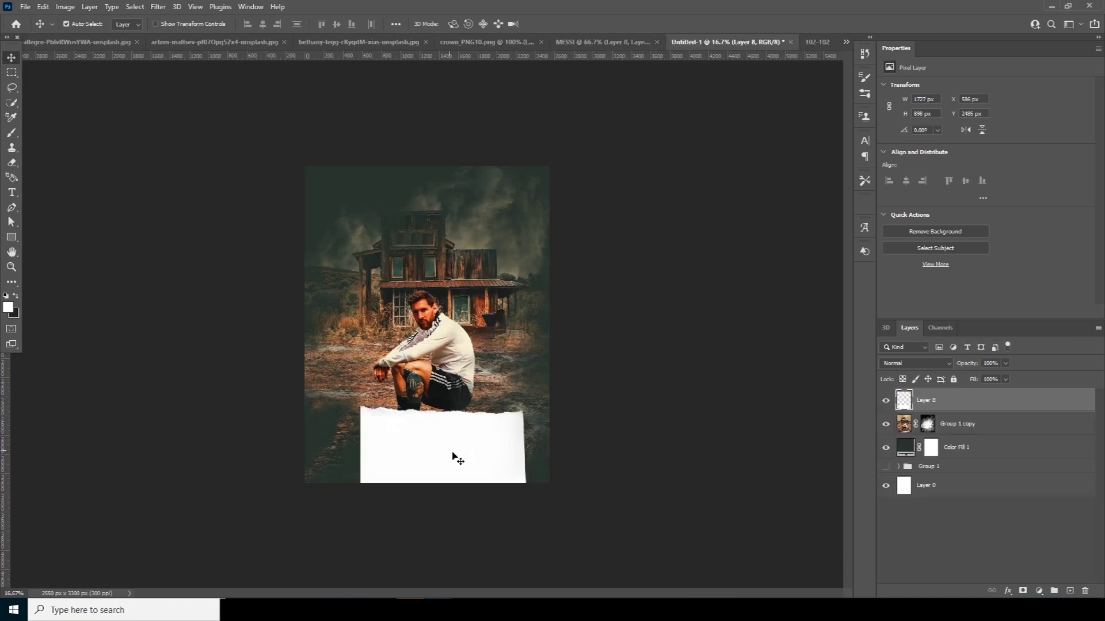
left_click_drag(904, 410, 913, 445)
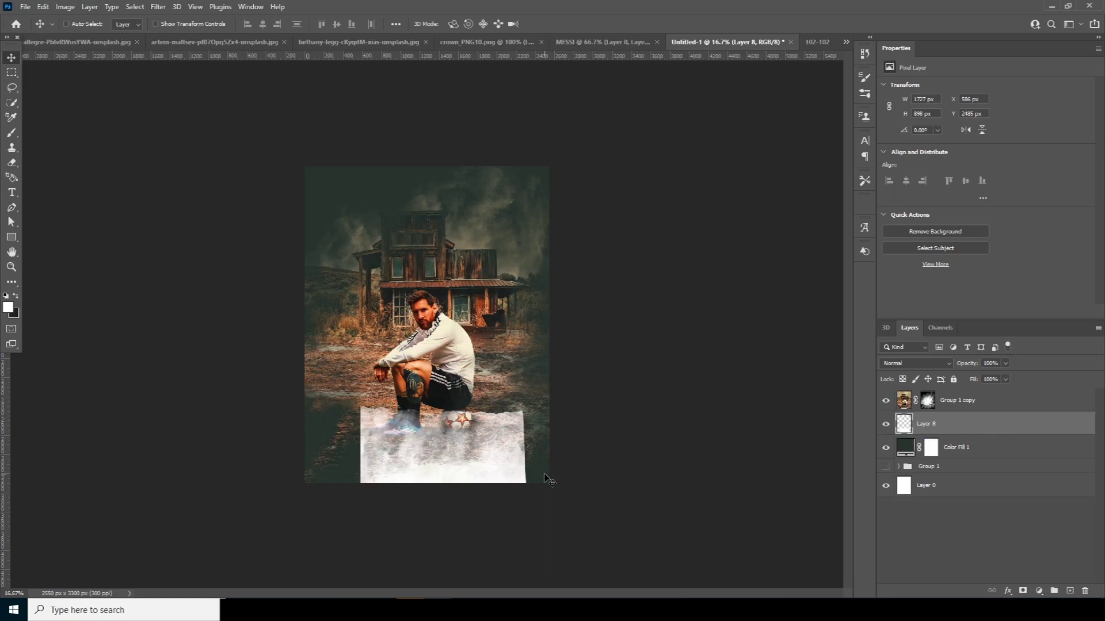
Scale the torn paper to about 170.6%, rotate it about 3.7° and position it across the full width of the canvas's lower edge
key("ctrl+t")
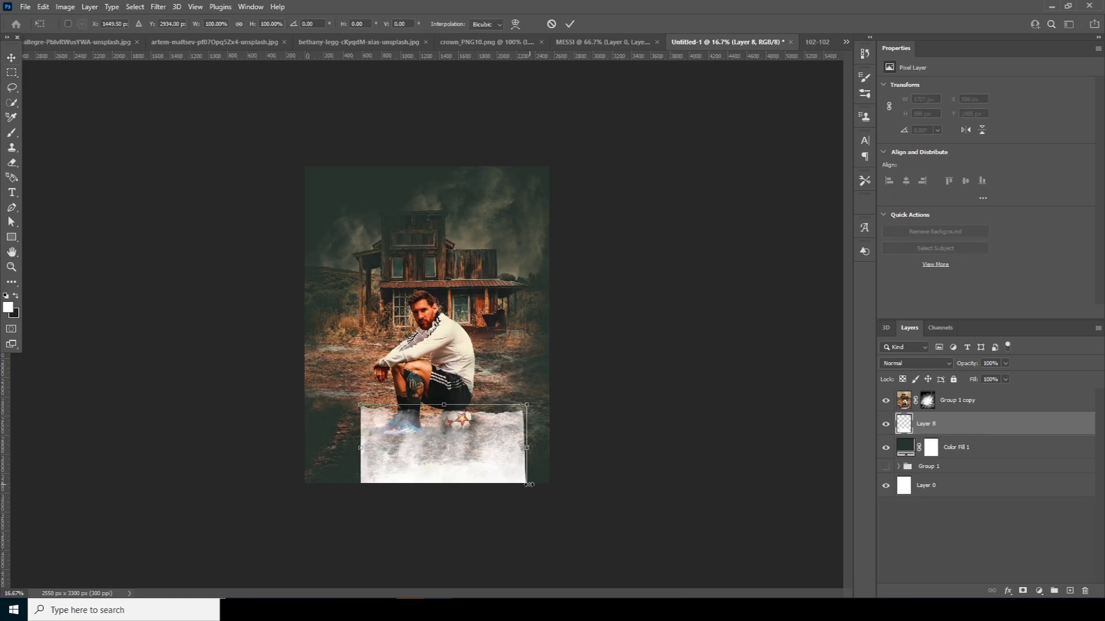
left_click_drag(525, 403, 606, 371)
left_click_drag(496, 449, 505, 468)
left_click_drag(616, 504, 629, 481)
left_click_drag(553, 560, 525, 508)
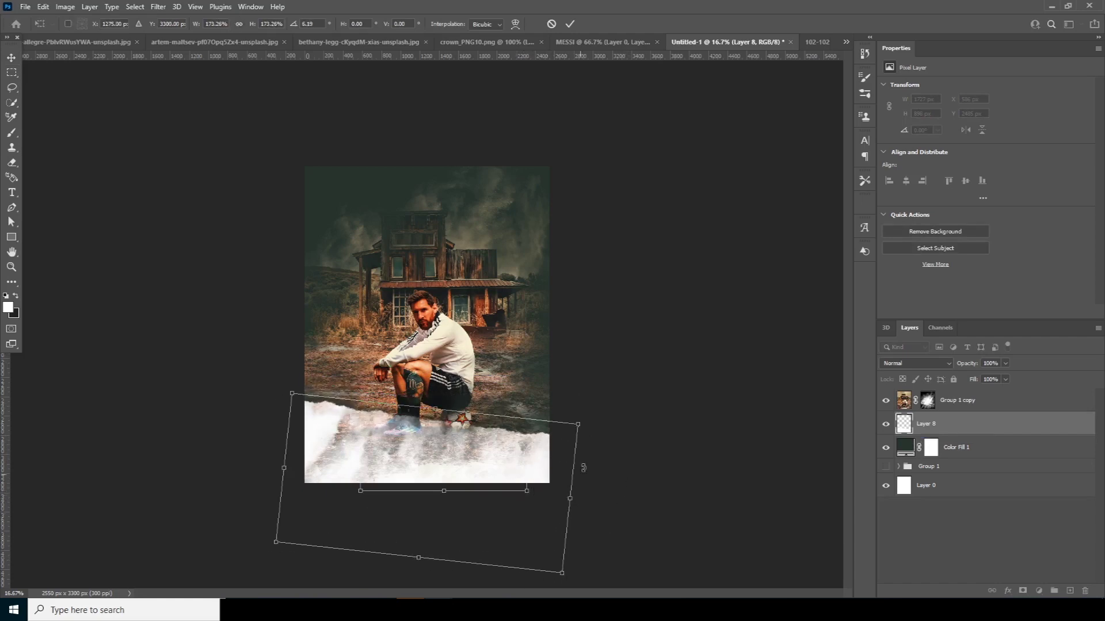
left_click_drag(578, 424, 633, 426)
left_click_drag(498, 461, 497, 466)
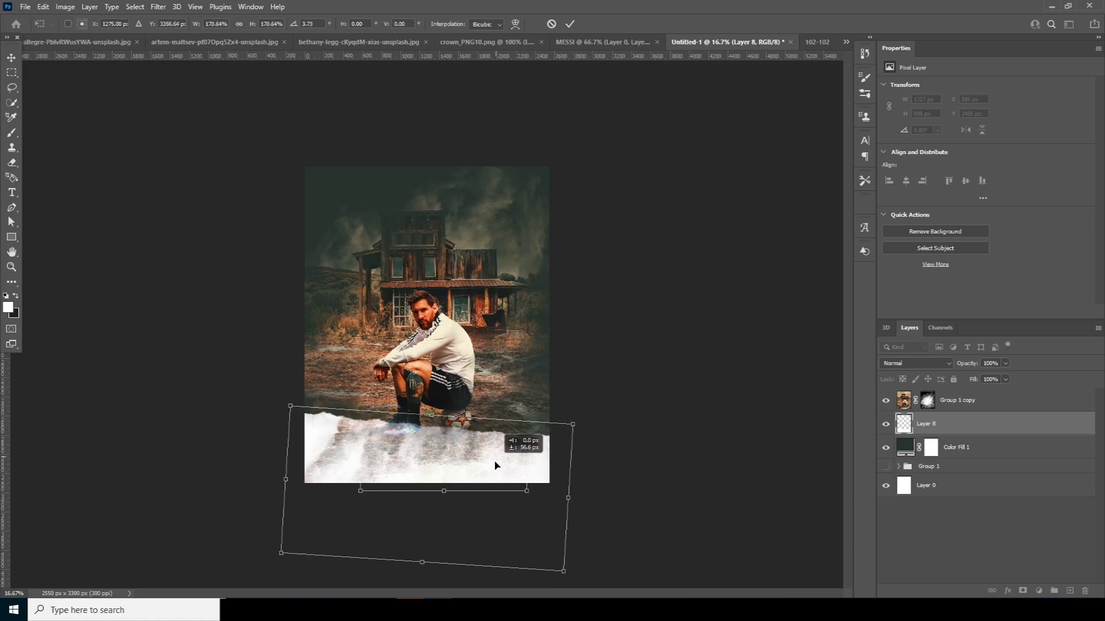
key("Return")
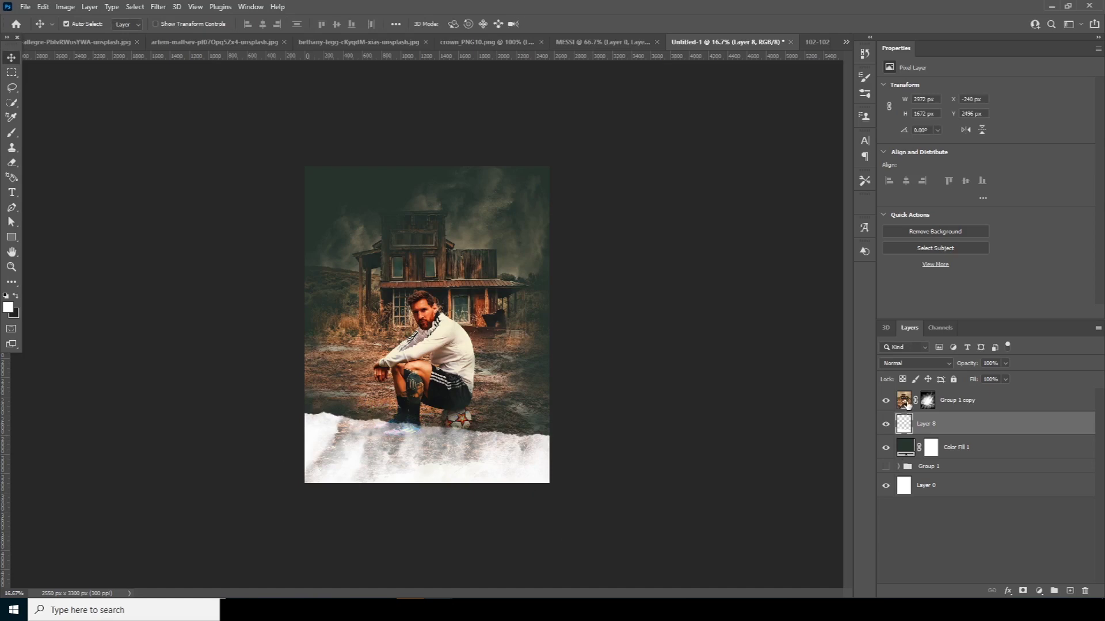
Nudge the Group 1 copy scene upward to Y -637 px so the footballer's feet clear the torn paper
left_click(907, 404)
key("shift+Up")
key("shift+Up")
key("shift+Up")
key("shift+Up")
key("shift+Up")
key("Up")
key("Up")
key("Up")
key("Up")
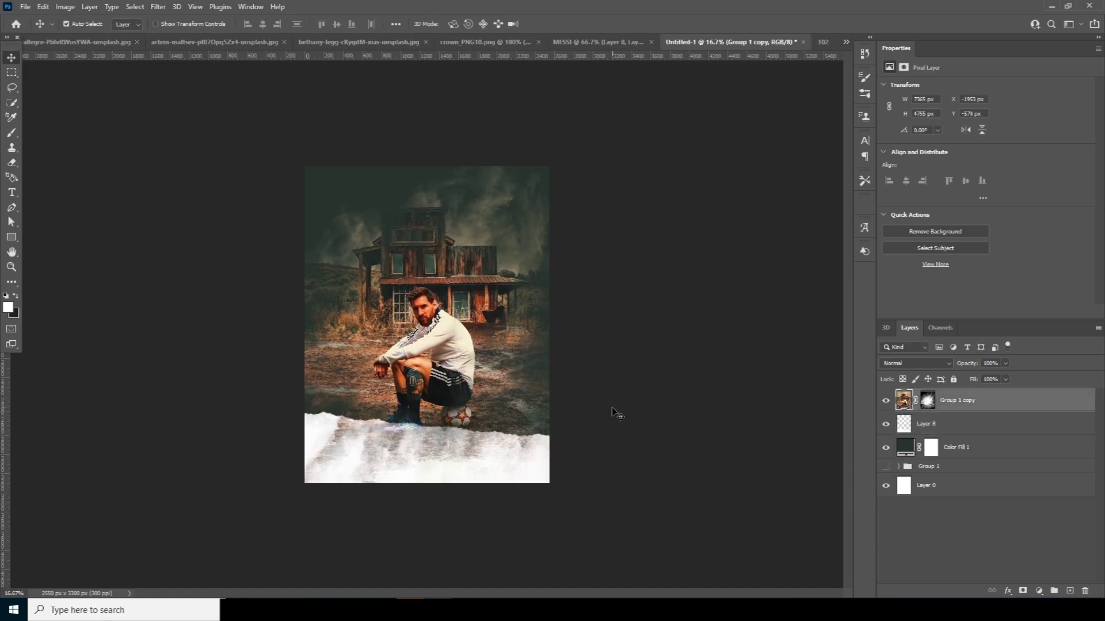
key("Up")
key("Up")
key("Up")
key("Up")
key("Up")
key("Up")
key("Up")
key("Up")
key("Up")
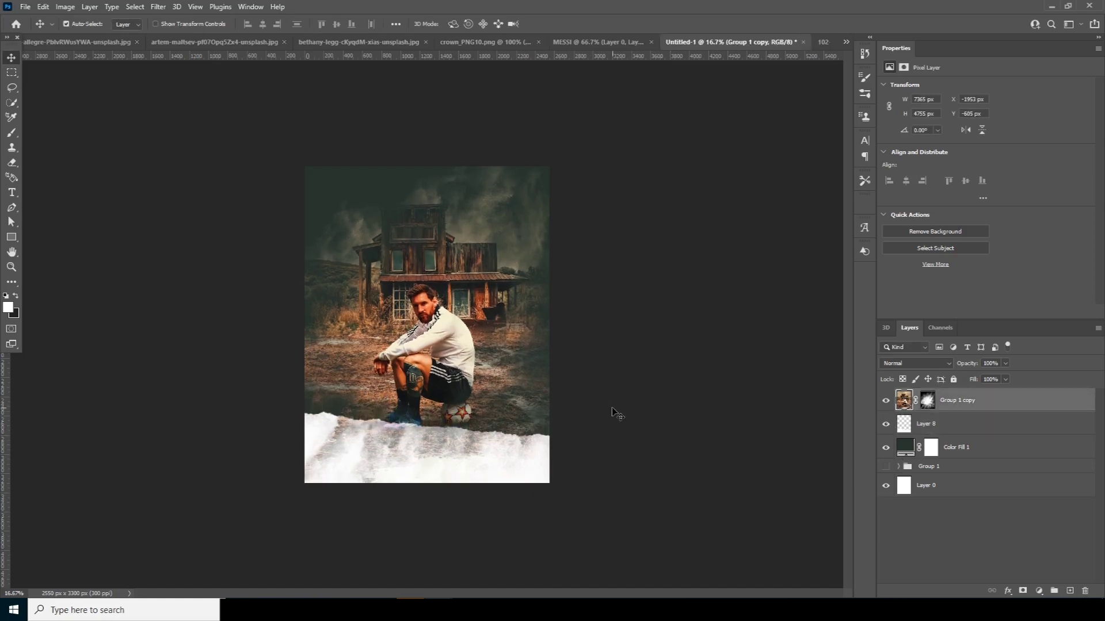
key("Up")
key("Up")
key("Up")
key("Up")
key("Up")
key("Up")
key("Up")
key("Up")
key("Up")
key("Up")
key("Up")
key("Up")
key("Up")
key("Up")
key("Up")
key("Up")
key("Up")
key("Up")
key("Up")
key("Up")
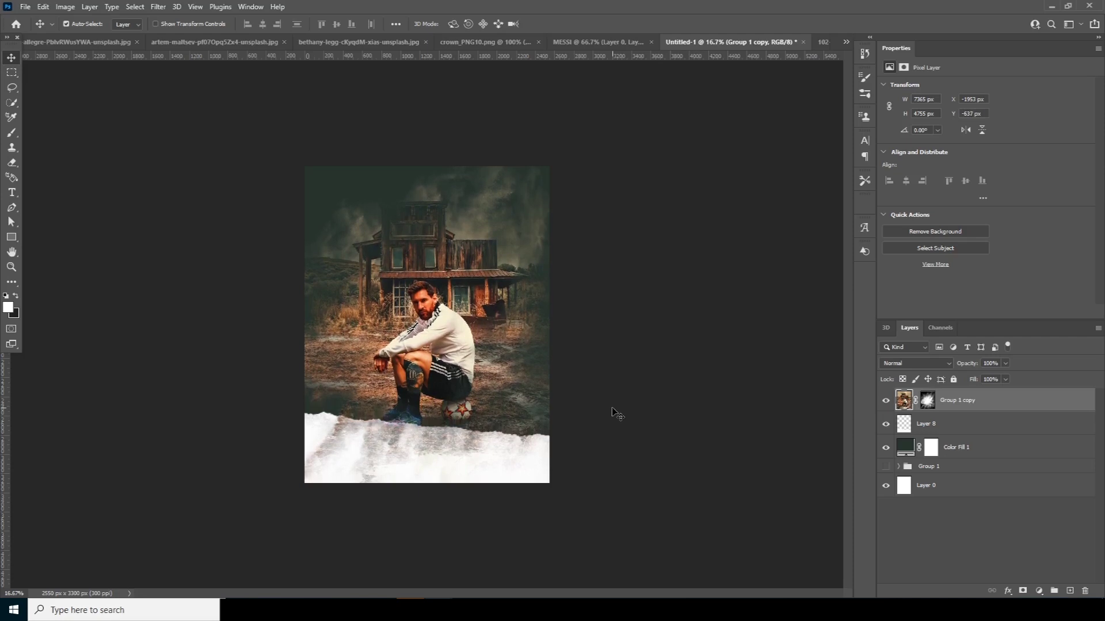
left_click(651, 425)
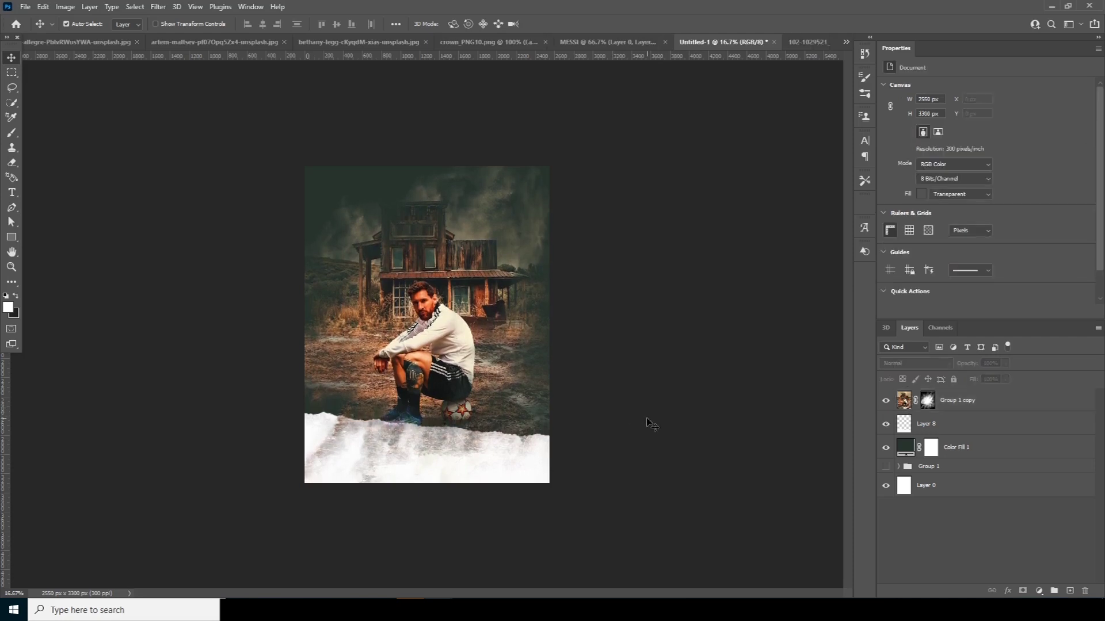
Create a centered paragraph text box across the torn paper and set its font to Aescudos
key("ctrl+plus")
key("ctrl+minus")
left_click(11, 193)
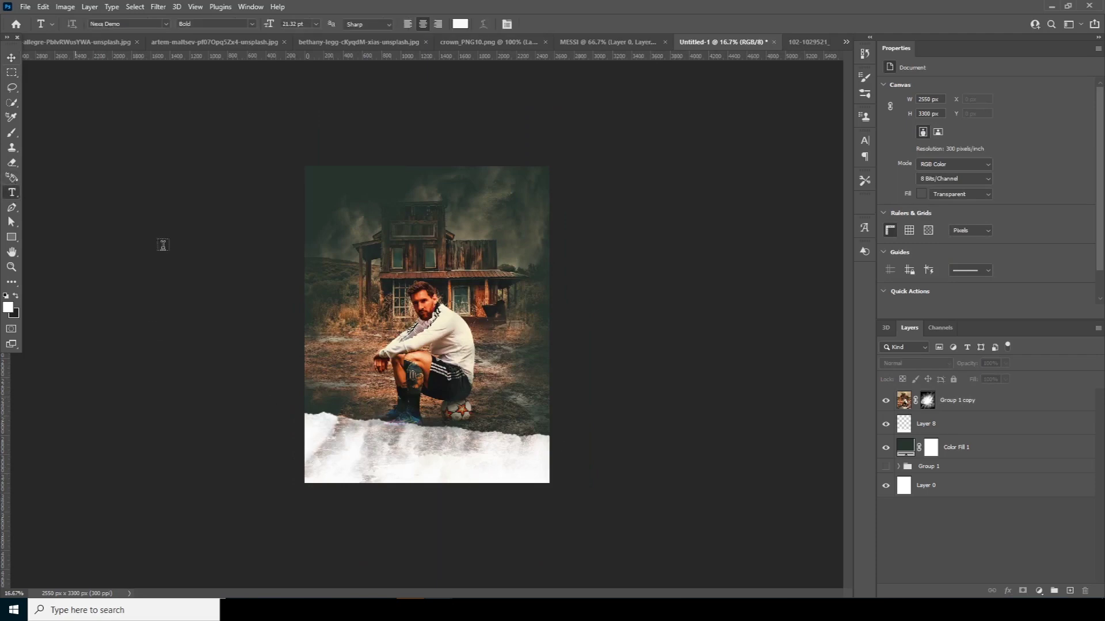
left_click_drag(323, 444, 538, 478)
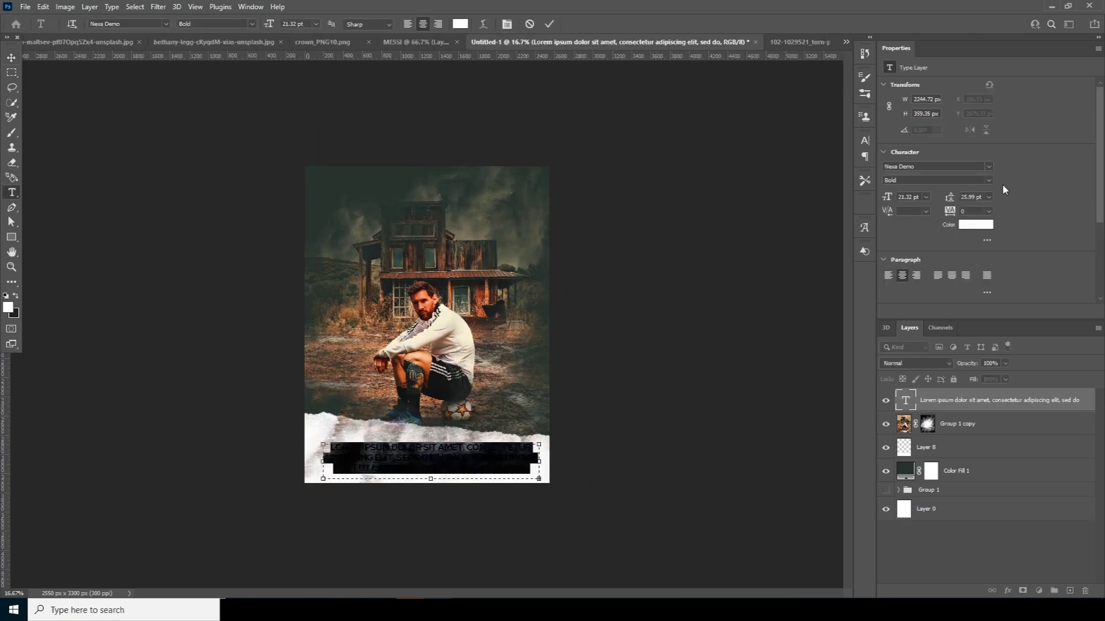
left_click(988, 166)
scroll(1029, 397, "up", 10)
left_click(1032, 398)
Set the paragraph's text size to 16 pt and its color to a very dark gray
left_click(251, 6)
left_click(265, 151)
left_click(762, 171)
type("16")
key("Tab")
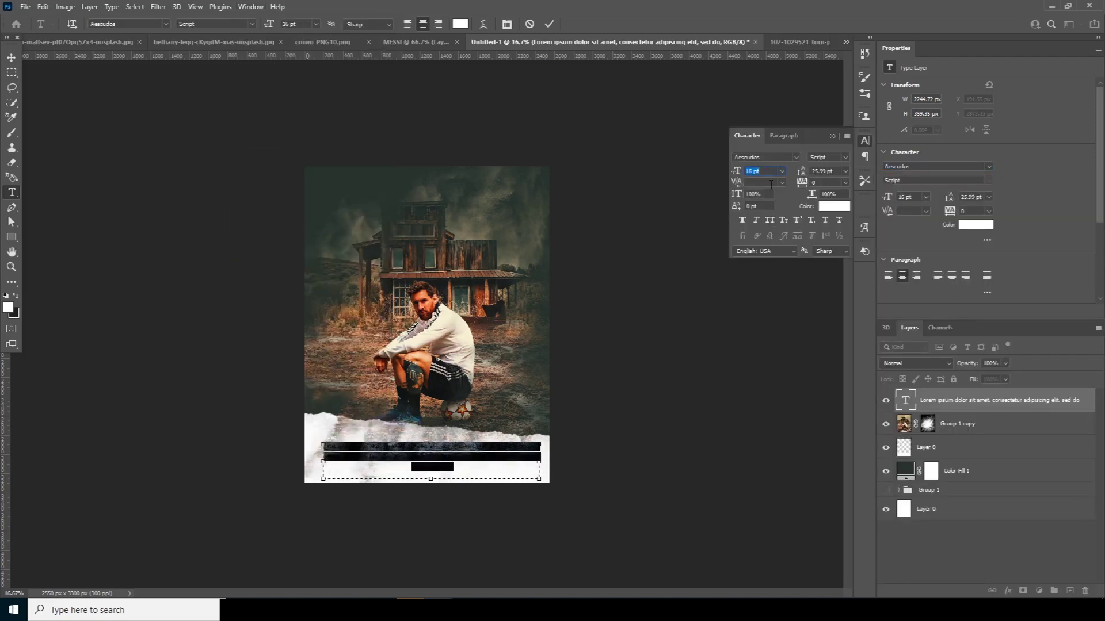
left_click(833, 205)
left_click(615, 351)
left_click(863, 180)
Fill the text box with a longer Lorem ipsum passage and set the leading to 14 pt
left_click(465, 469)
type("Lorem ipsum dolor sit amet, consectetur adipiscing elit, sed do eiusmod tempor incididunt ut labore et dolore magna aliqua.")
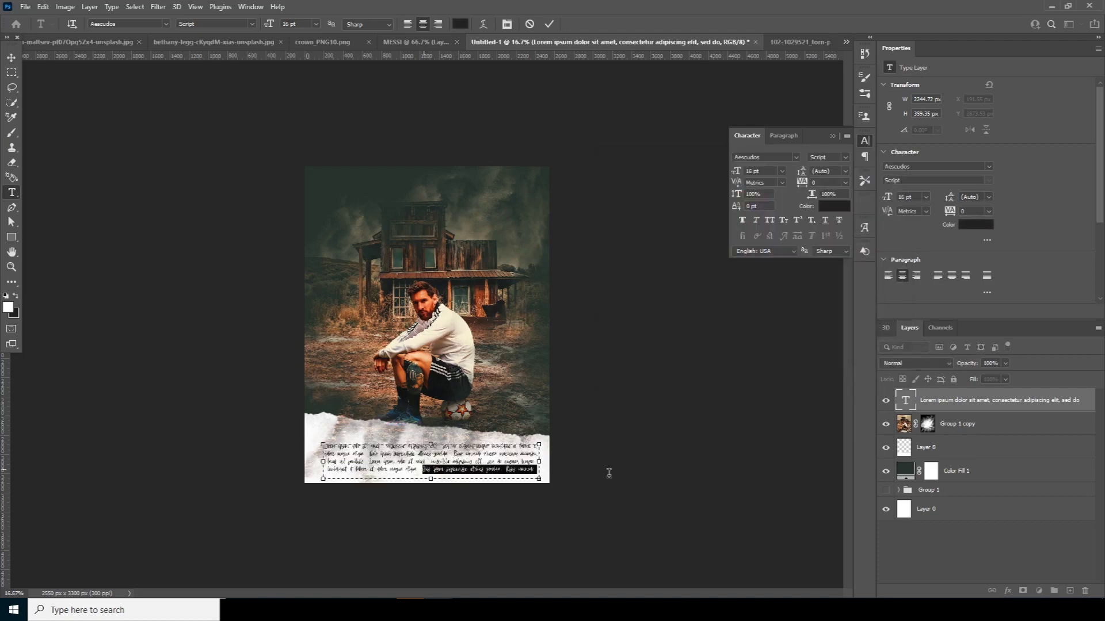
key("ctrl+a")
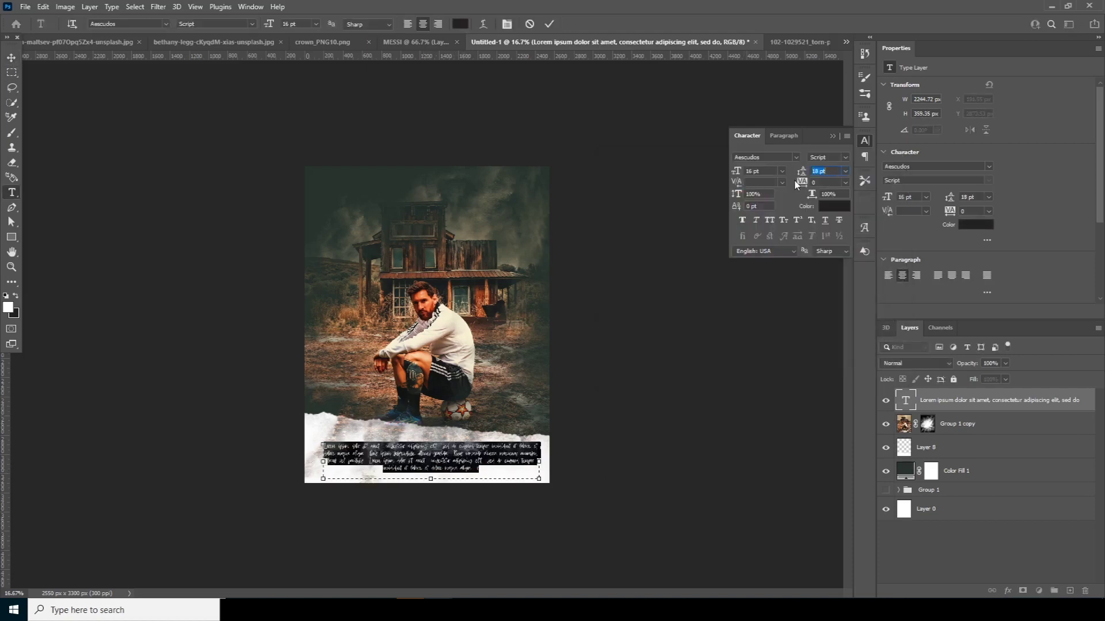
key("ctrl+Return")
Move the torn paper on Layer 8 down to Y 2579 px
key("v")
left_click(903, 452)
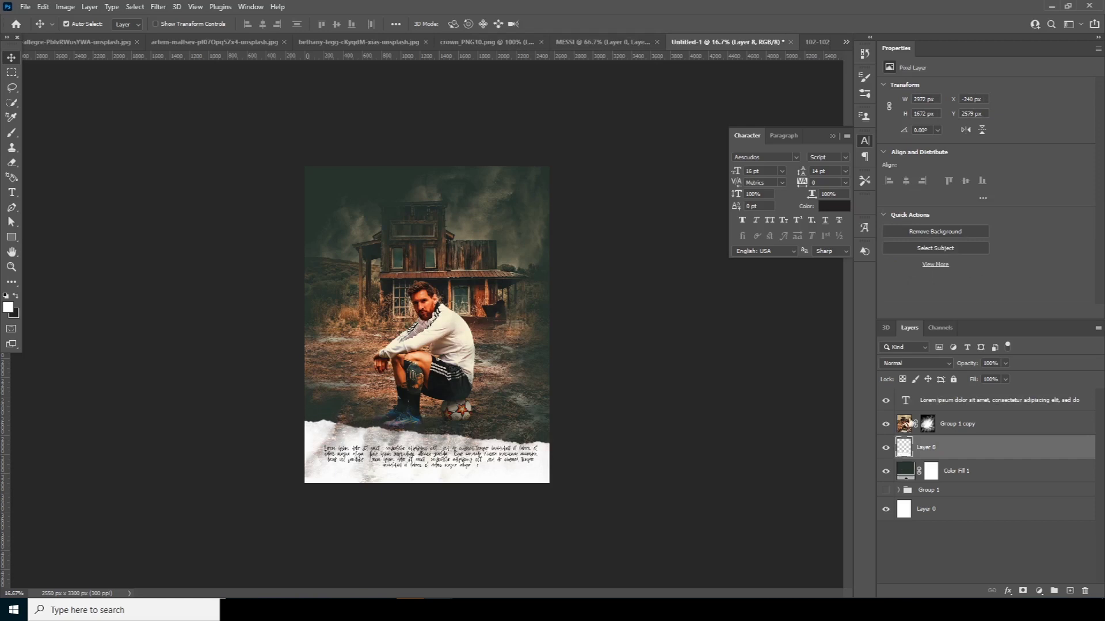
Add white two-line Aescudos text reading "Windy studio Photoshop Tutorial" just above the house's roof
key("t")
left_click(417, 199)
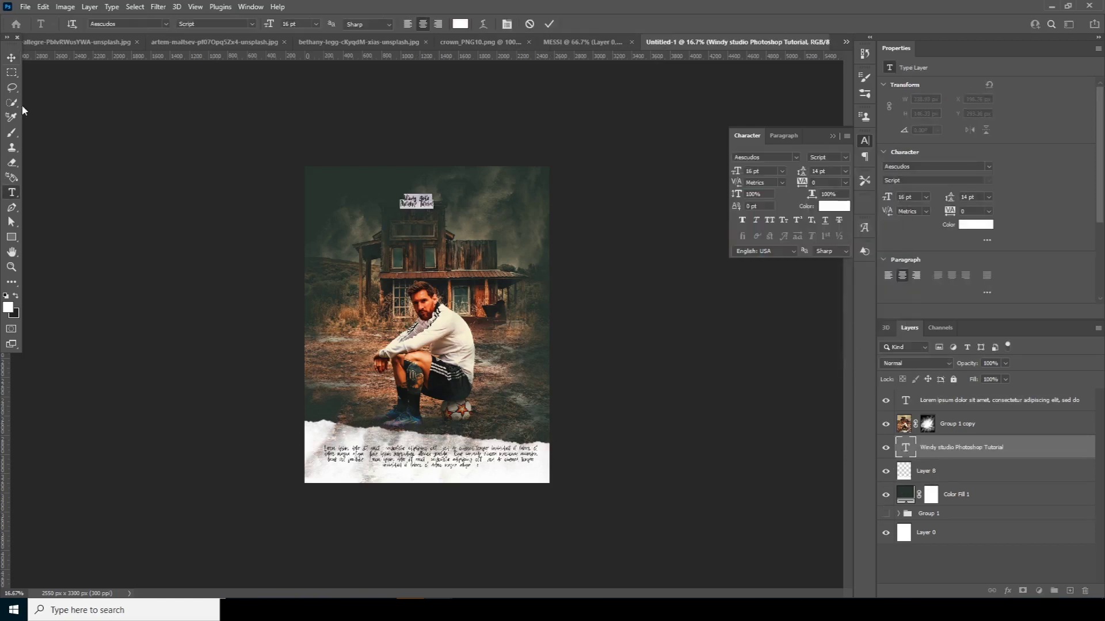
key("v")
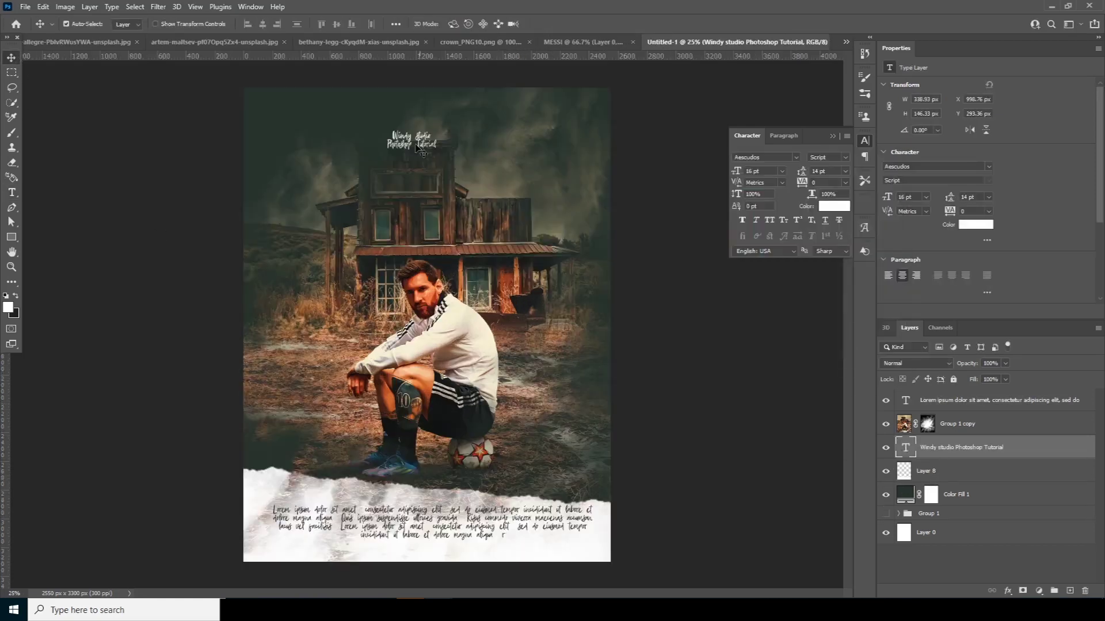
Rework the title as "NEW PHOTOSHOP TUTORIAL" over "Windy Studio", stacked above Group 1 copy and placed in the sky over the roof
key("ctrl+plus")
left_click(425, 148)
key("ctrl+bracketleft")
left_click(425, 143)
key("ctrl+t")
left_click_drag(425, 144, 453, 132)
key("Return")
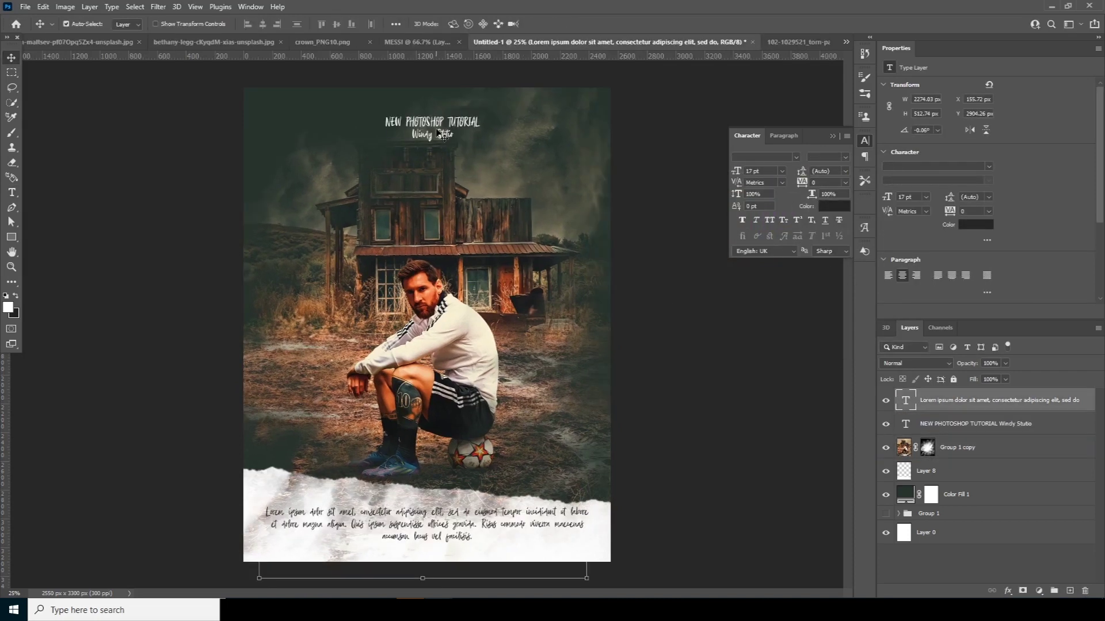
left_click_drag(443, 135, 449, 141)
Create a new layer on top of the stack, filled with 50% gray and blended in Soft Light mode
left_click(917, 403)
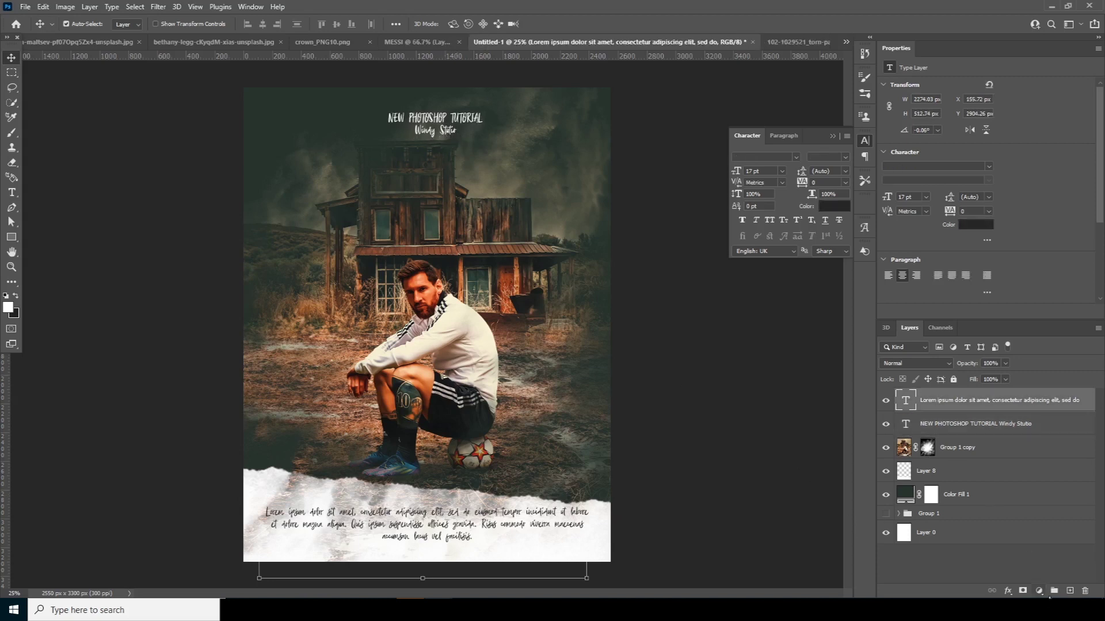
left_click(1070, 591)
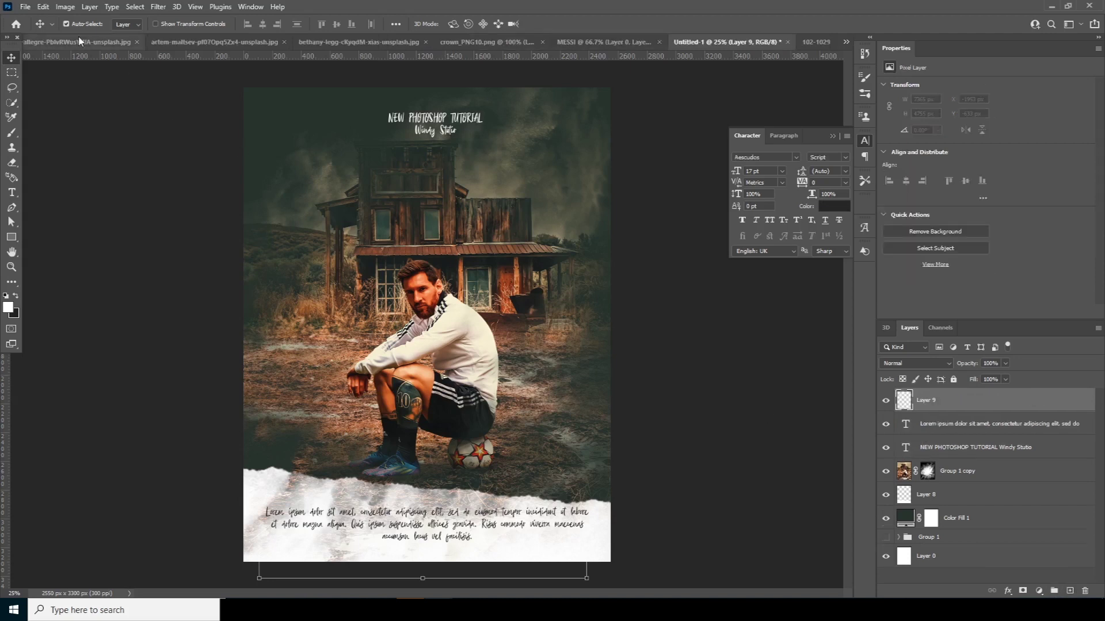
left_click(43, 8)
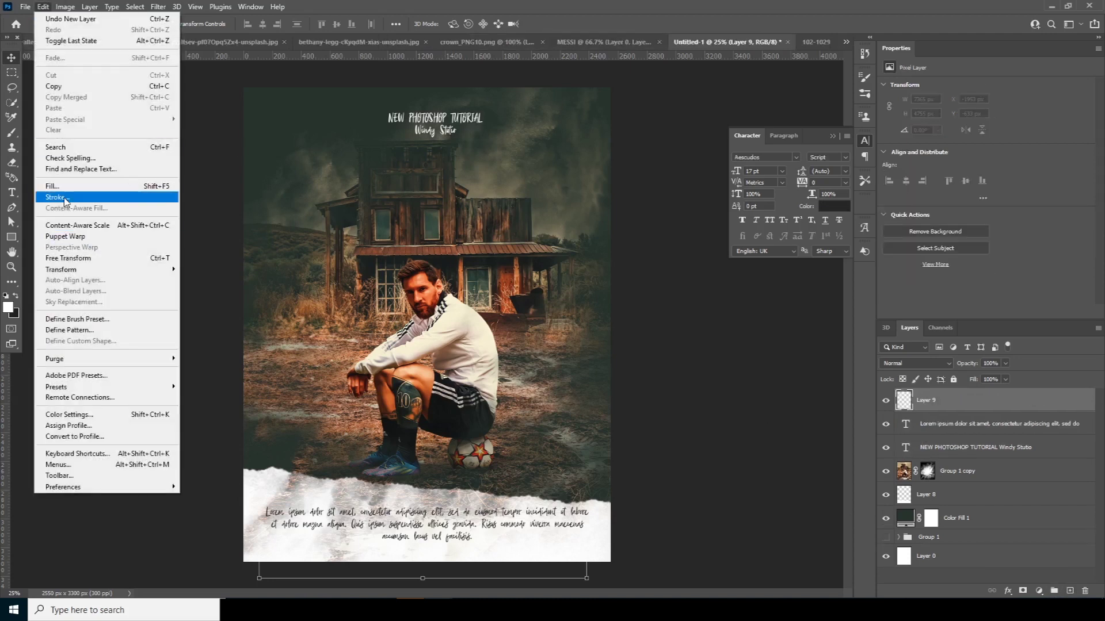
left_click(64, 189)
left_click(612, 157)
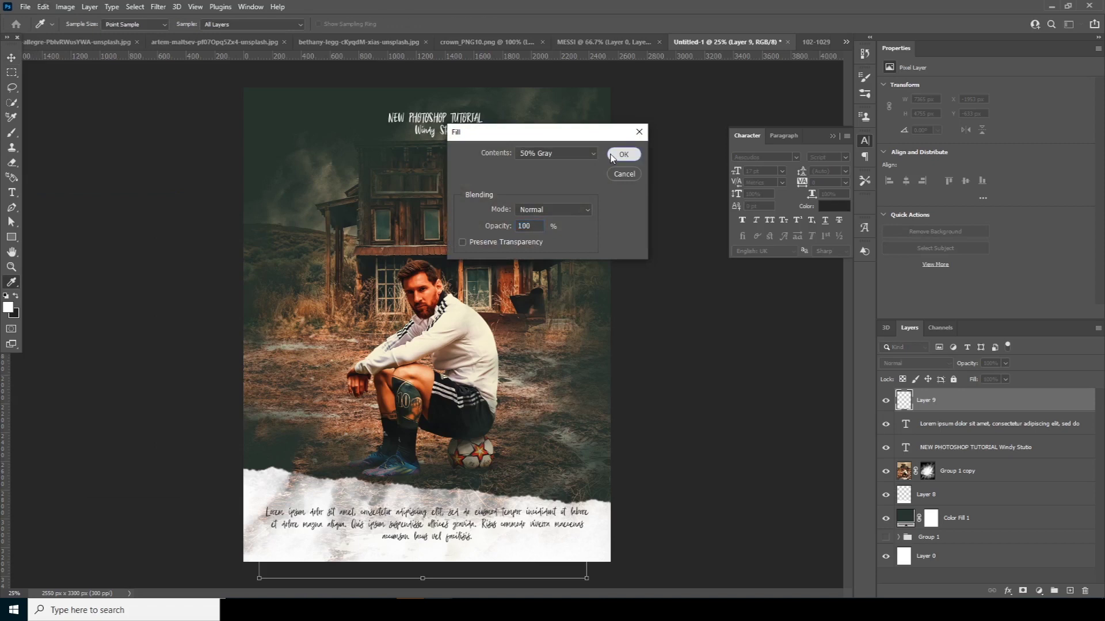
left_click(915, 363)
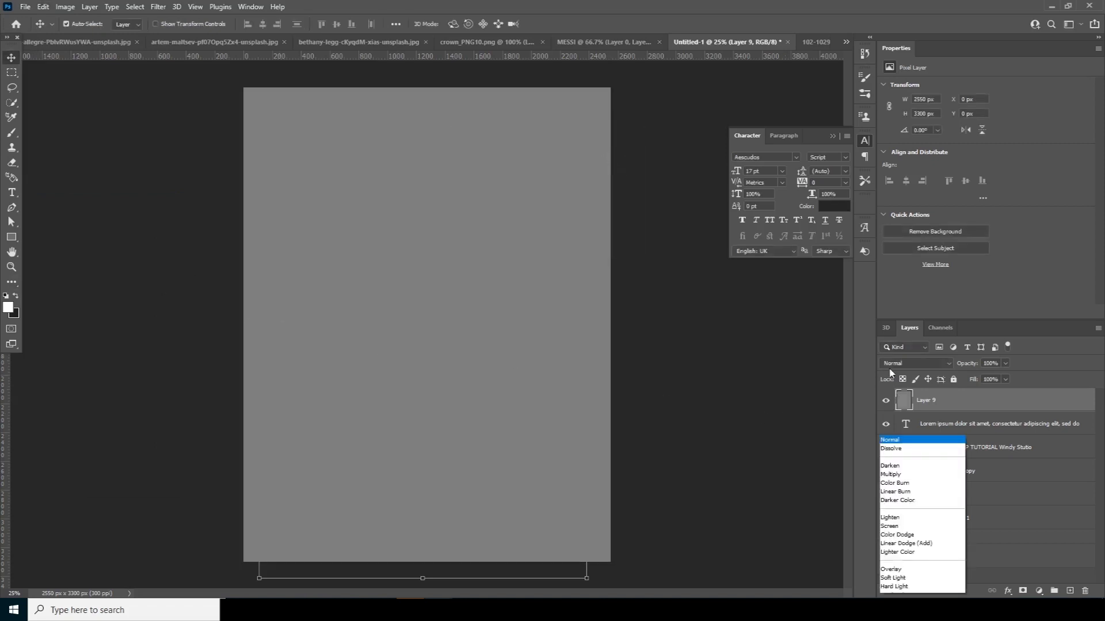
left_click(897, 455)
Brighten the footballer's face and body on the gray layer with the Dodge tool, using Midtones at 67% exposure
key("i")
left_click(11, 282)
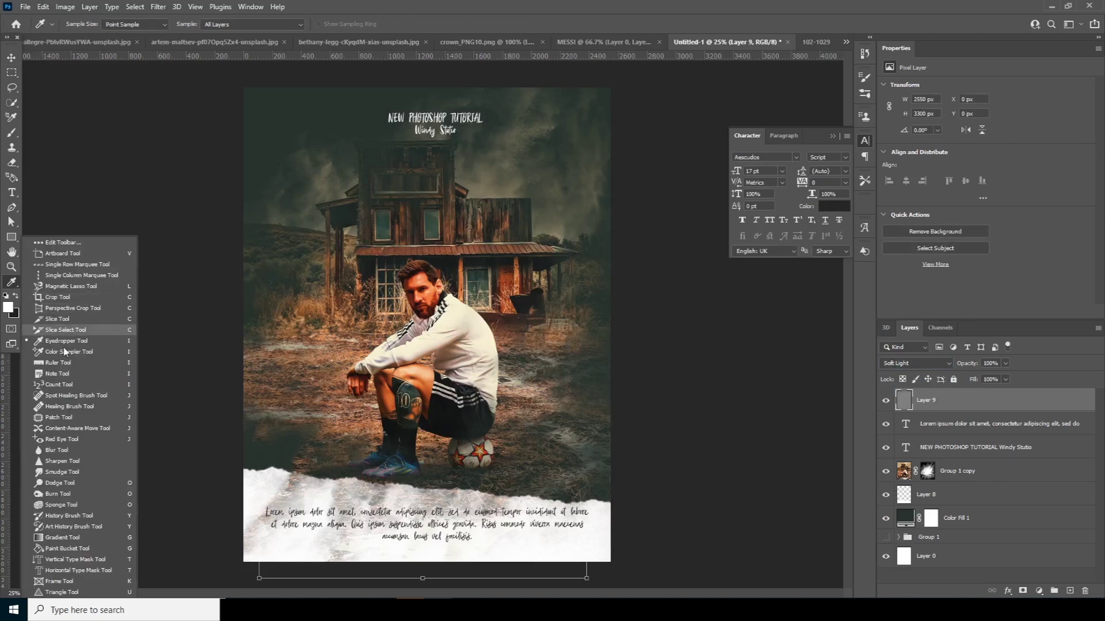
left_click(58, 483)
key("bracketleft")
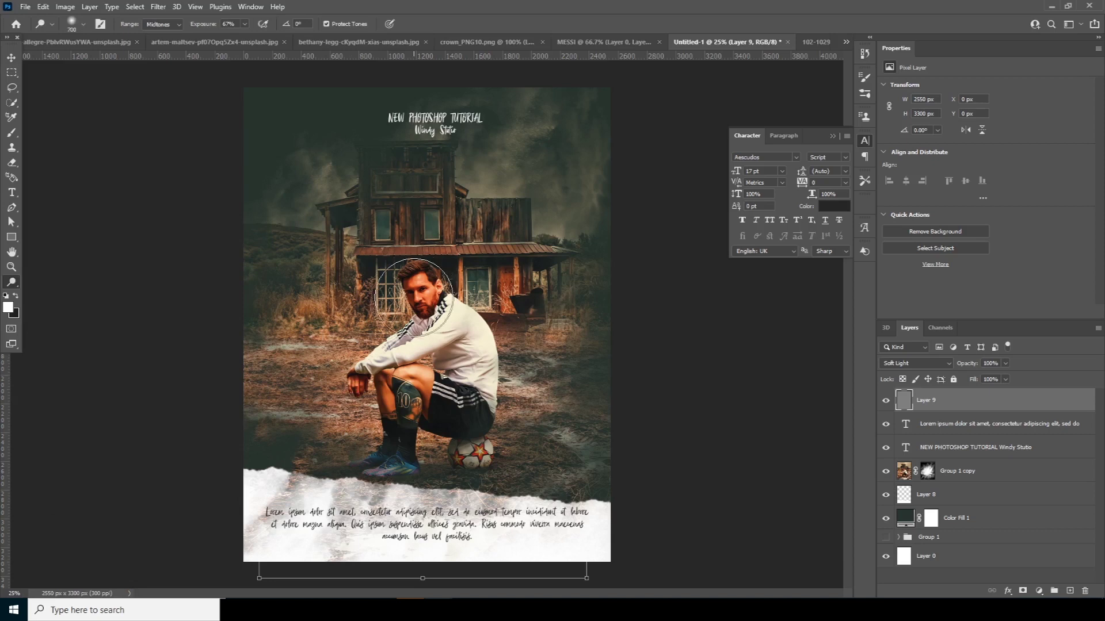
left_click_drag(416, 295, 429, 295)
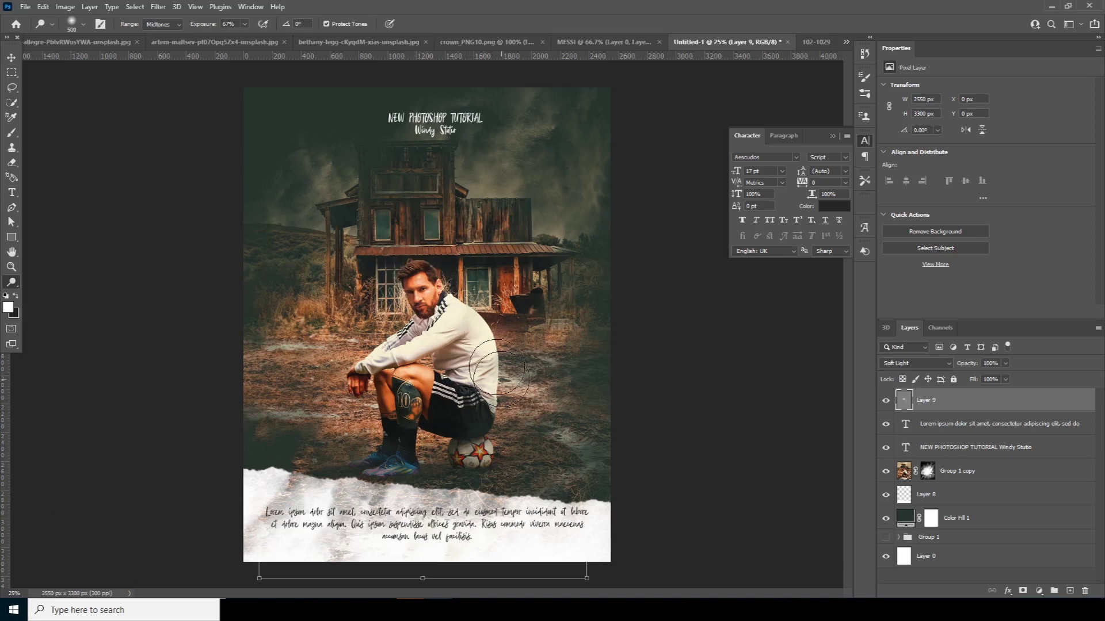
key("bracketright")
key("bracketright")
key("bracketleft")
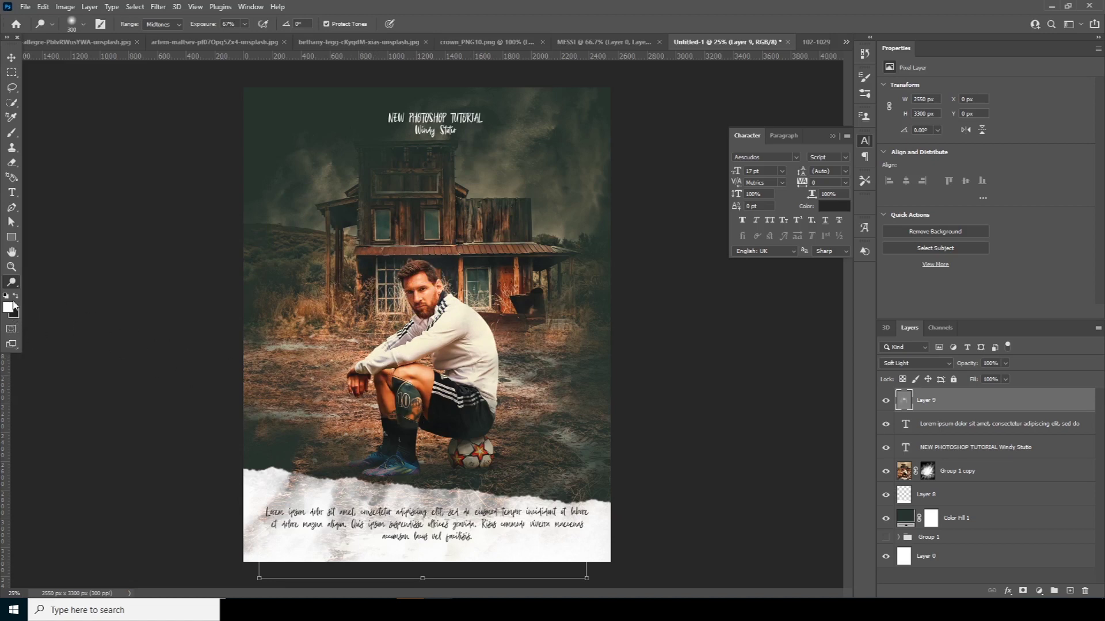
Darken the ground, outer edges and sky on the gray layer with a 1000 px Burn brush, using Midtones at 70% exposure
left_click(11, 346)
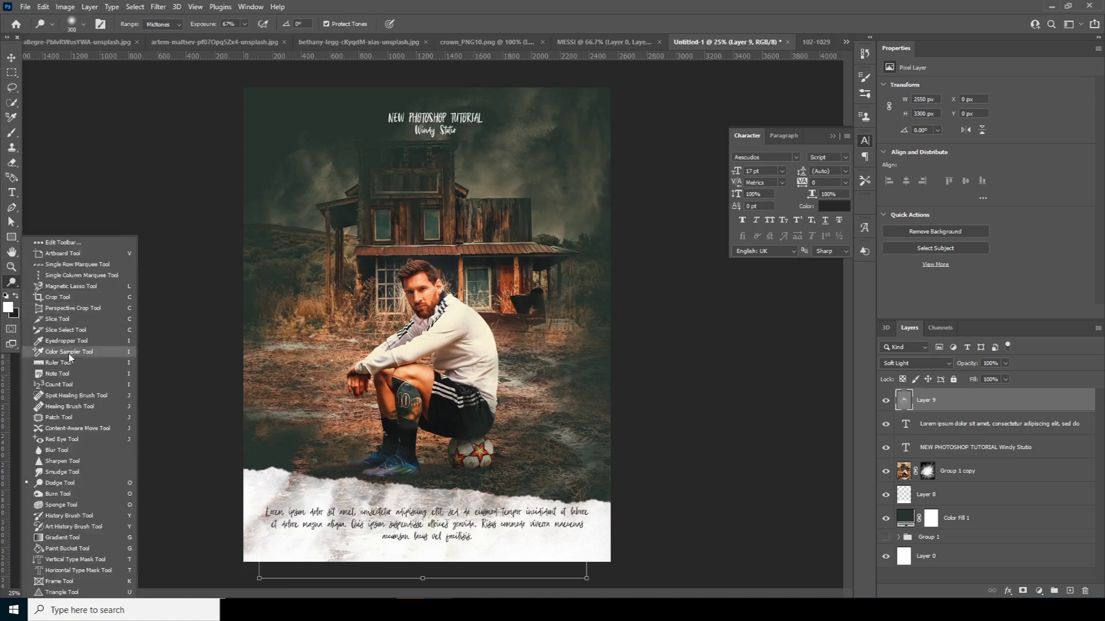
left_click(64, 493)
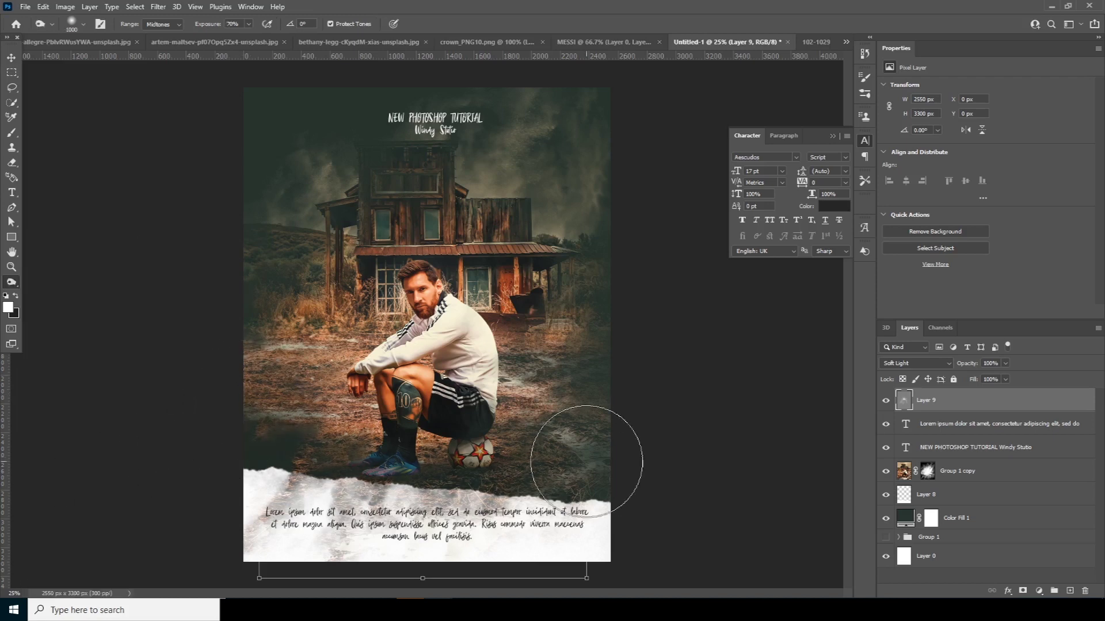
mouse_move(468, 456)
left_mouse_down()
mouse_move(554, 148)
mouse_move(432, 111)
left_mouse_up()
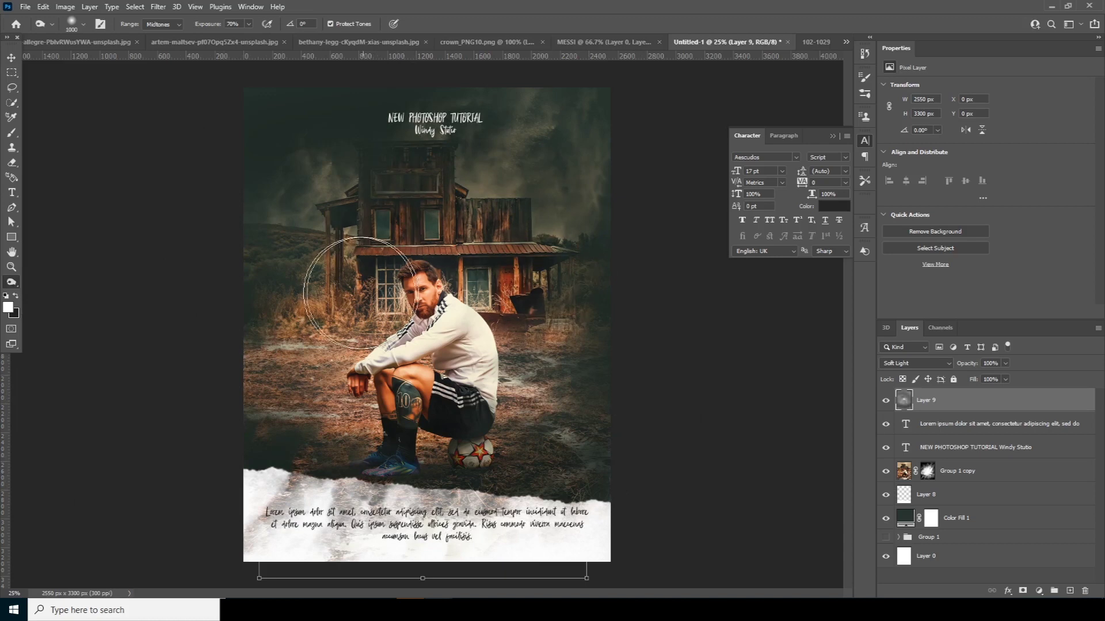
key("ctrl+minus")
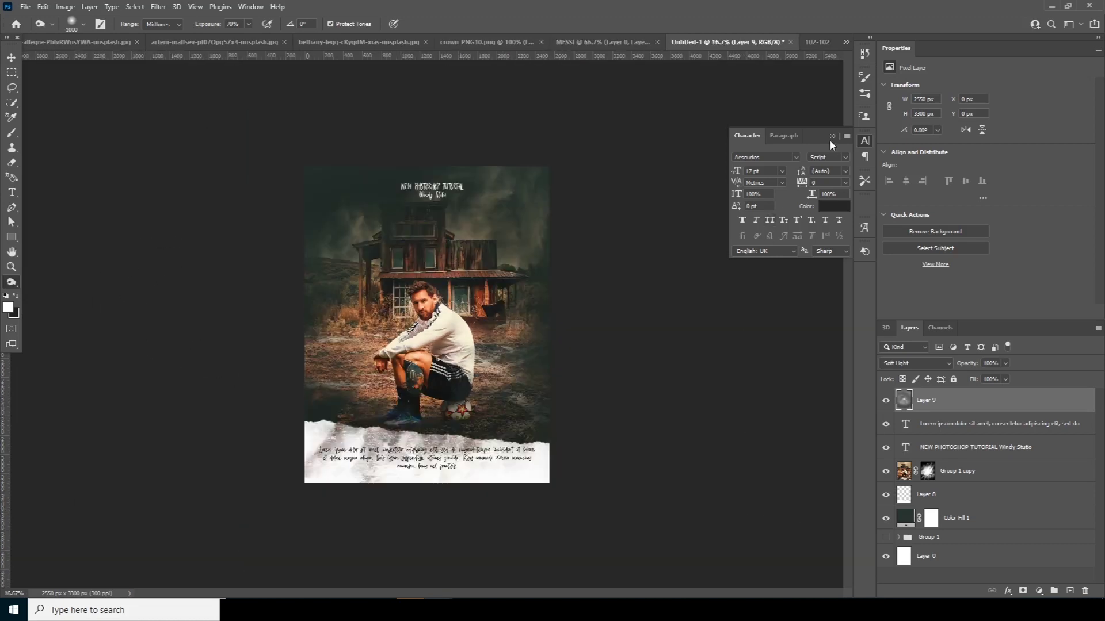
left_click(832, 137)
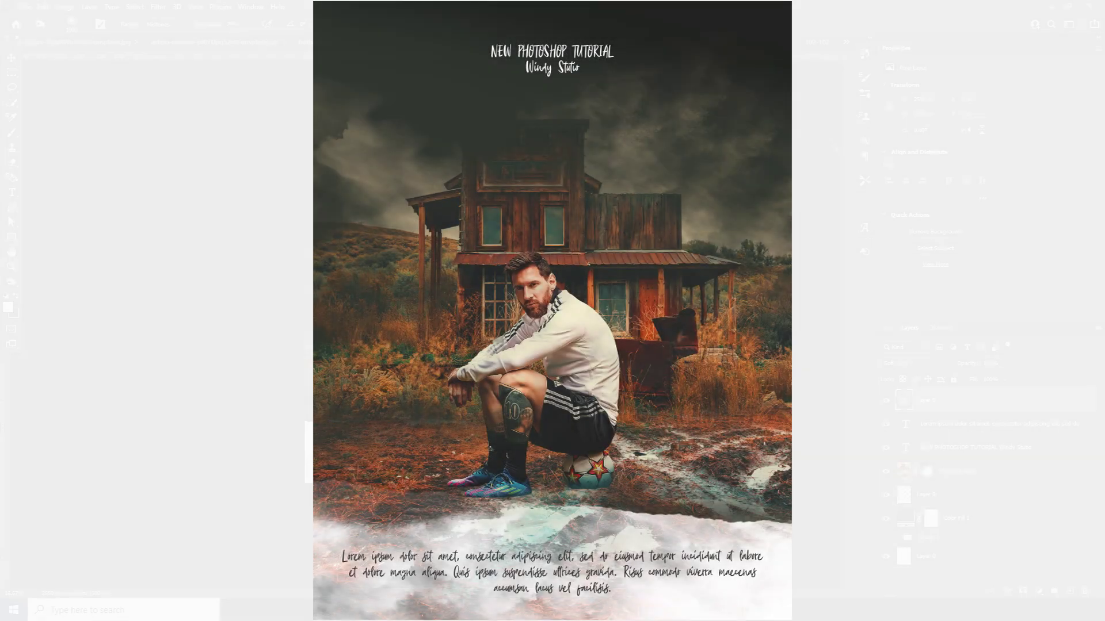